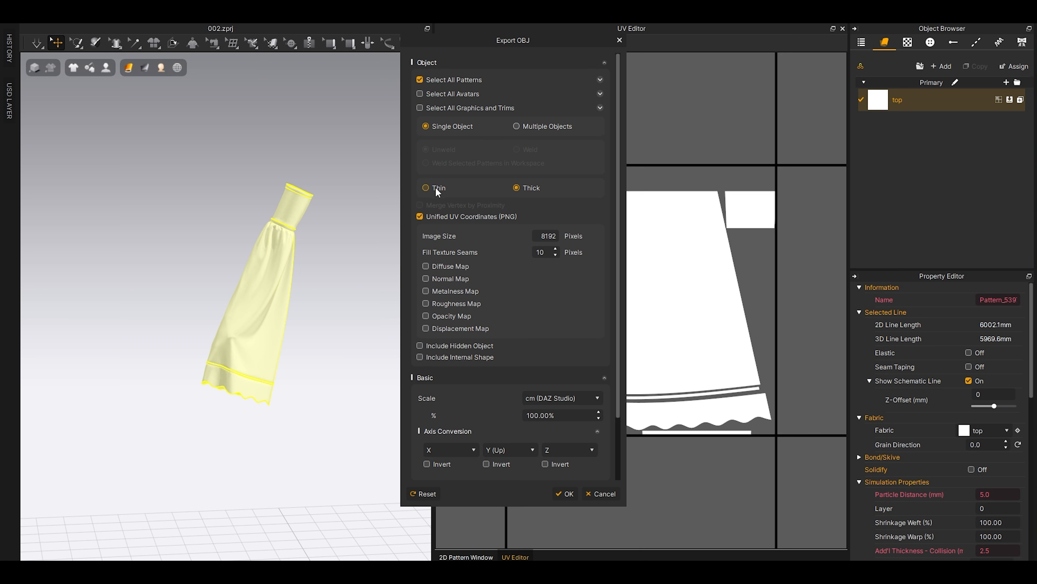
# - Export all patterns as a single OBJ object using Weld, Thin and Unified UV Coordinates at cm (DAZ Studio) scale
pyautogui.click(517, 149)
pyautogui.scroll(-1, 449, 324)
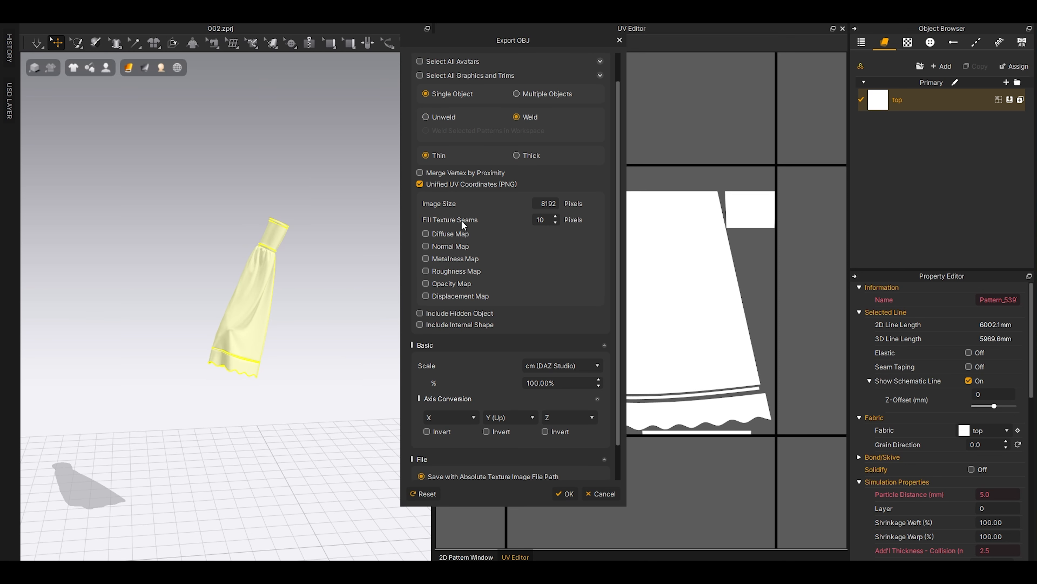
pyautogui.click(425, 190)
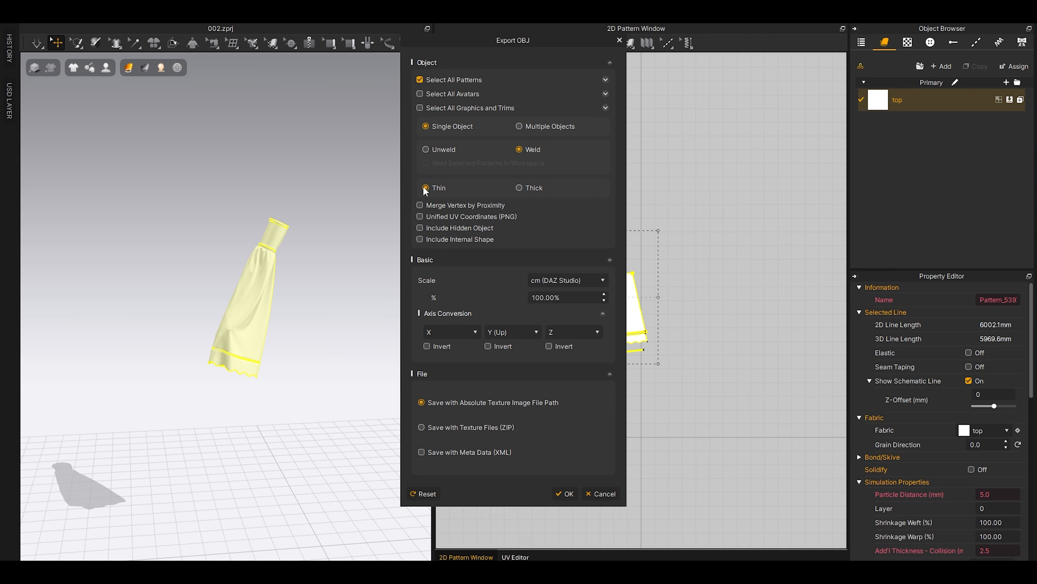
pyautogui.click(421, 217)
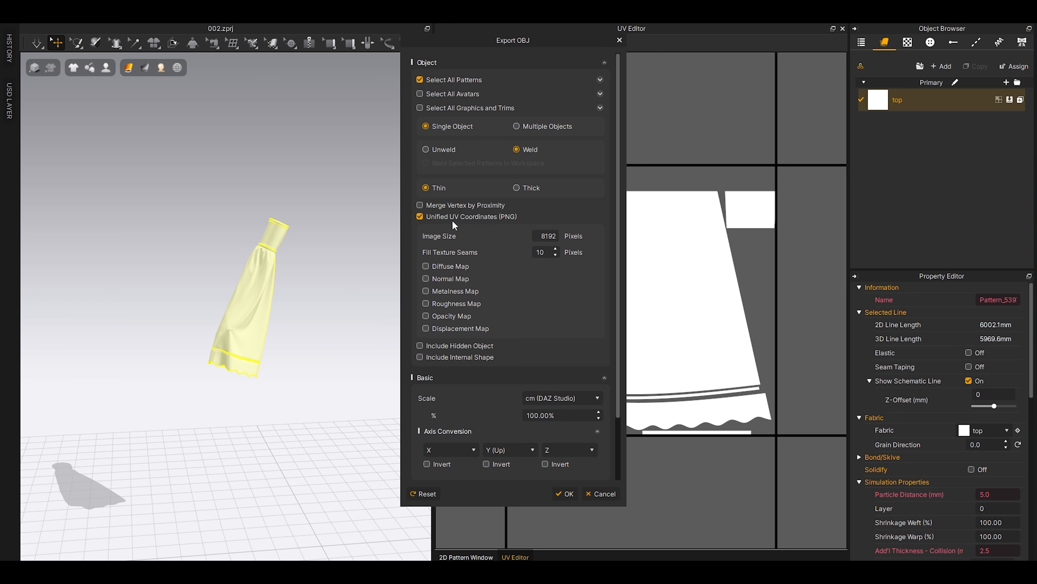
pyautogui.scroll(-3, 481, 336)
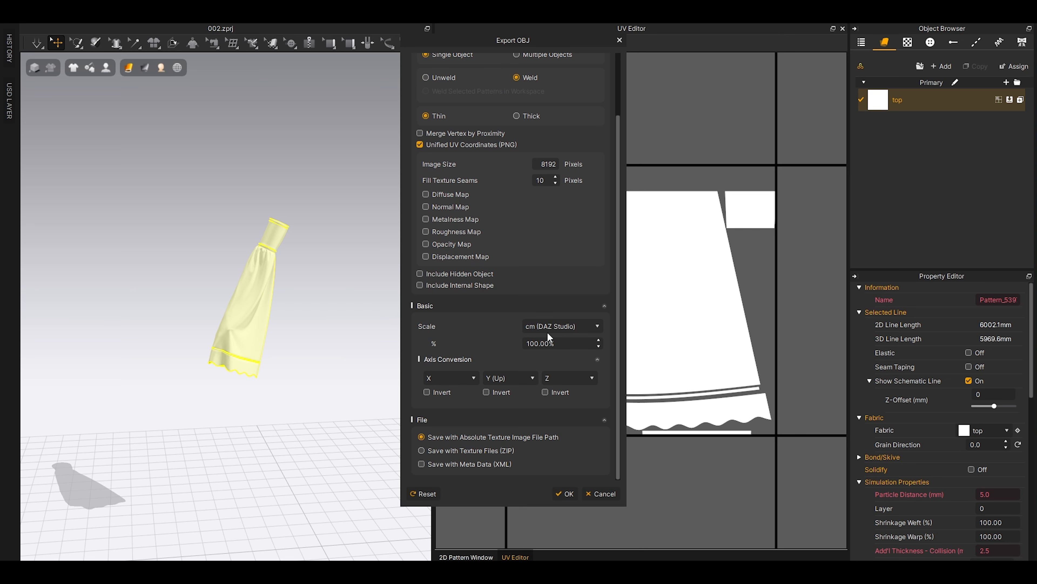
pyautogui.scroll(3, 513, 340)
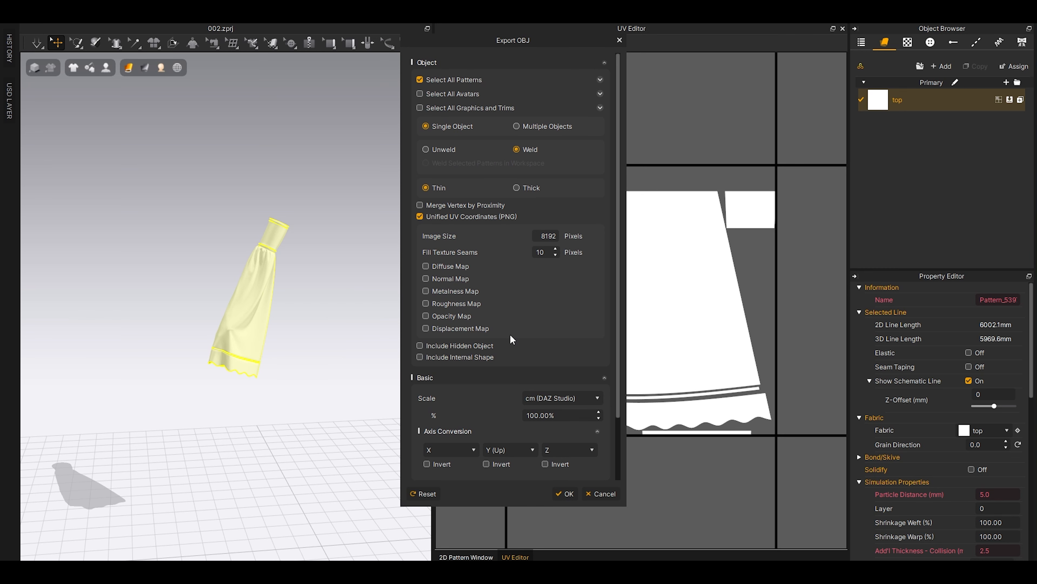
pyautogui.scroll(-3, 511, 339)
pyautogui.click(566, 493)
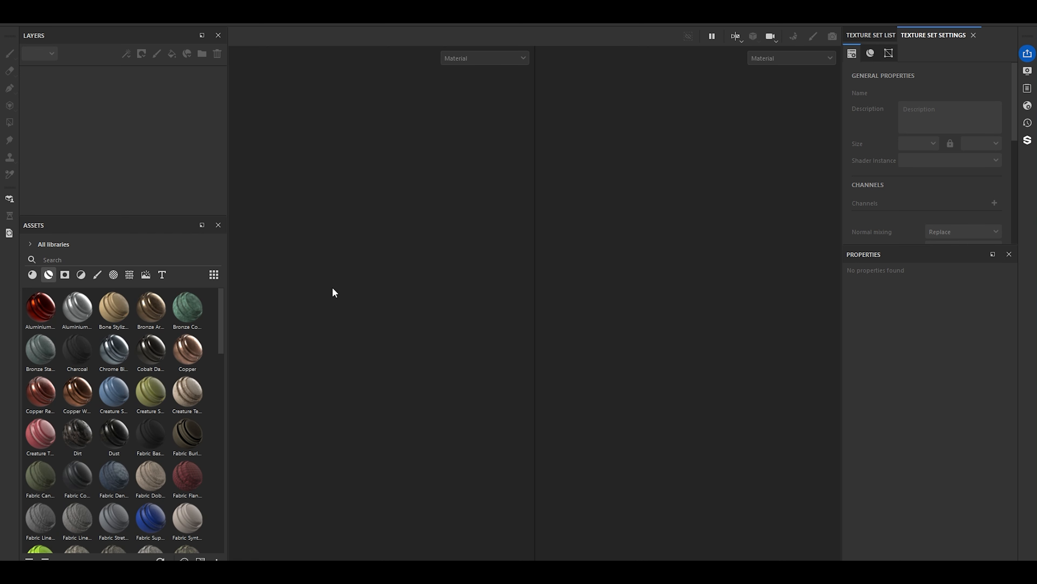
# - In Substance Painter, create a new project from Sleeve_Mesh.obj with 2048 document resolution, DirectX normal format and auto-unwrap off
pyautogui.moveTo(356, 572); pyautogui.dragTo(369, 249)
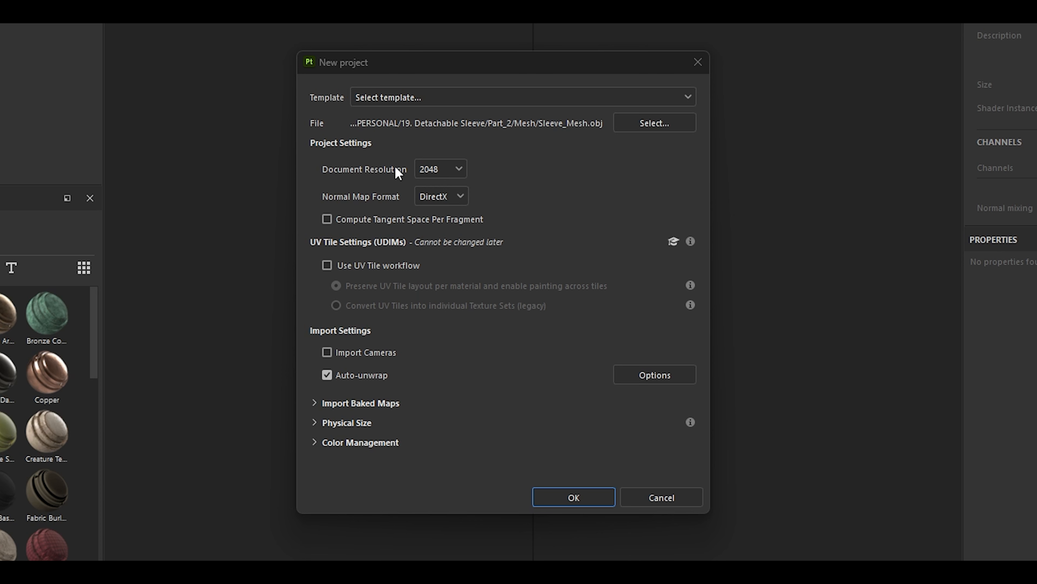
pyautogui.click(426, 173)
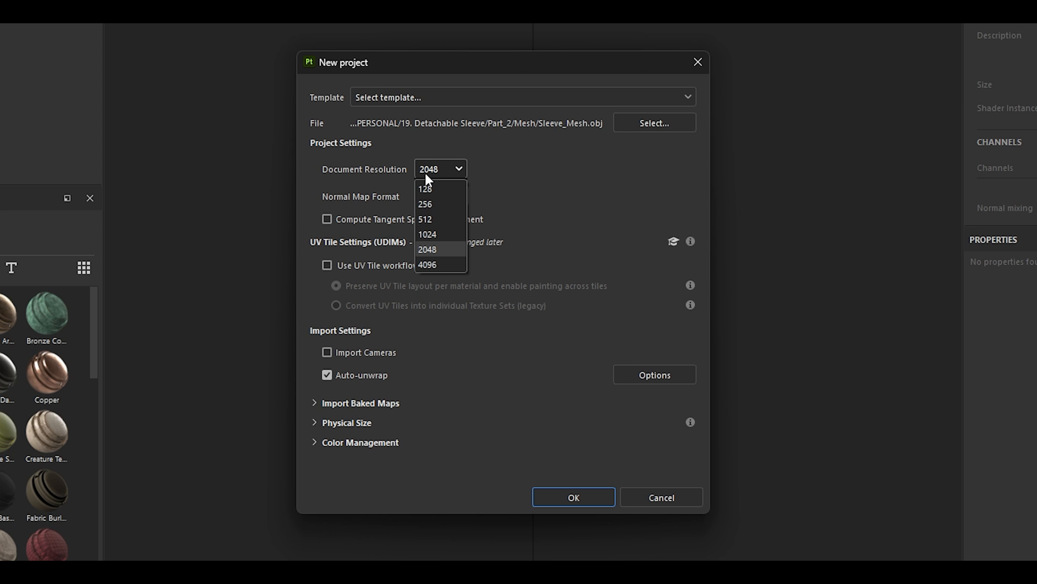
pyautogui.click(425, 175)
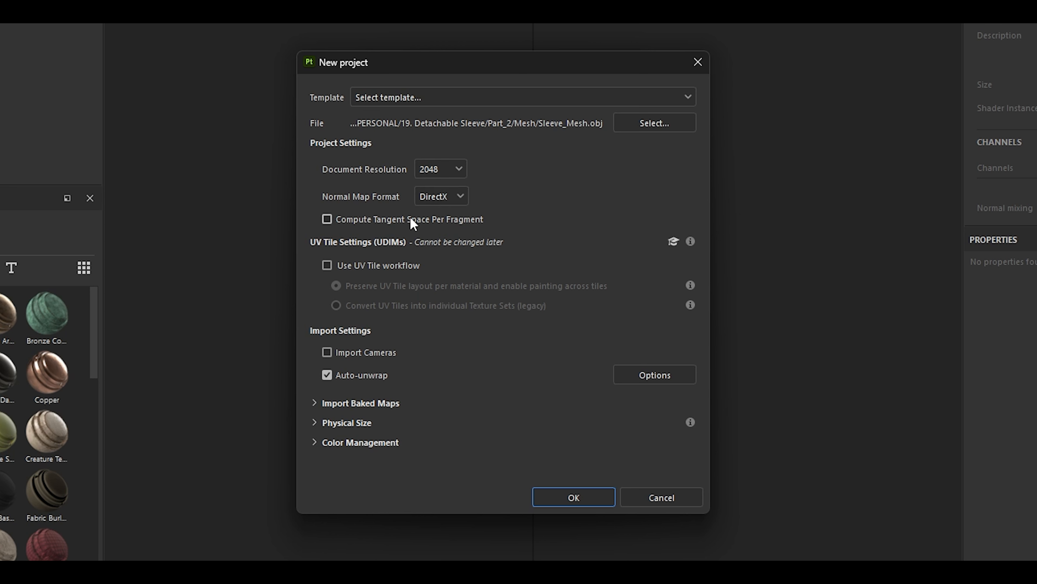
pyautogui.click(422, 200)
pyautogui.click(421, 199)
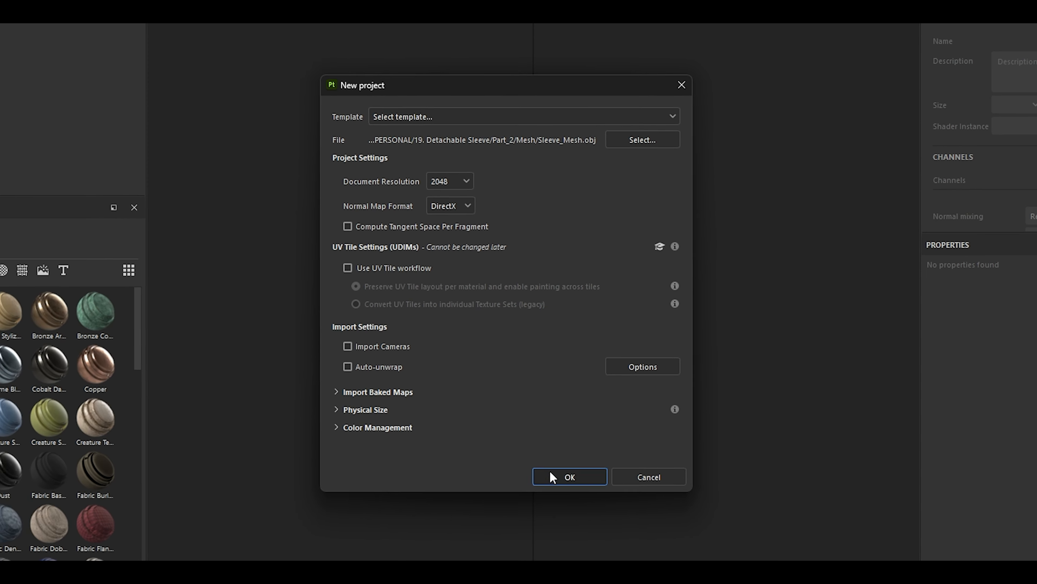
pyautogui.click(563, 439)
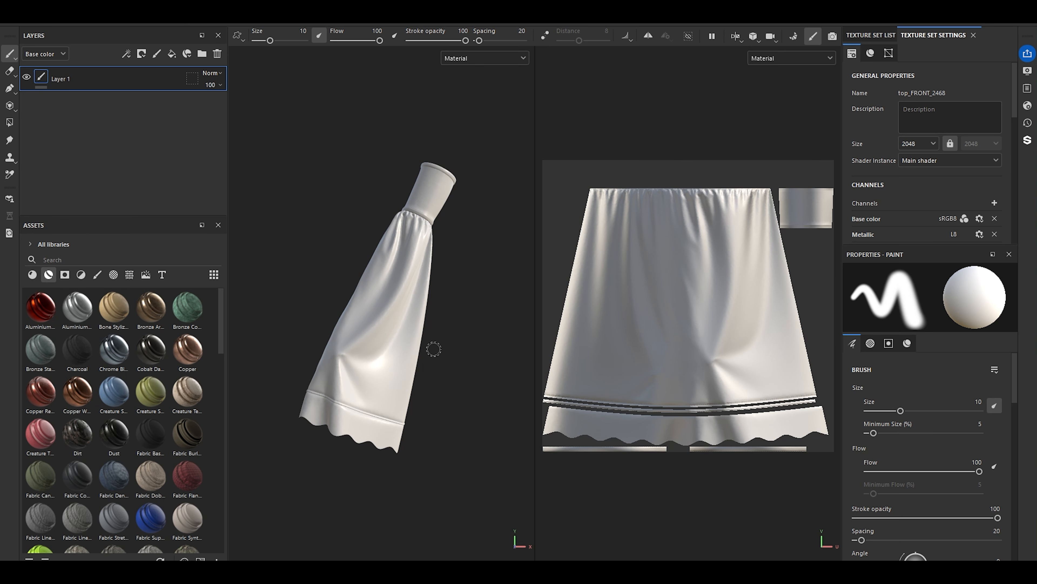
# - Inspect the sleeve mesh against the original garment and delete the default Layer 1 from the layer stack
pyautogui.moveTo(434, 349)
pyautogui.keyDown('alt'); pyautogui.mouseDown()
pyautogui.moveTo(393, 277)
pyautogui.moveTo(403, 297)
pyautogui.mouseUp(); pyautogui.keyUp('alt')
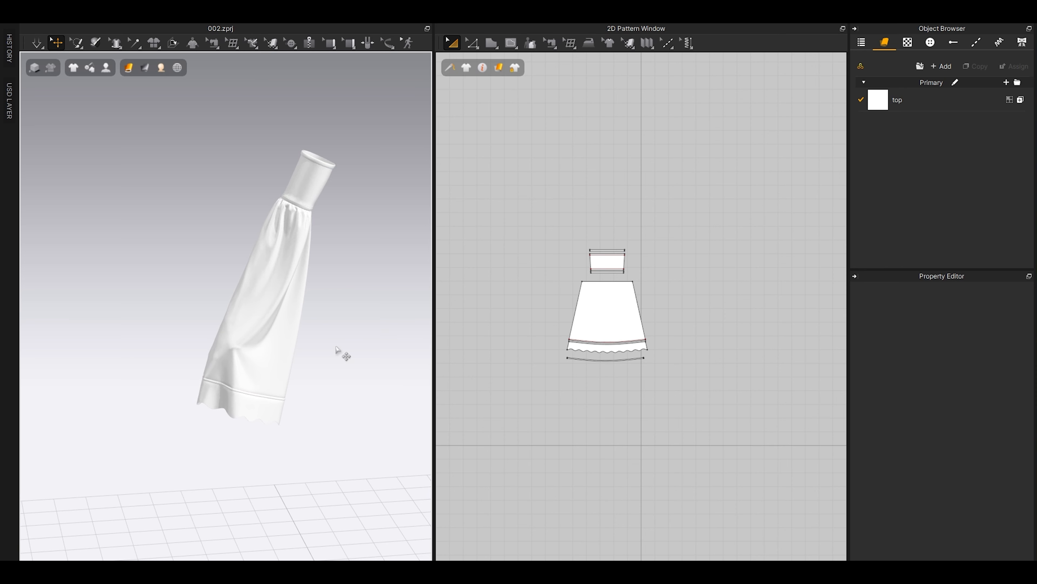
pyautogui.moveTo(335, 349); pyautogui.dragTo(318, 370, button='right')
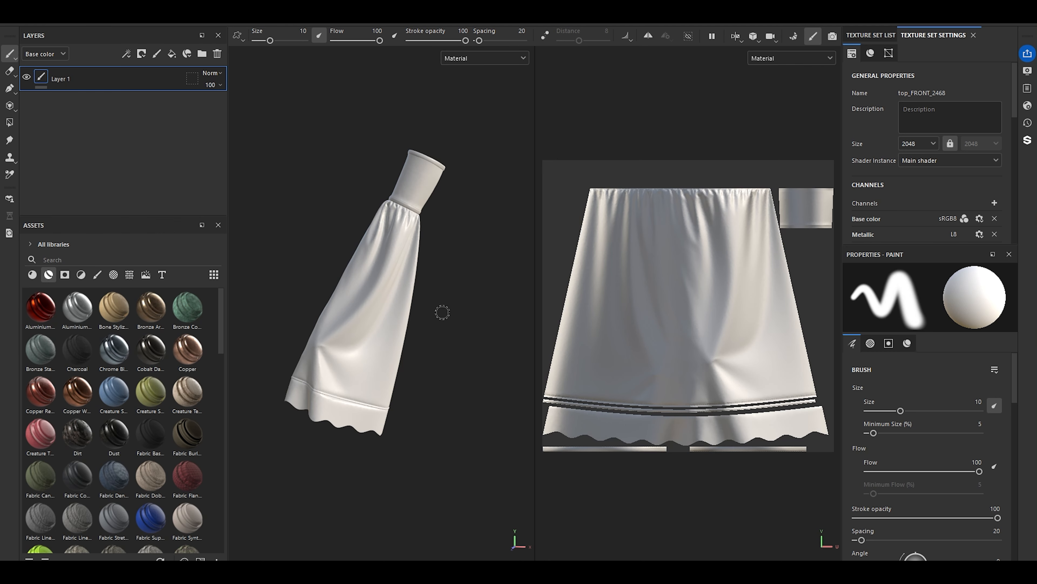
pyautogui.click(217, 54)
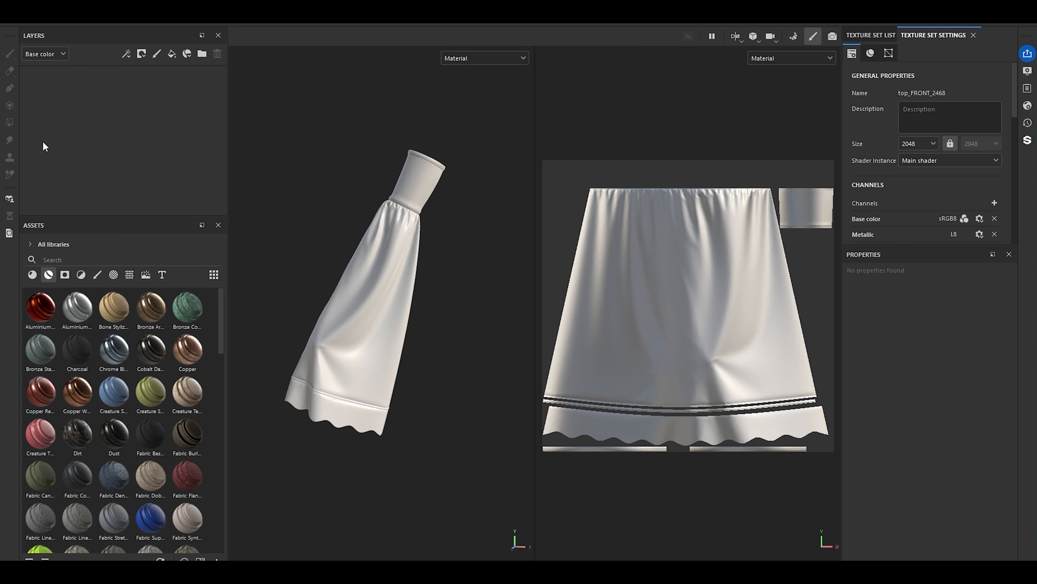
# - Locate the mesh map settings of the texture set and switch to the Bake Mesh Maps mode
pyautogui.click(86, 19)
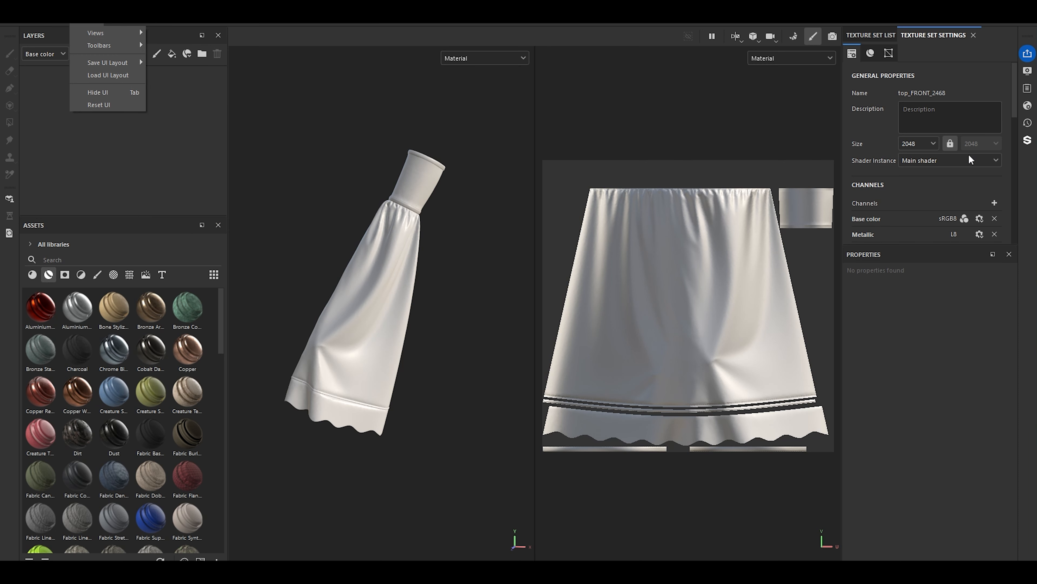
pyautogui.click(1015, 118)
pyautogui.scroll(-5, 1013, 123)
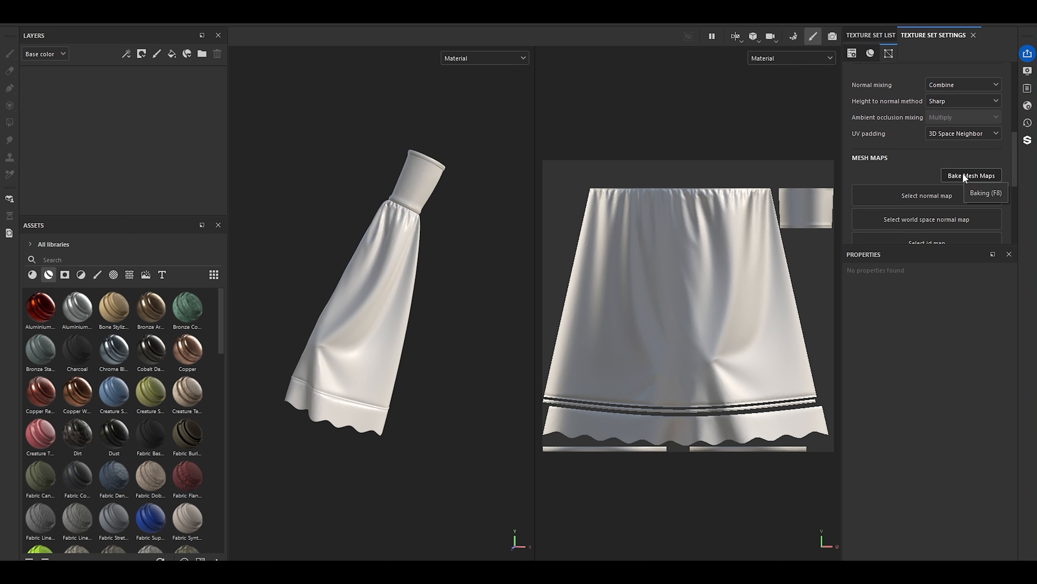
pyautogui.click(55, 19)
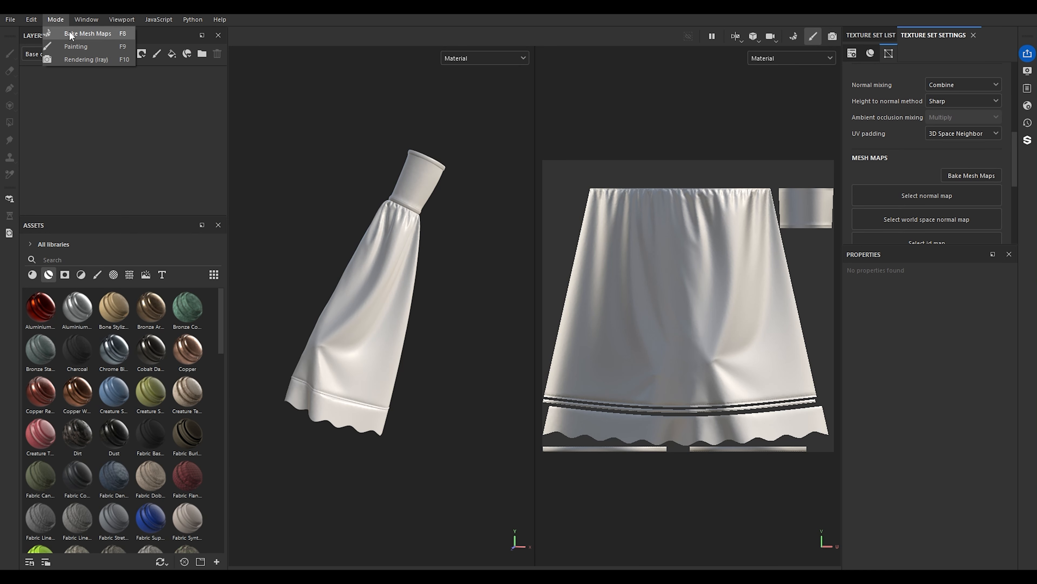
pyautogui.click(69, 32)
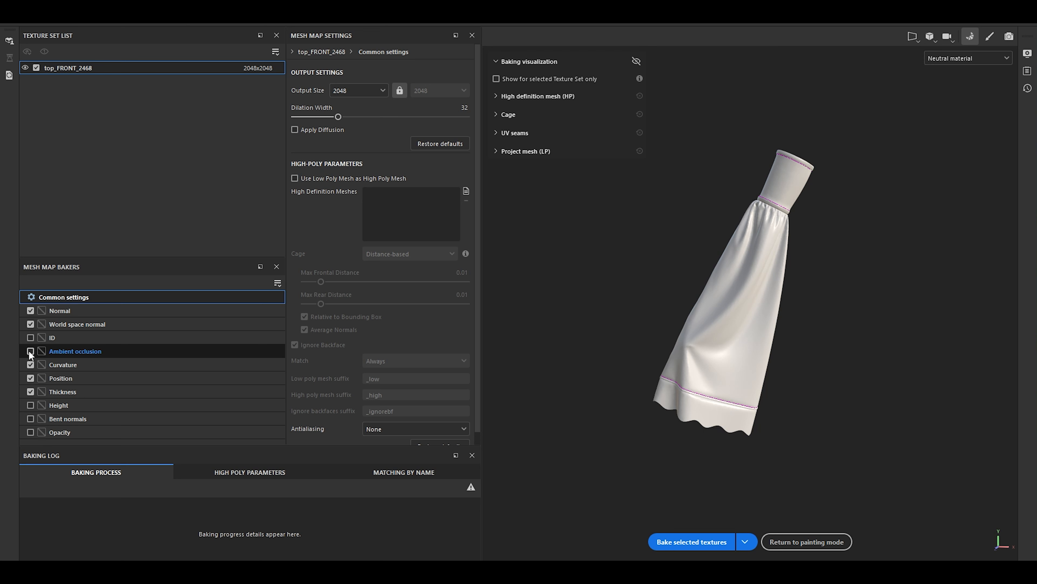
# - Set the bake output size to 4096 and review the settings of the individual mesh map bakers, including Curvature
pyautogui.click(355, 90)
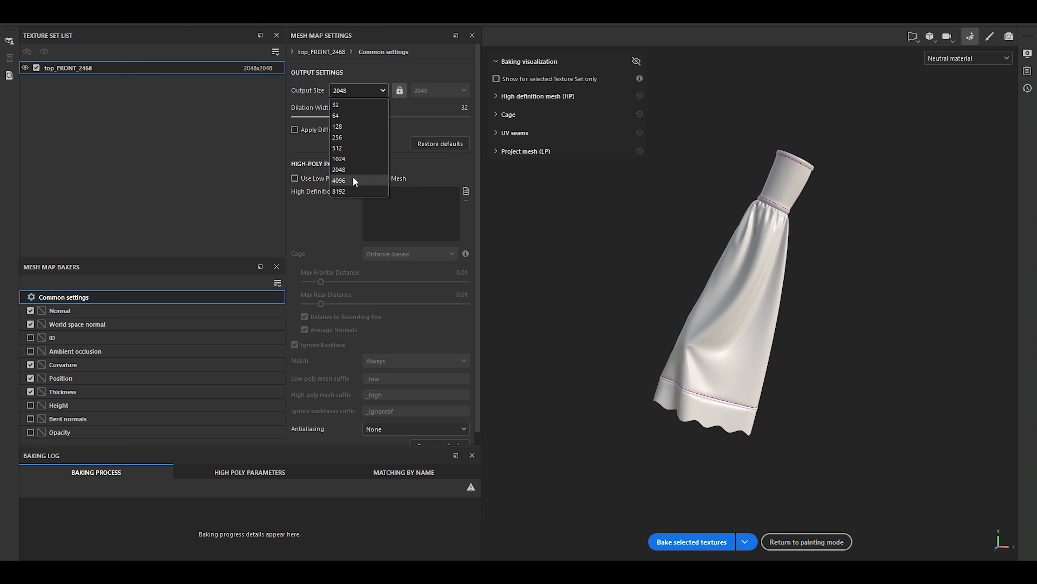
pyautogui.click(354, 181)
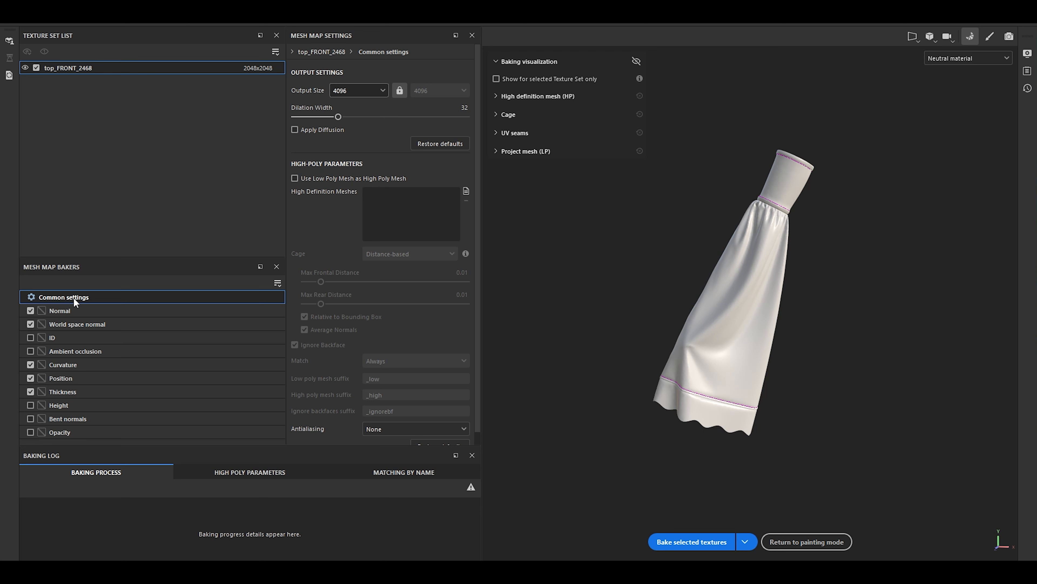
pyautogui.click(78, 316)
pyautogui.click(89, 321)
pyautogui.click(78, 354)
pyautogui.click(77, 365)
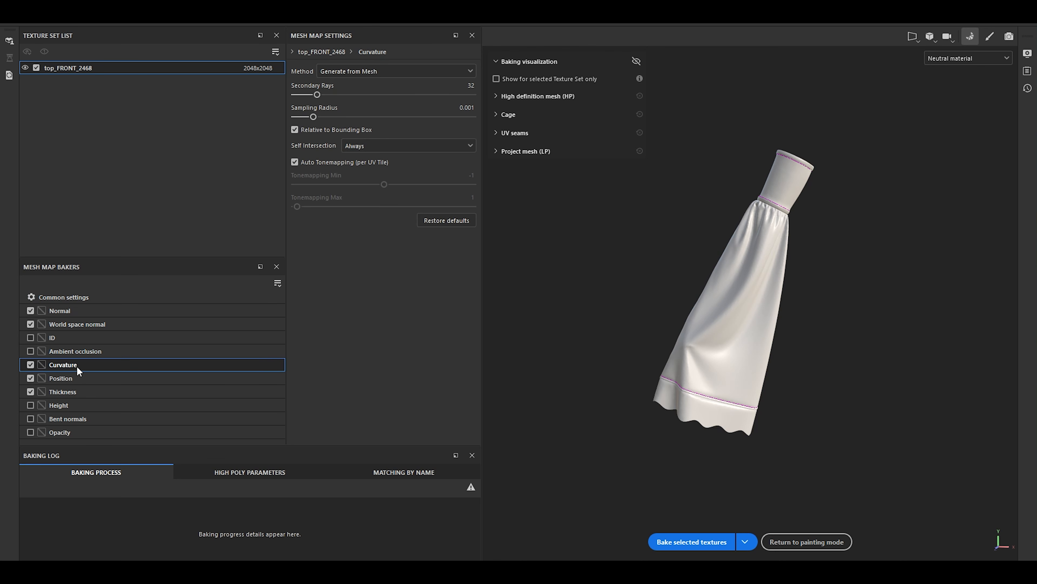
pyautogui.click(87, 298)
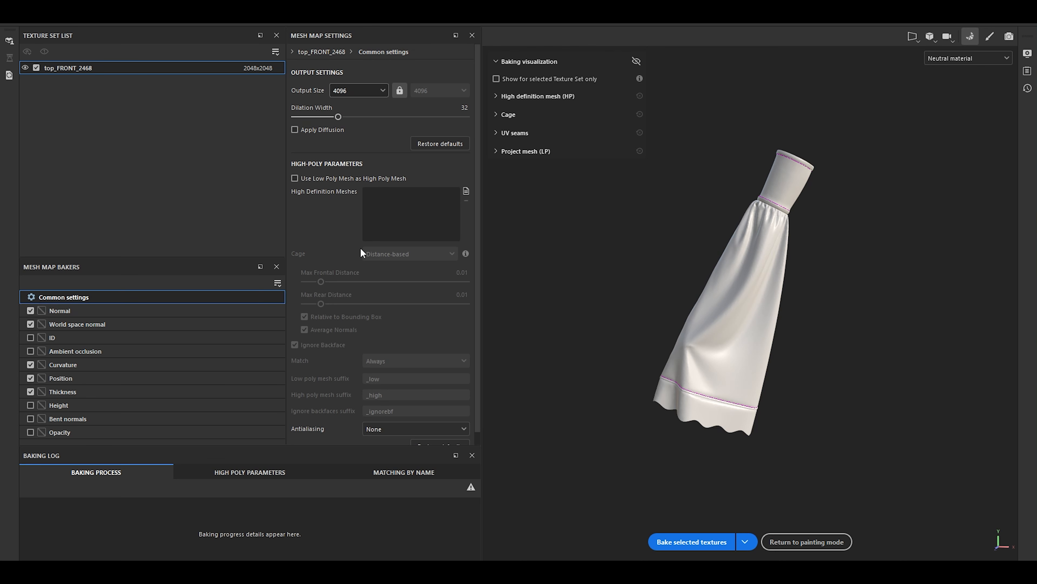
# - Set the bake antialiasing to Supersampling 16x and bake the selected textures
pyautogui.scroll(-1, 361, 303)
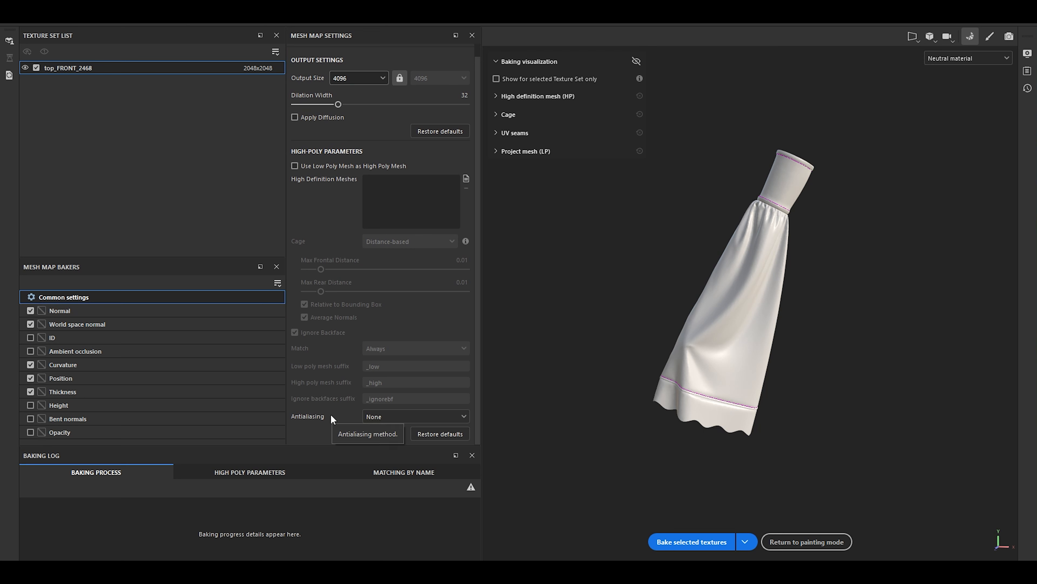
pyautogui.click(367, 417)
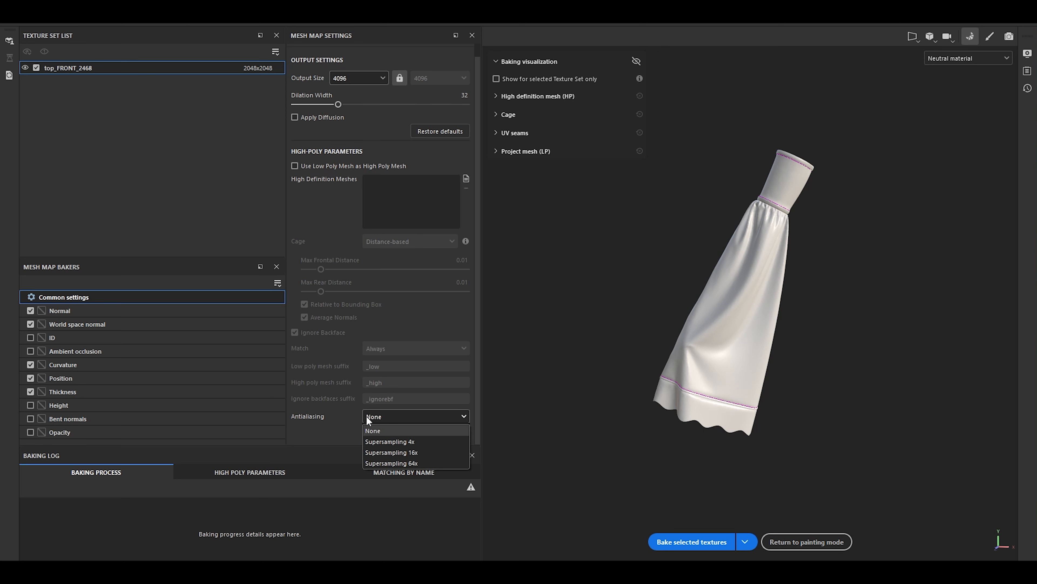
pyautogui.click(378, 452)
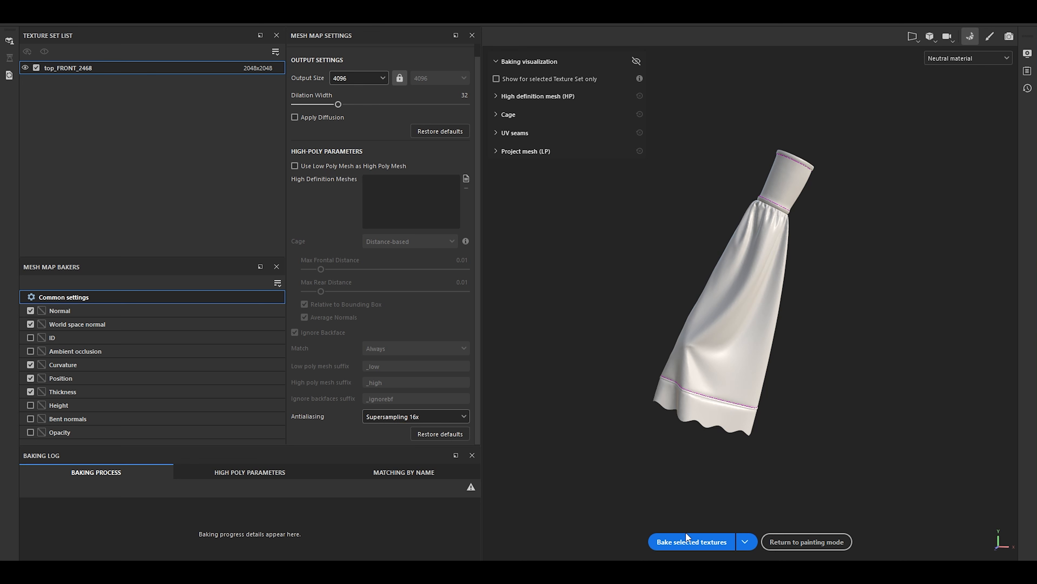
pyautogui.click(683, 542)
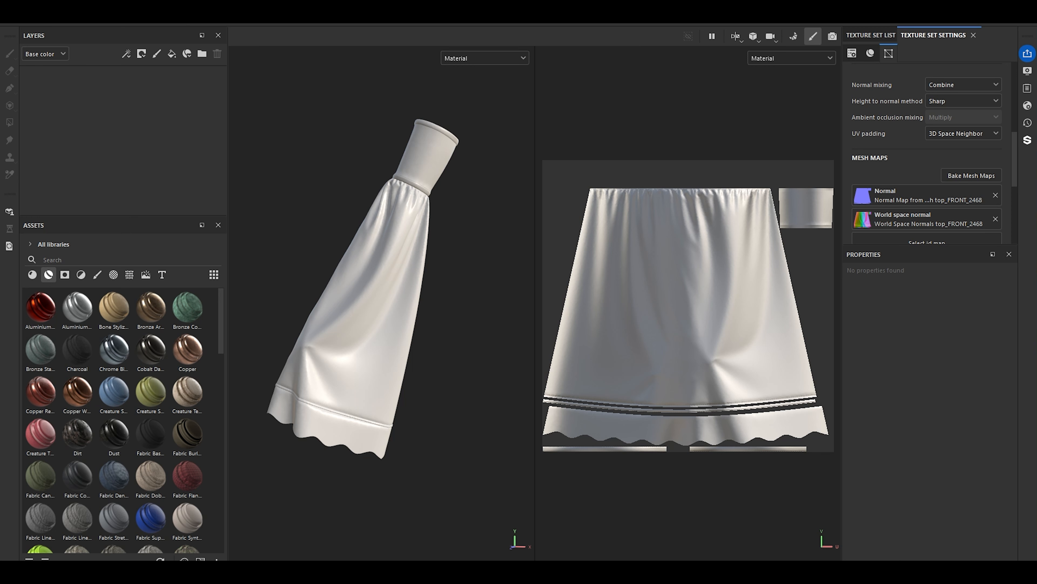
# - Check where the Assets view is toggled and add the file Fiber_normal.tga to the assets for import
pyautogui.moveTo(0, 399); pyautogui.dragTo(131, 365)
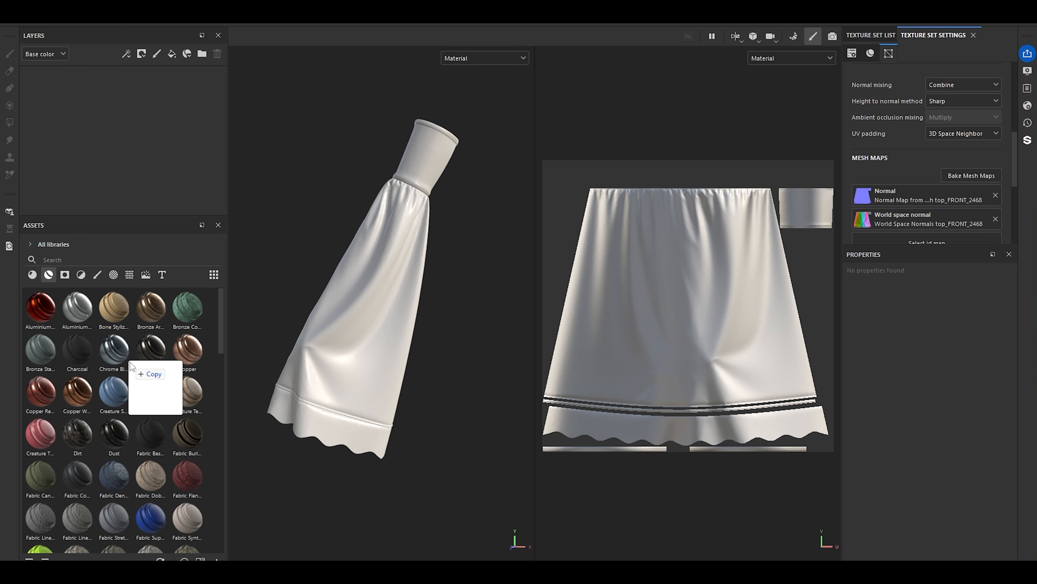
pyautogui.moveTo(131, 363); pyautogui.dragTo(129, 361)
pyautogui.click(121, 19)
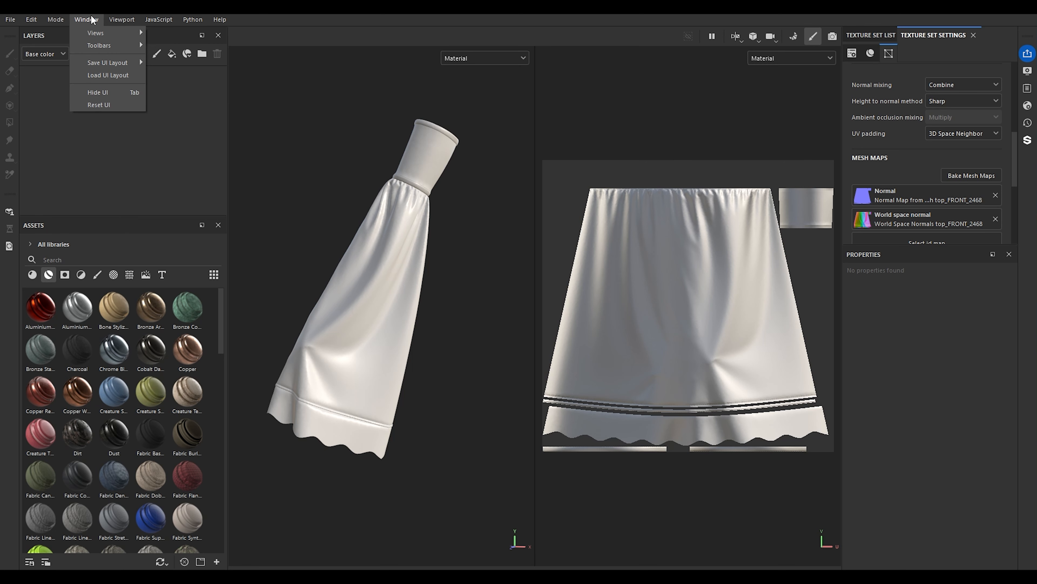
pyautogui.moveTo(95, 35)
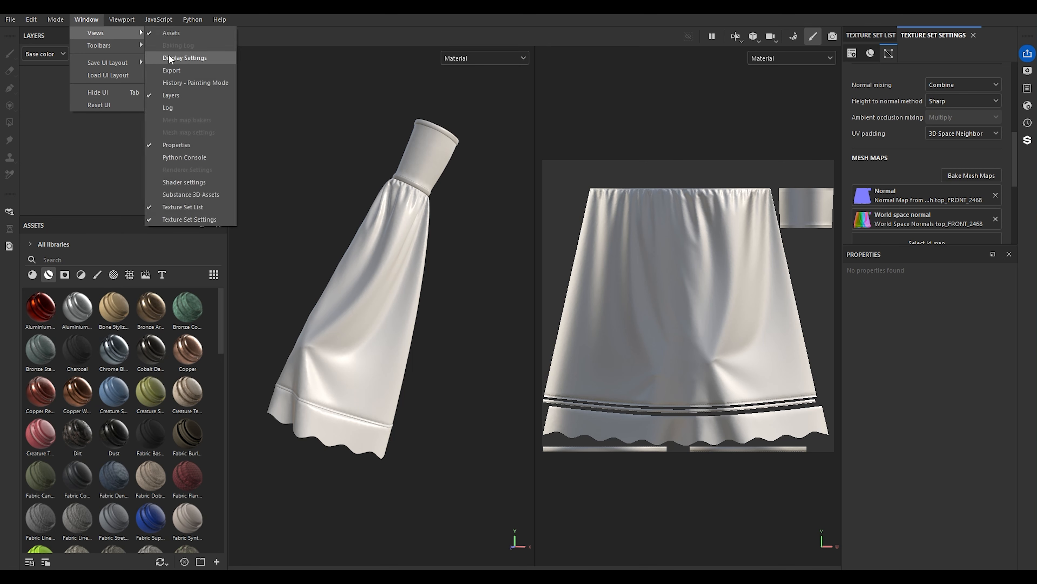
pyautogui.click(158, 401)
pyautogui.moveTo(157, 400); pyautogui.dragTo(162, 412)
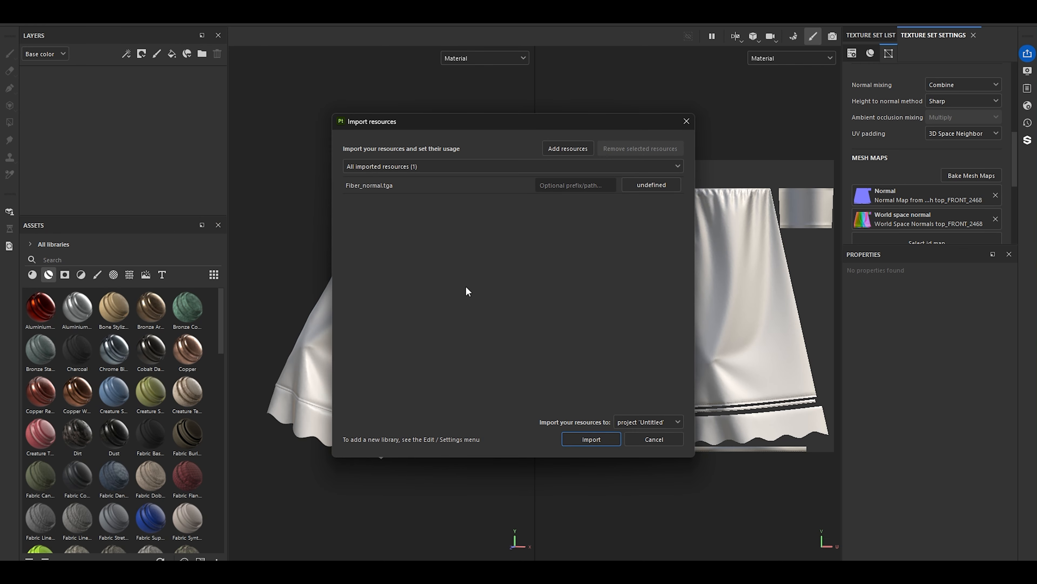
# - Import Fiber_normal.tga as a texture into project 'Untitled' and locate it among the texture assets
pyautogui.click(649, 184)
pyautogui.click(658, 226)
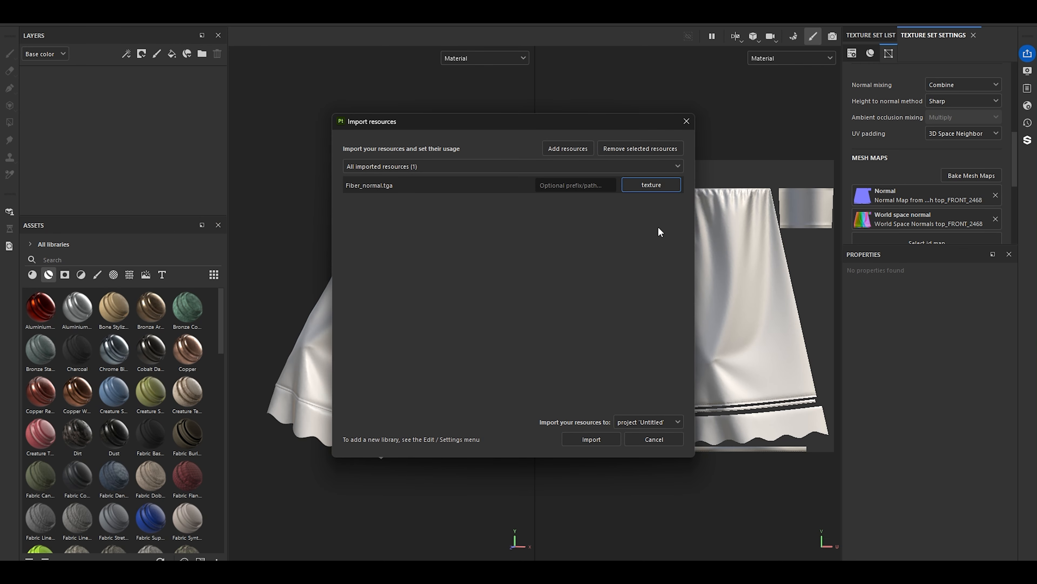
pyautogui.click(622, 422)
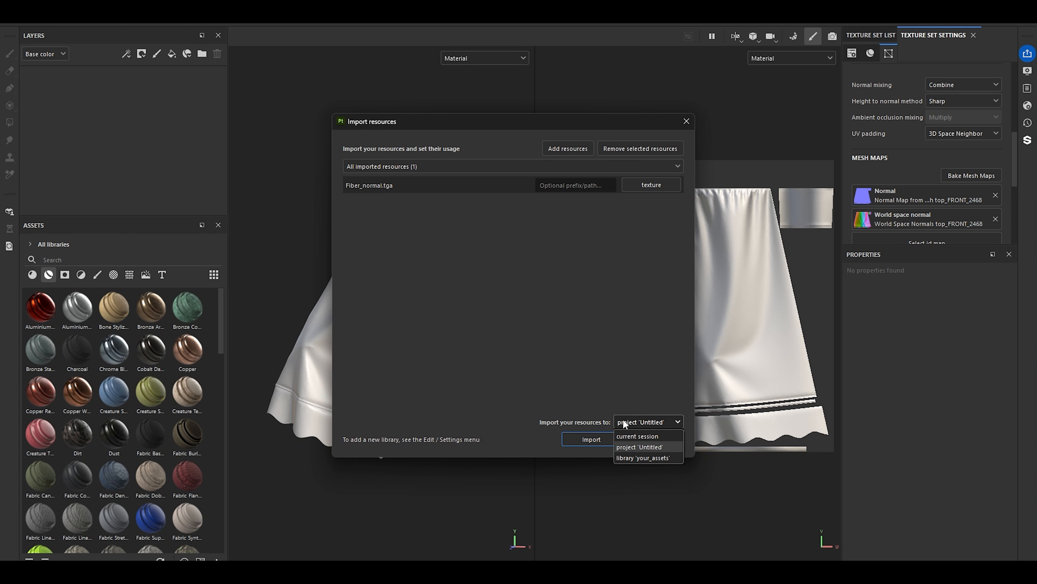
pyautogui.click(629, 447)
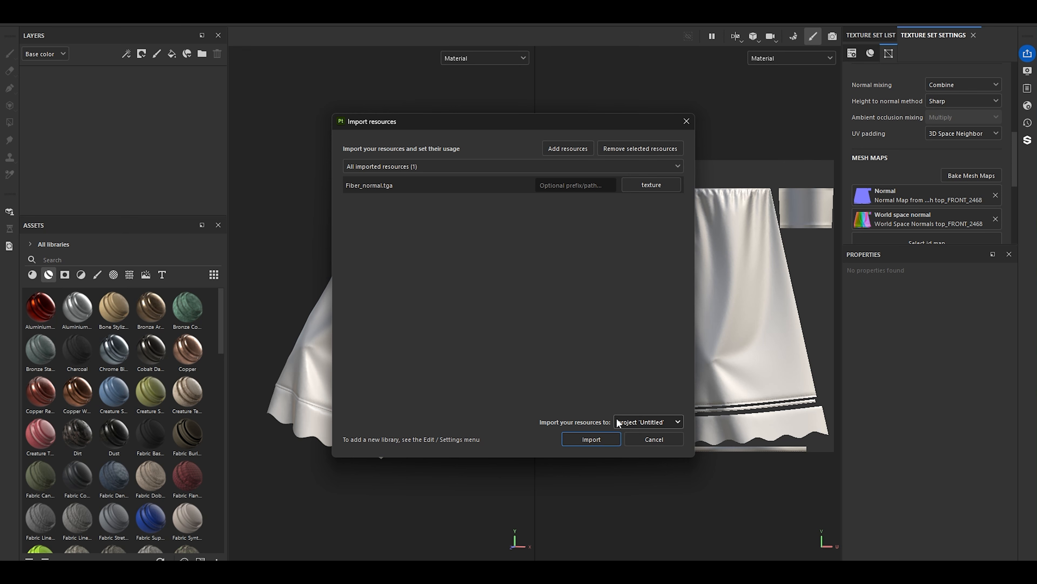
pyautogui.click(597, 440)
pyautogui.scroll(-5, 65, 487)
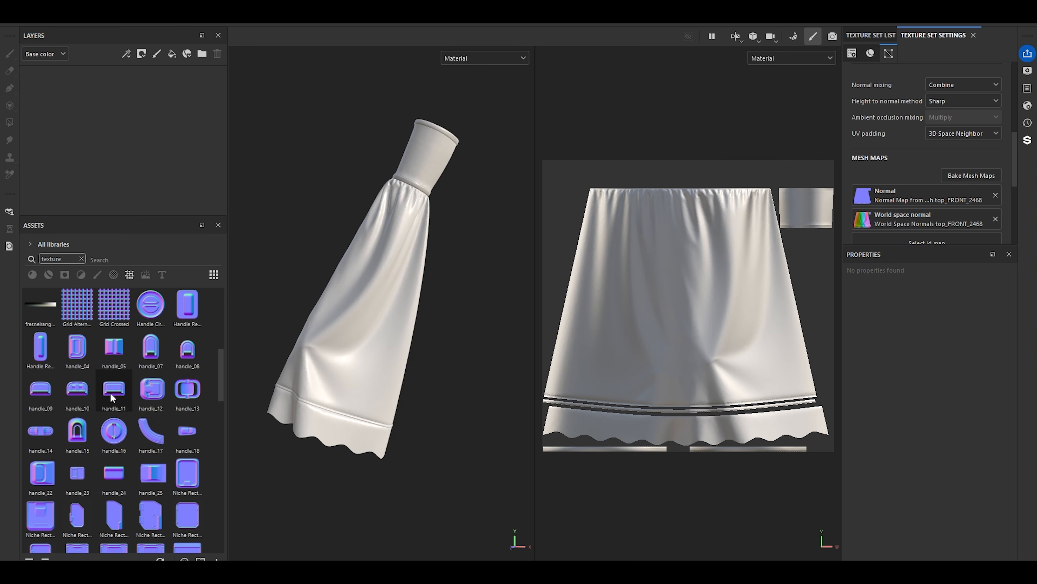
pyautogui.scroll(6, 77, 528)
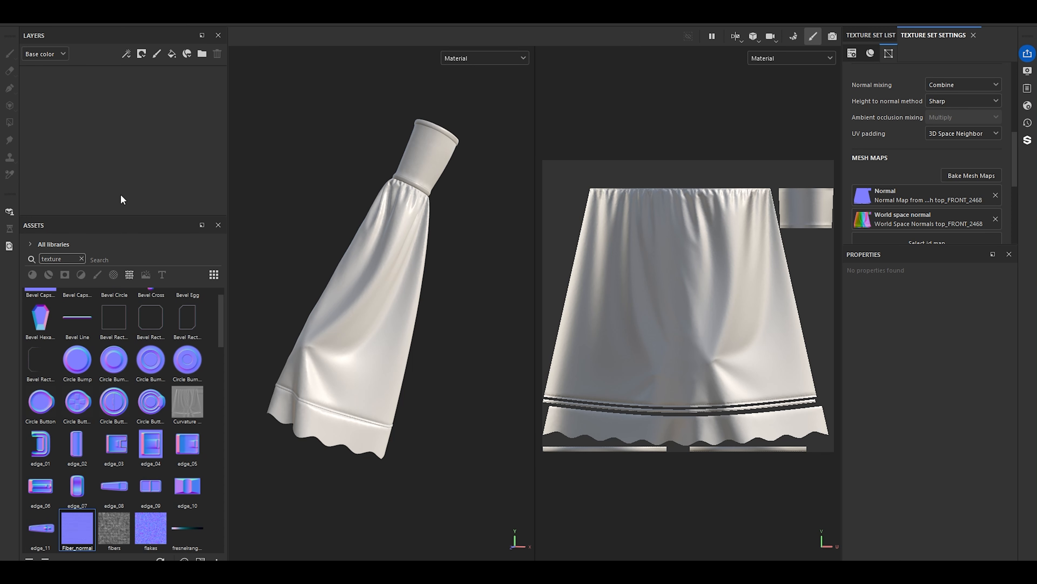
# - Add a fill layer and set its uniform base color to a dark red
pyautogui.click(172, 55)
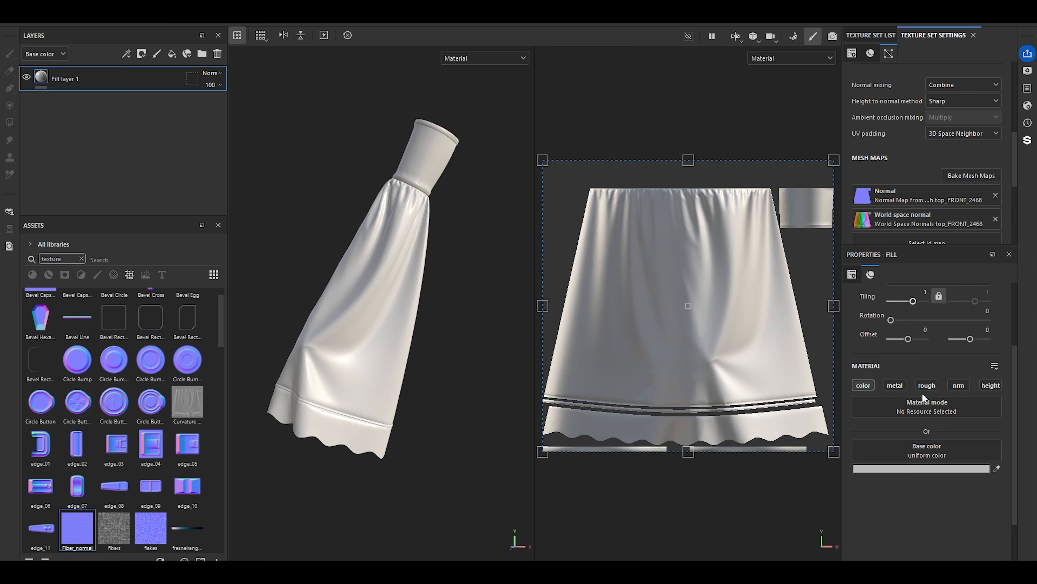
pyautogui.click(903, 469)
pyautogui.moveTo(870, 419); pyautogui.dragTo(835, 478)
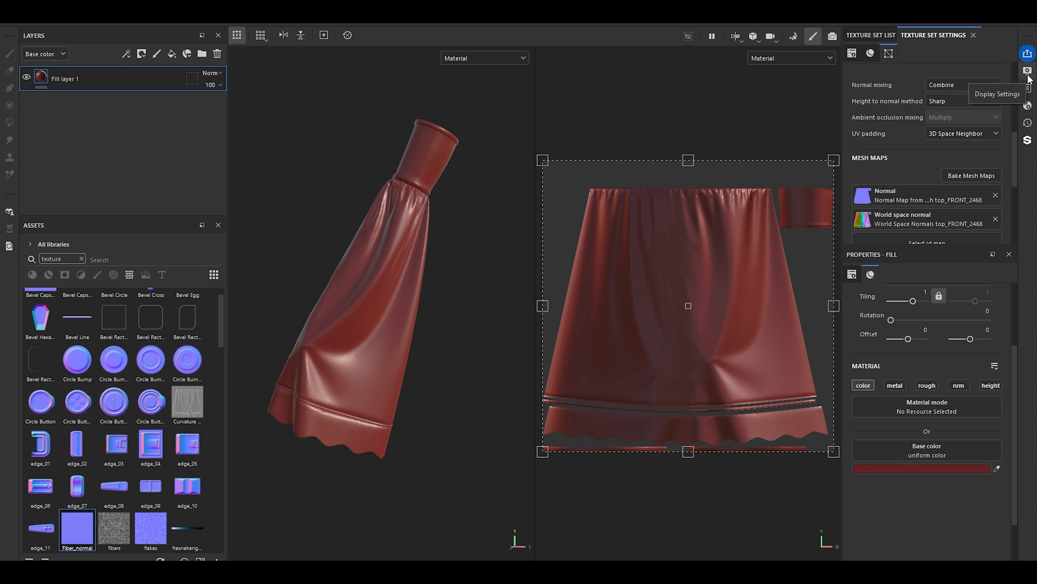
# - Change the main shader from asm-metal-rough to pbr-metal-rough-with-alpha-blending and close the shader settings
pyautogui.click(1028, 105)
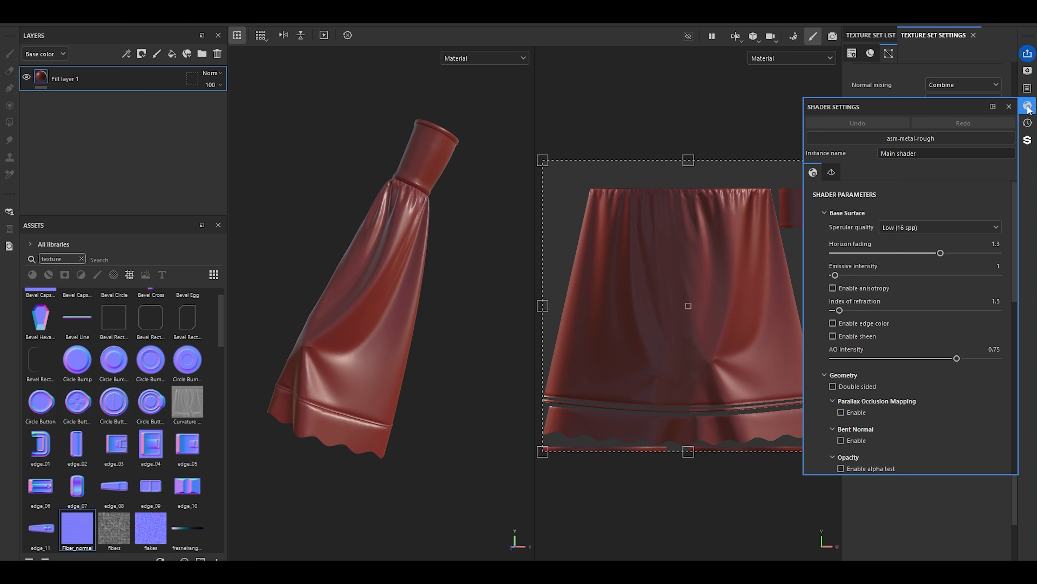
pyautogui.click(909, 139)
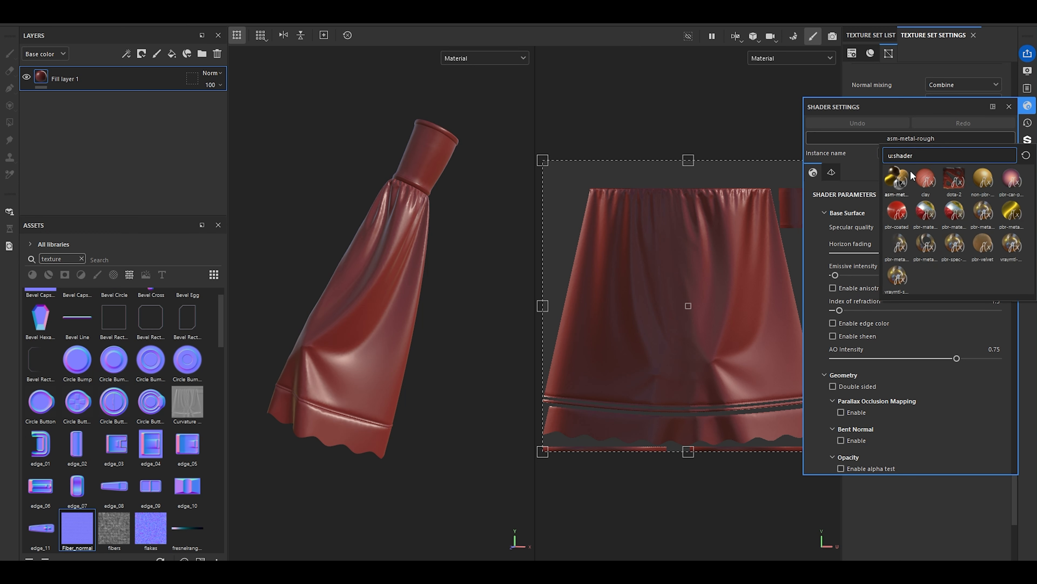
pyautogui.moveTo(902, 254)
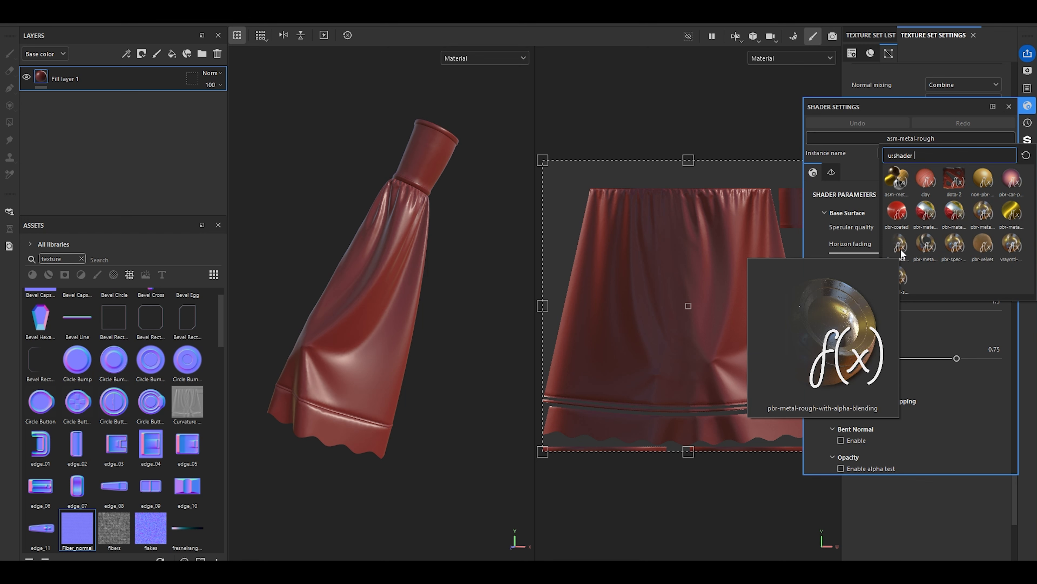
pyautogui.click(902, 254)
pyautogui.click(1009, 106)
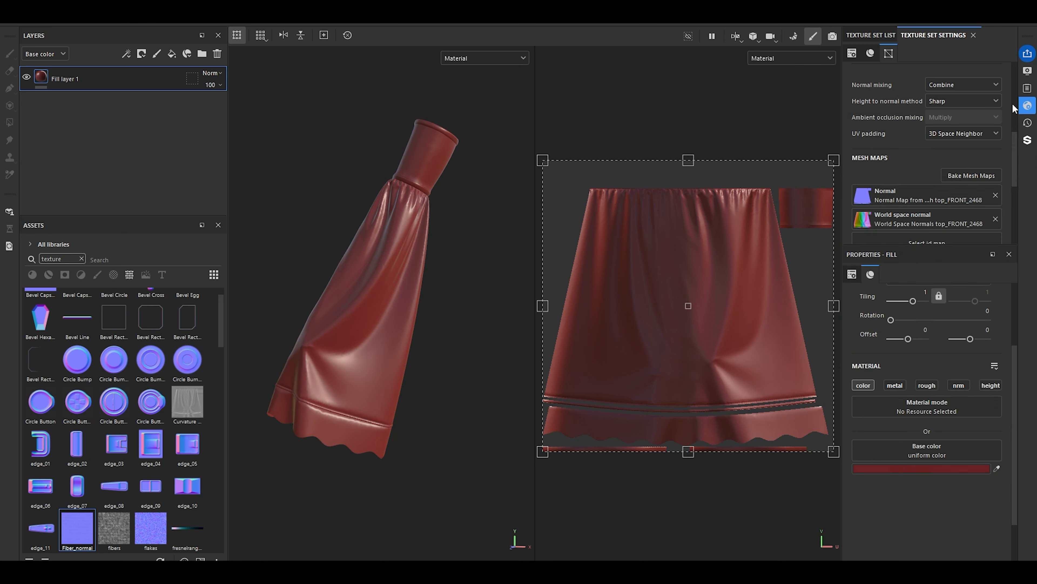
# - Add an Opacity channel to the texture set's channels
pyautogui.scroll(5, 976, 203)
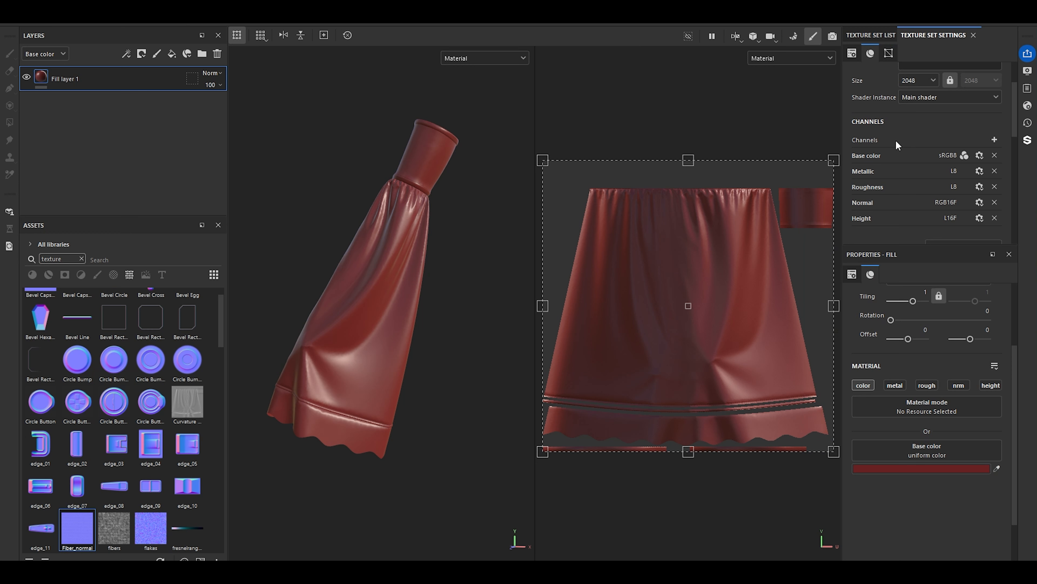
pyautogui.click(993, 141)
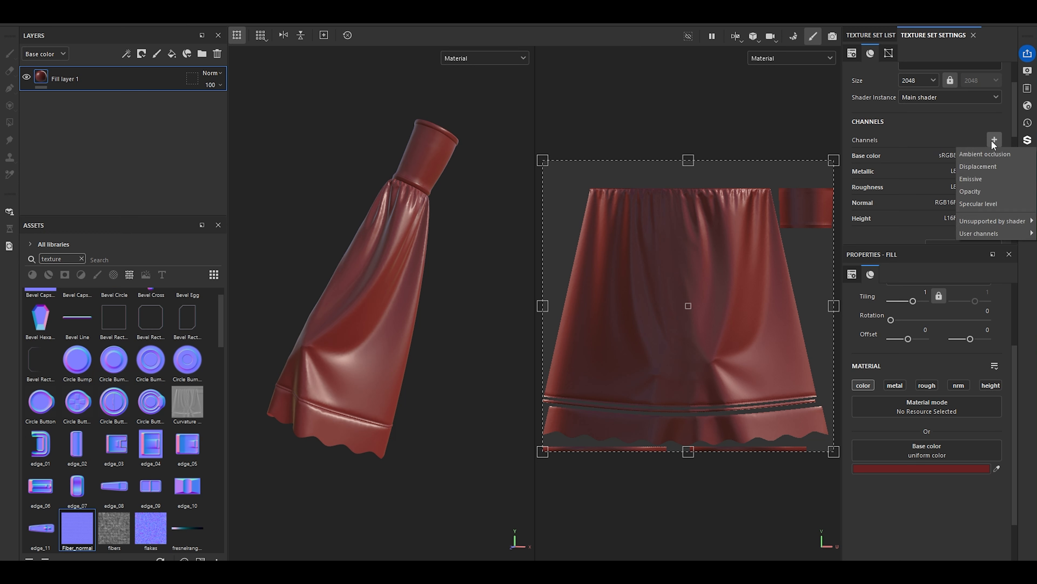
pyautogui.click(982, 192)
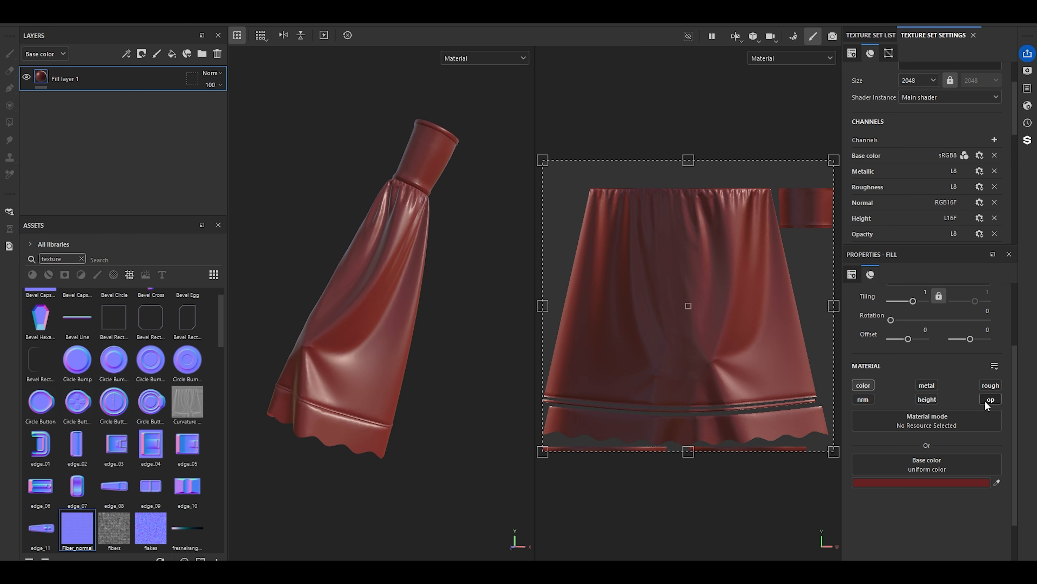
# - Rename the fill layer as Base
pyautogui.doubleClick(68, 79)
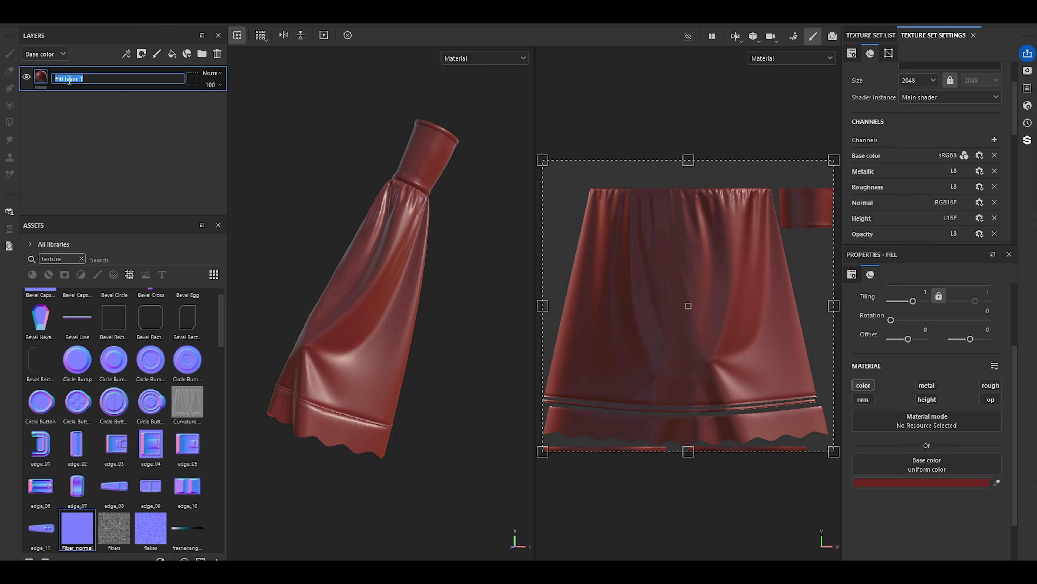
pyautogui.write('Base')
pyautogui.press('Return')
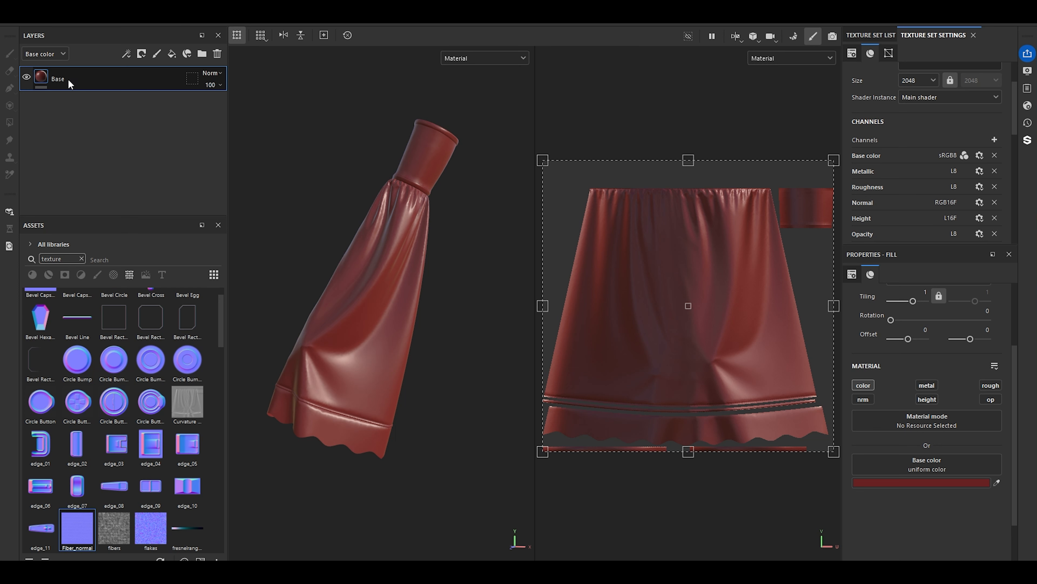
# - Disable the Base layer's color channel, enable its normal channel and assign the Fiber_normal texture to it
pyautogui.click(863, 385)
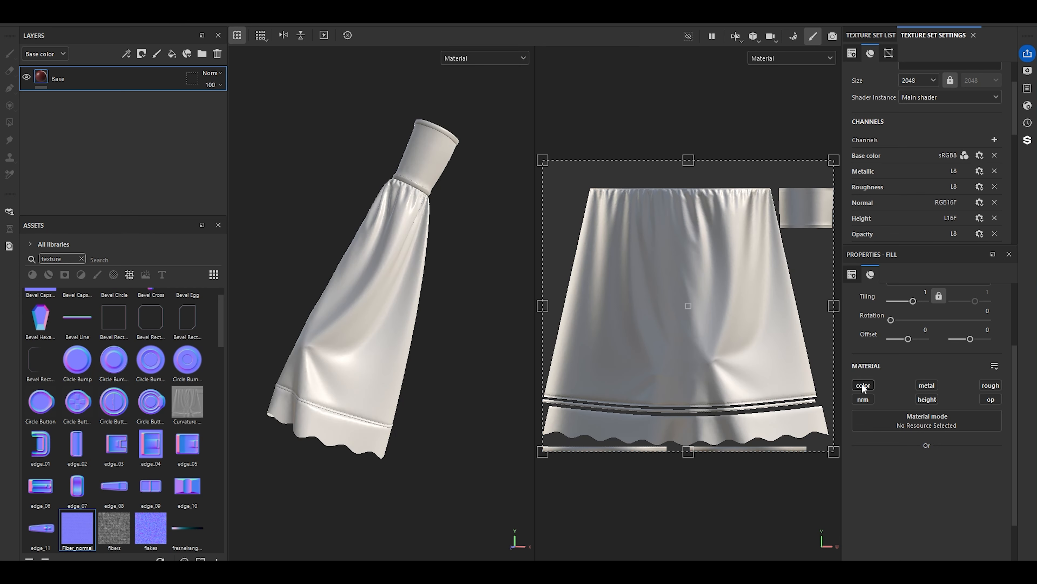
pyautogui.scroll(5, 333, 233)
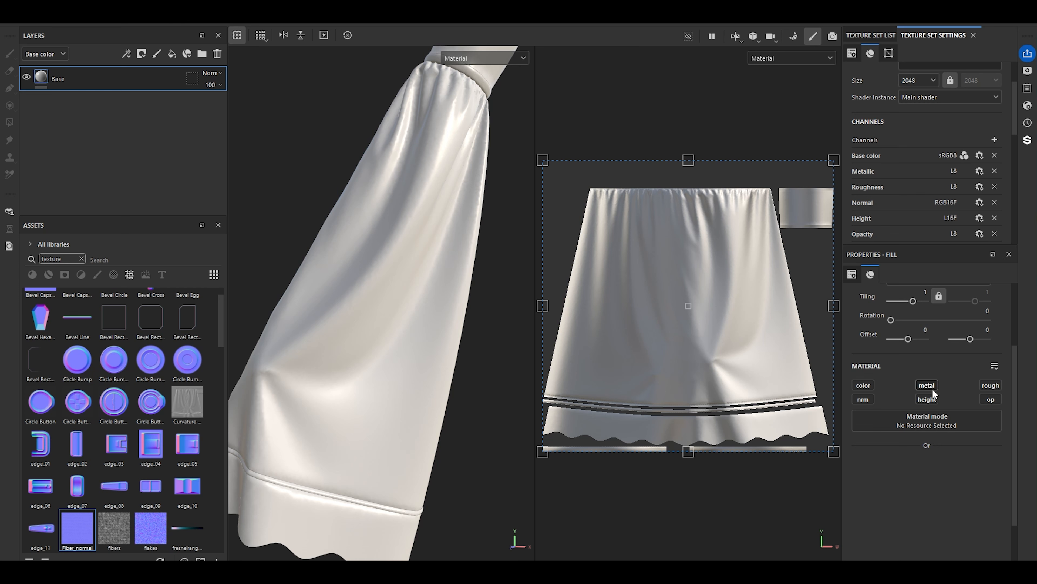
pyautogui.click(862, 399)
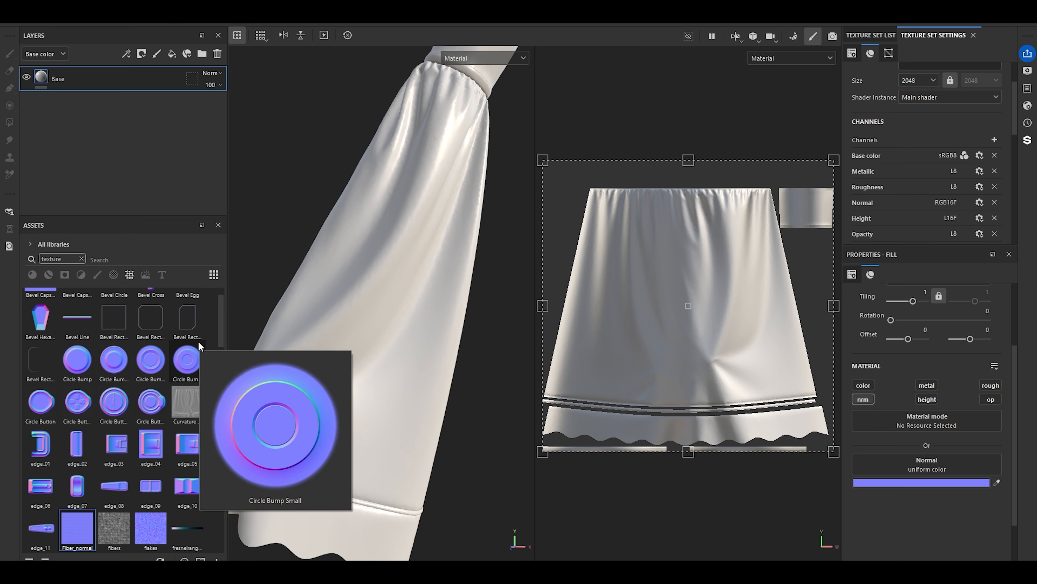
pyautogui.moveTo(98, 537); pyautogui.dragTo(919, 467)
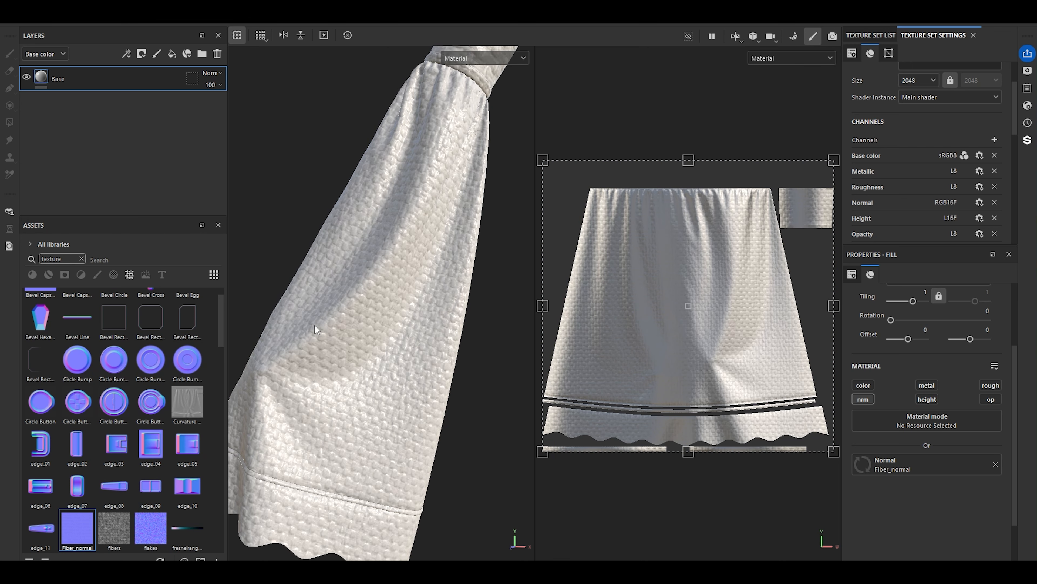
pyautogui.scroll(5, 377, 273)
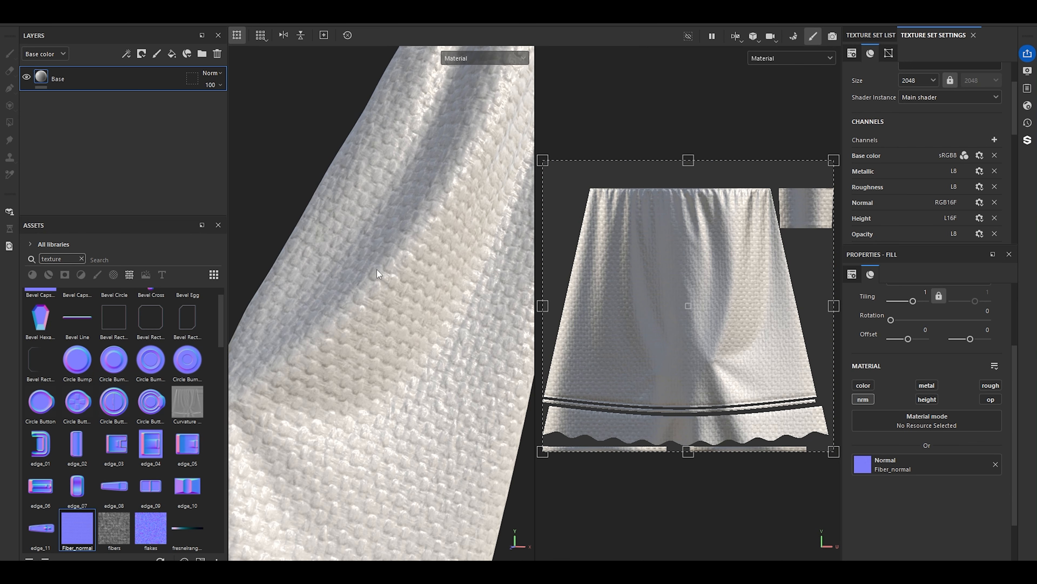
pyautogui.scroll(-5, 377, 273)
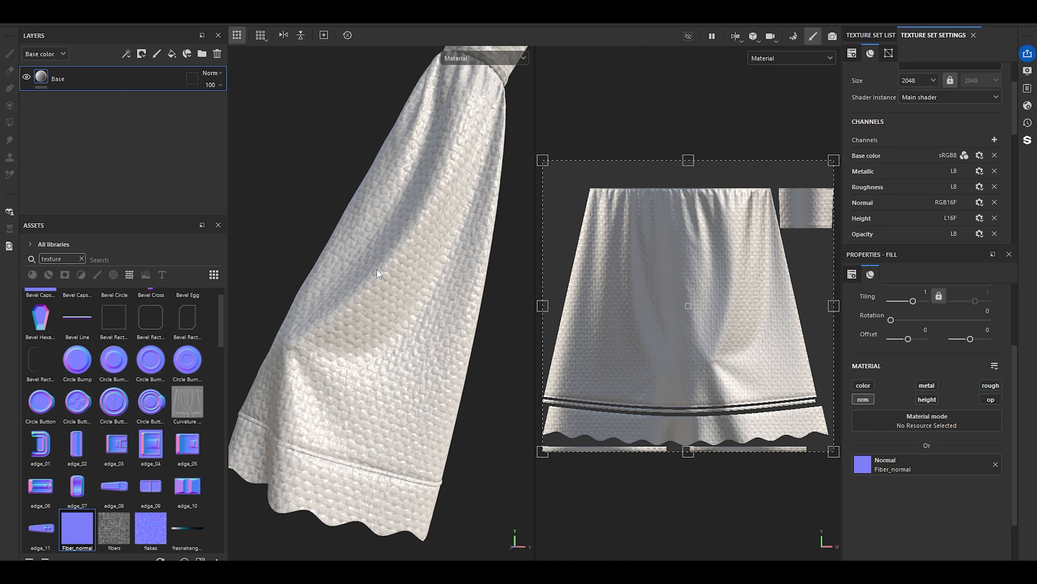
# - Try tiling values of 20 and 15 for the fiber texture and examine the weave size on the sleeve
pyautogui.scroll(2, 910, 392)
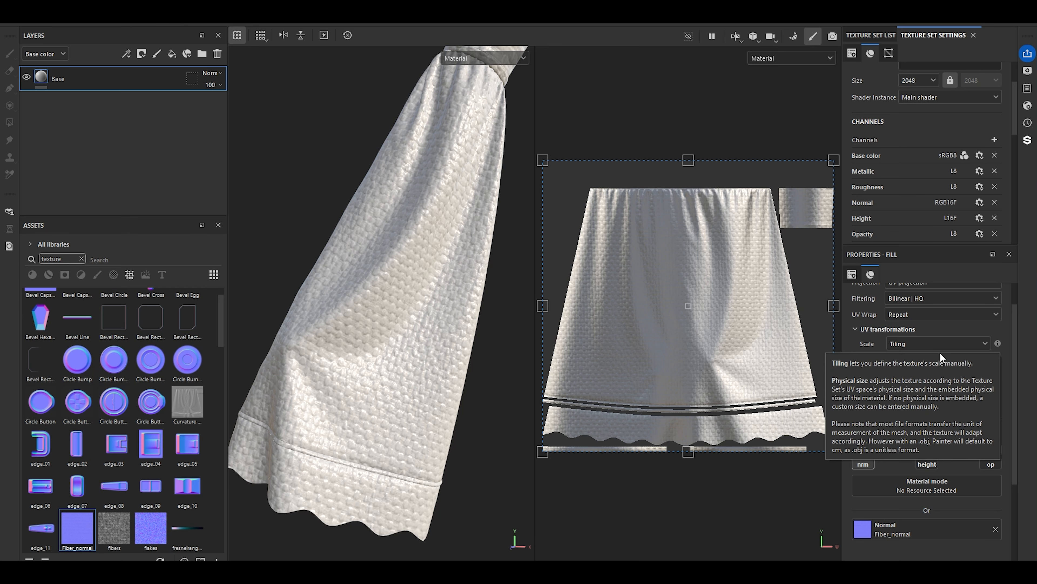
pyautogui.click(922, 355)
pyautogui.write('20')
pyautogui.press('Return')
pyautogui.scroll(5, 467, 279)
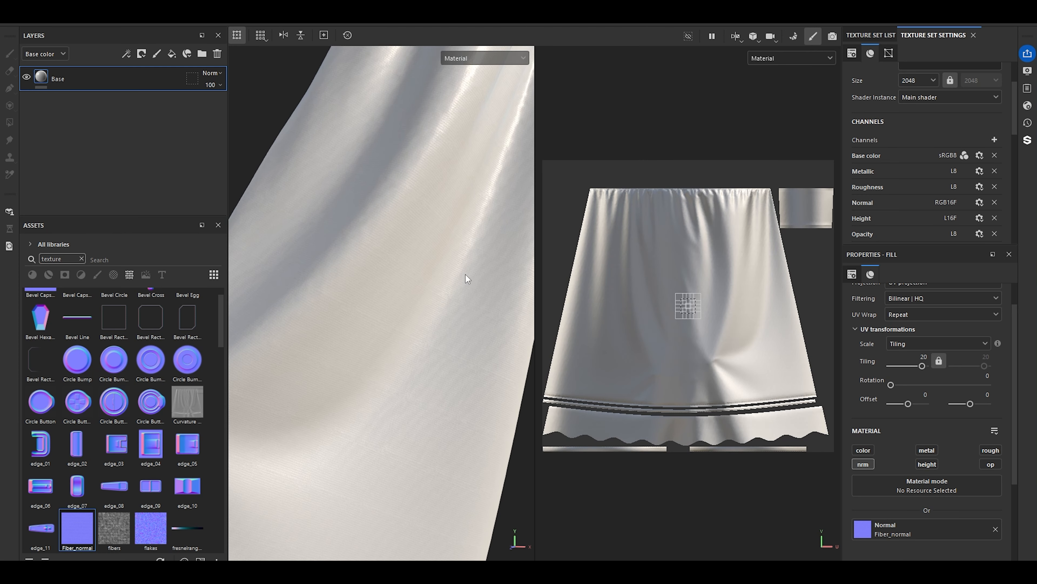
pyautogui.scroll(-2, 468, 279)
pyautogui.click(924, 356)
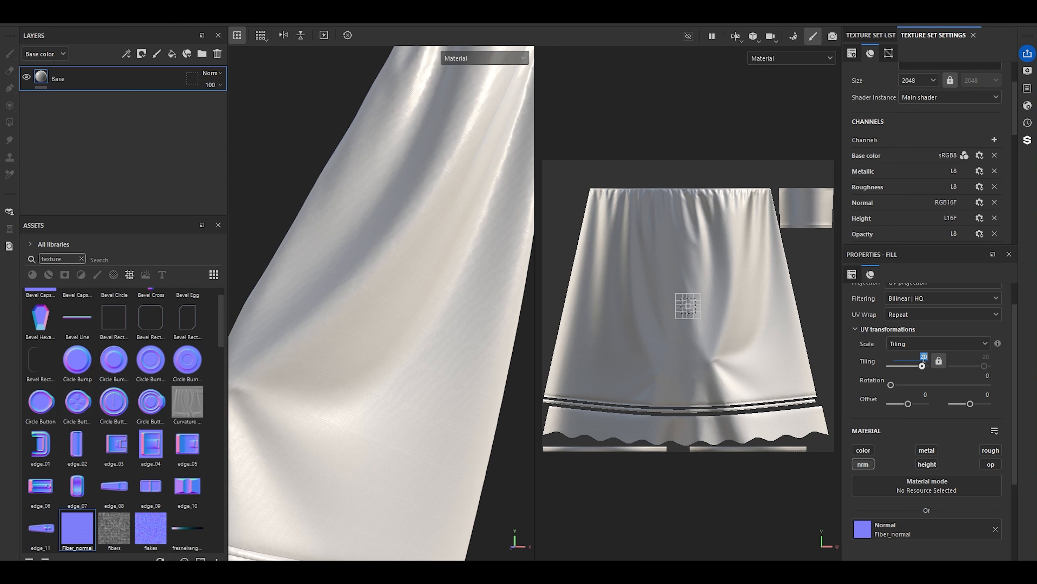
pyautogui.write('15')
pyautogui.press('Return')
pyautogui.scroll(3, 393, 382)
pyautogui.keyDown('shift'); pyautogui.moveTo(479, 424); pyautogui.dragTo(454, 417, button='right'); pyautogui.keyUp('shift')
pyautogui.keyDown('alt'); pyautogui.moveTo(454, 417); pyautogui.dragTo(382, 364); pyautogui.keyUp('alt')
# - Try tiling values of 12 and 10 for the fiber texture and compare the weave on the sleeve
pyautogui.click(917, 355)
pyautogui.write('12')
pyautogui.press('Return')
pyautogui.keyDown('alt'); pyautogui.moveTo(445, 359); pyautogui.dragTo(406, 390); pyautogui.keyUp('alt')
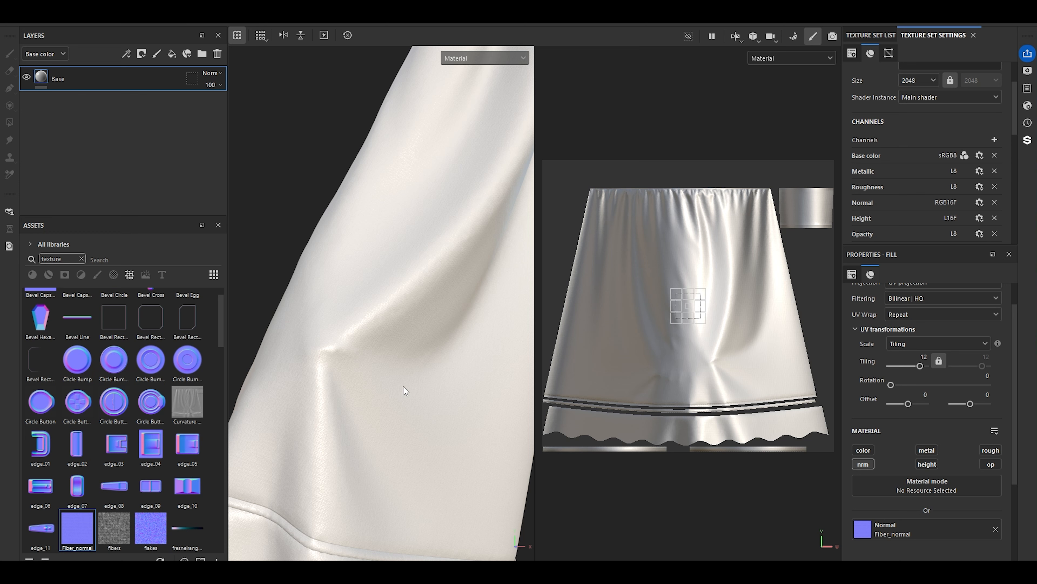
pyautogui.doubleClick(924, 357)
pyautogui.write('10')
pyautogui.press('Return')
pyautogui.keyDown('alt'); pyautogui.moveTo(357, 271); pyautogui.dragTo(590, 370); pyautogui.keyUp('alt')
# - Set the Base layer's fiber texture tiling to 11 and inspect the weave near the hem
pyautogui.doubleClick(919, 357)
pyautogui.write('11')
pyautogui.press('Return')
pyautogui.keyDown('alt'); pyautogui.moveTo(527, 358); pyautogui.dragTo(364, 341); pyautogui.keyUp('alt')
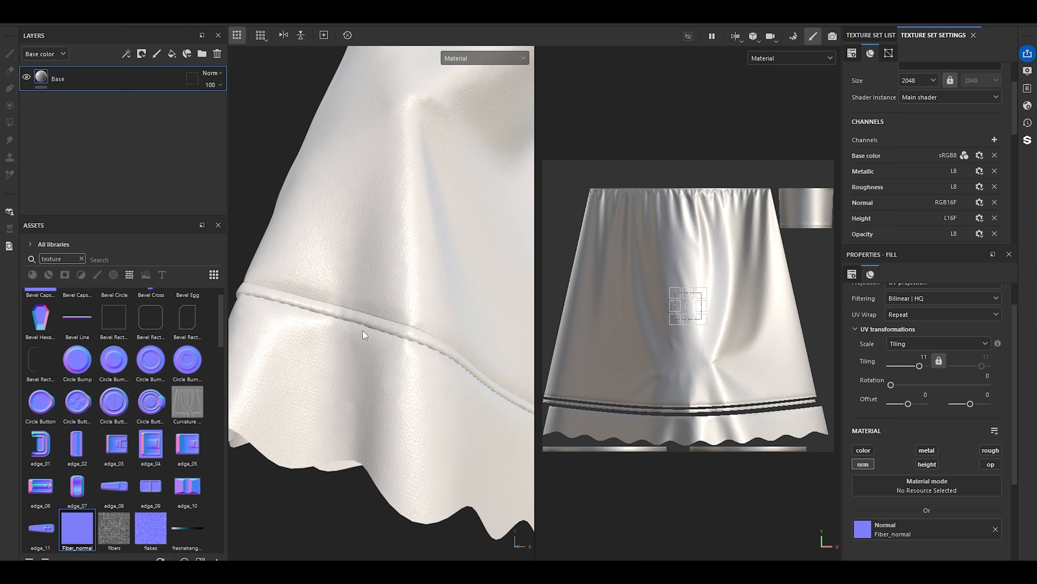
# - Enable the Base layer's roughness channel, set its value to 0.55 and inspect the sheen on the sleeve
pyautogui.click(990, 450)
pyautogui.scroll(-2, 916, 499)
pyautogui.keyDown('alt'); pyautogui.moveTo(391, 329); pyautogui.dragTo(345, 241, button='right'); pyautogui.keyUp('alt')
pyautogui.keyDown('alt'); pyautogui.moveTo(446, 250); pyautogui.dragTo(378, 377, button='middle'); pyautogui.keyUp('alt')
pyautogui.keyDown('alt'); pyautogui.moveTo(377, 377); pyautogui.dragTo(348, 294, button='right'); pyautogui.keyUp('alt')
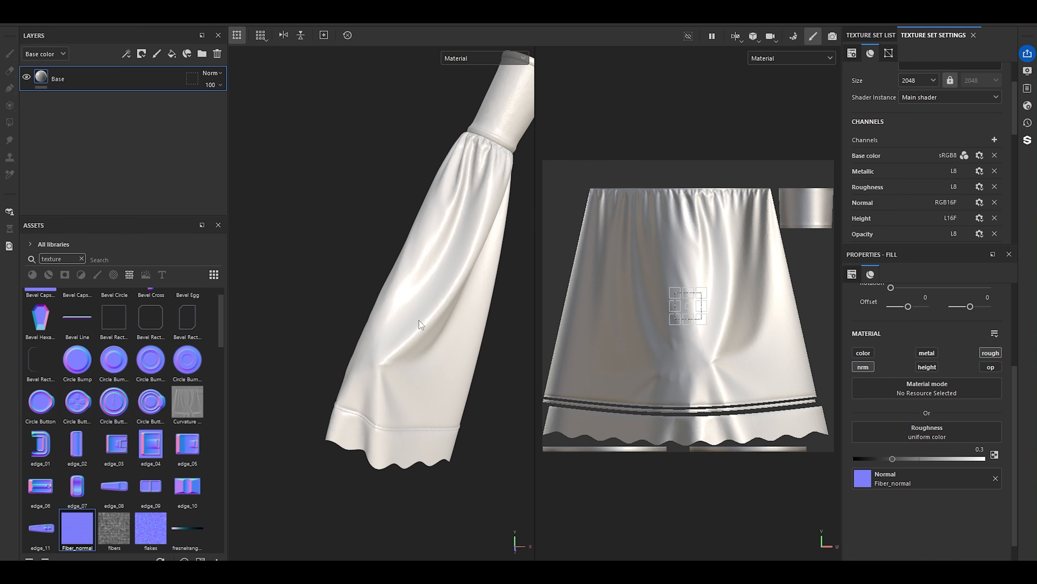
pyautogui.keyDown('alt'); pyautogui.moveTo(413, 317); pyautogui.dragTo(388, 347, button='middle'); pyautogui.keyUp('alt')
pyautogui.keyDown('shift'); pyautogui.moveTo(388, 347); pyautogui.dragTo(399, 349, button='right'); pyautogui.keyUp('shift')
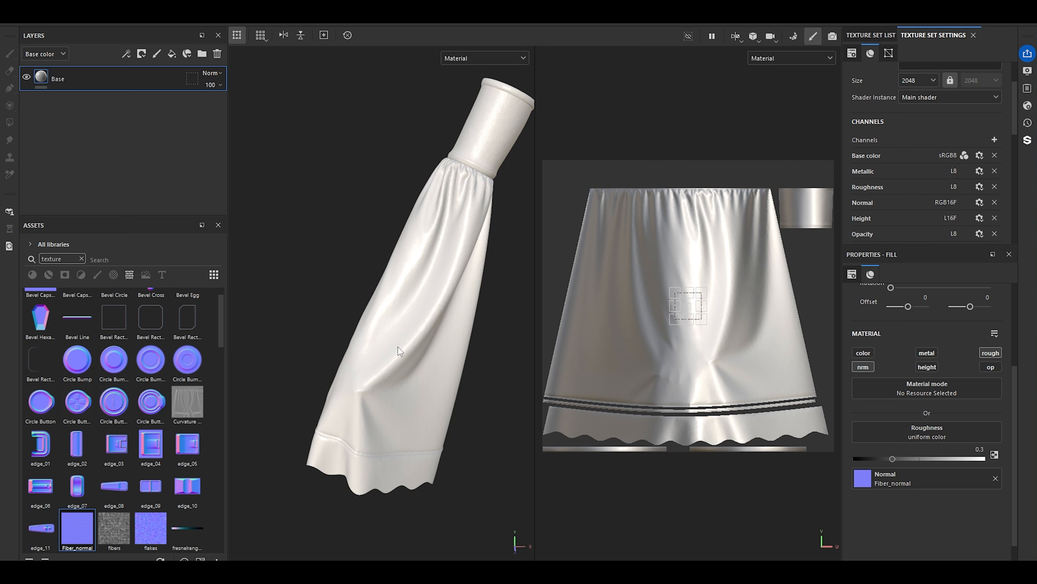
pyautogui.moveTo(892, 458); pyautogui.dragTo(927, 462)
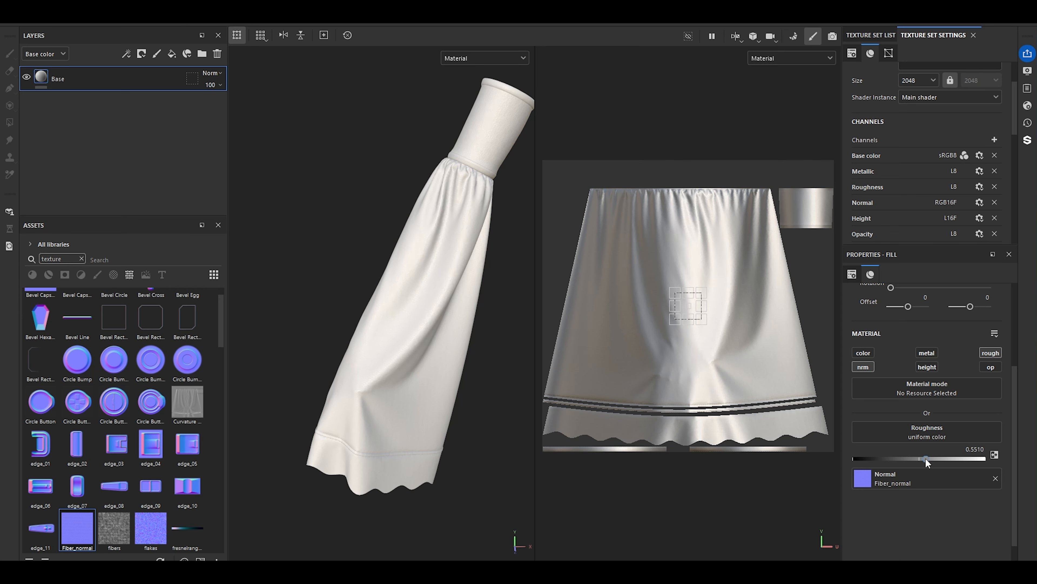
pyautogui.click(976, 449)
pyautogui.write('.55')
pyautogui.press('Return')
pyautogui.scroll(3, 425, 368)
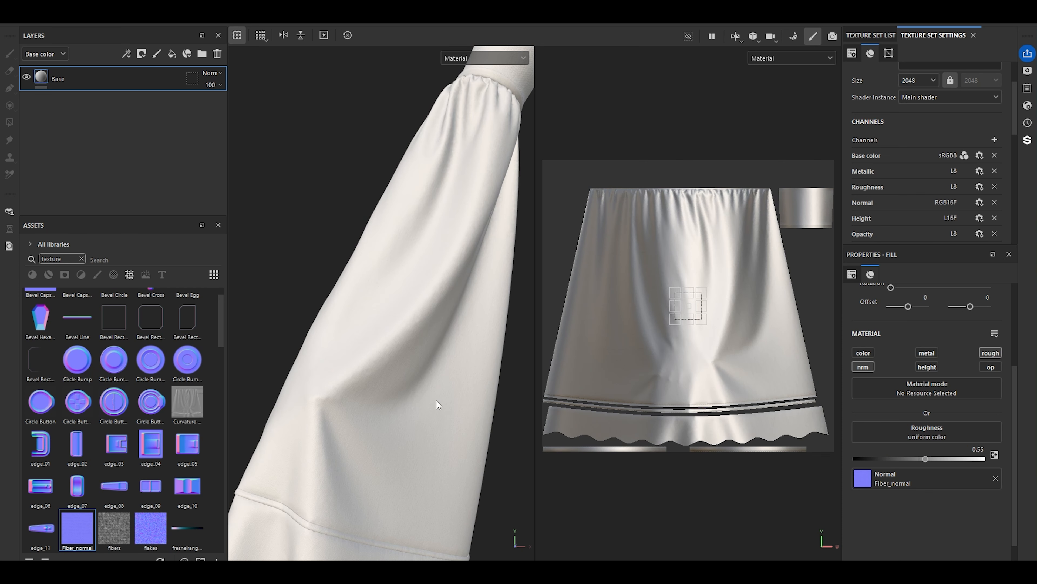
pyautogui.scroll(-3, 441, 406)
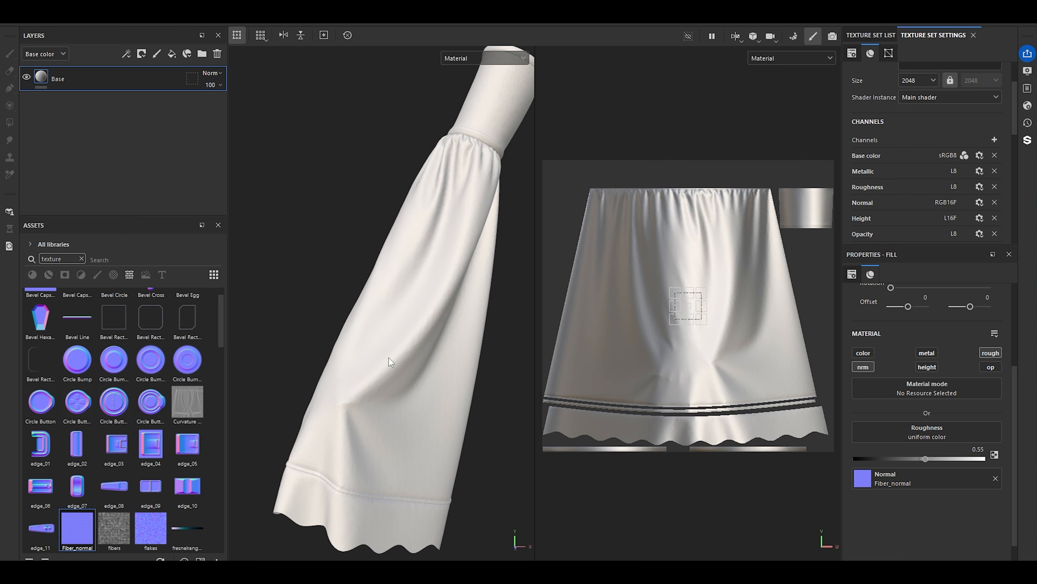
pyautogui.moveTo(411, 301)
pyautogui.keyDown('alt'); pyautogui.mouseDown()
pyautogui.moveTo(406, 319)
pyautogui.moveTo(425, 368)
pyautogui.mouseUp(); pyautogui.keyUp('alt')
pyautogui.scroll(4, 427, 376)
pyautogui.scroll(-1, 426, 361)
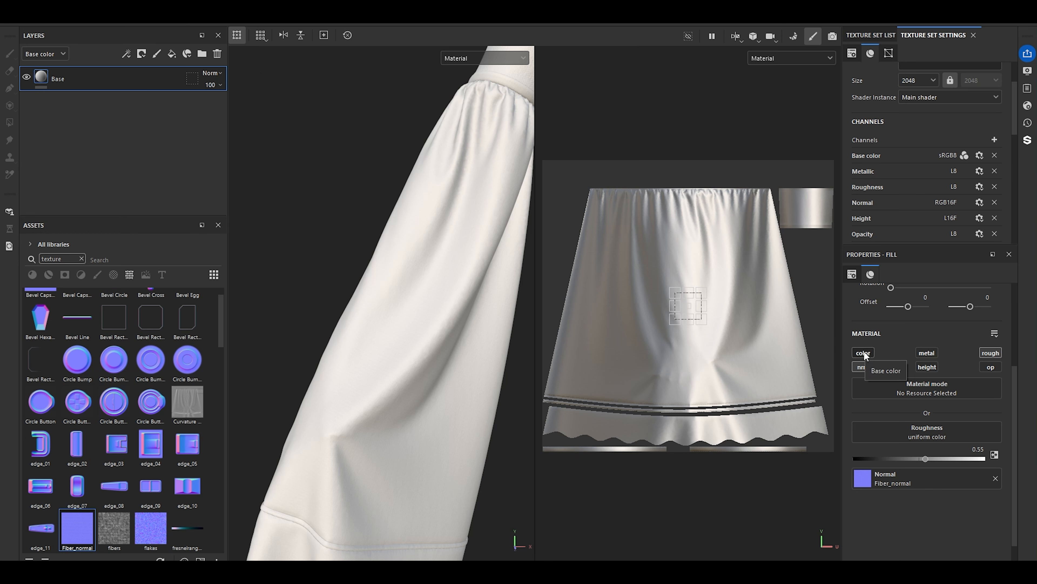
# - Add a second fill layer above Base and name it Base_Color
pyautogui.click(172, 54)
pyautogui.doubleClick(78, 84)
pyautogui.write('B')
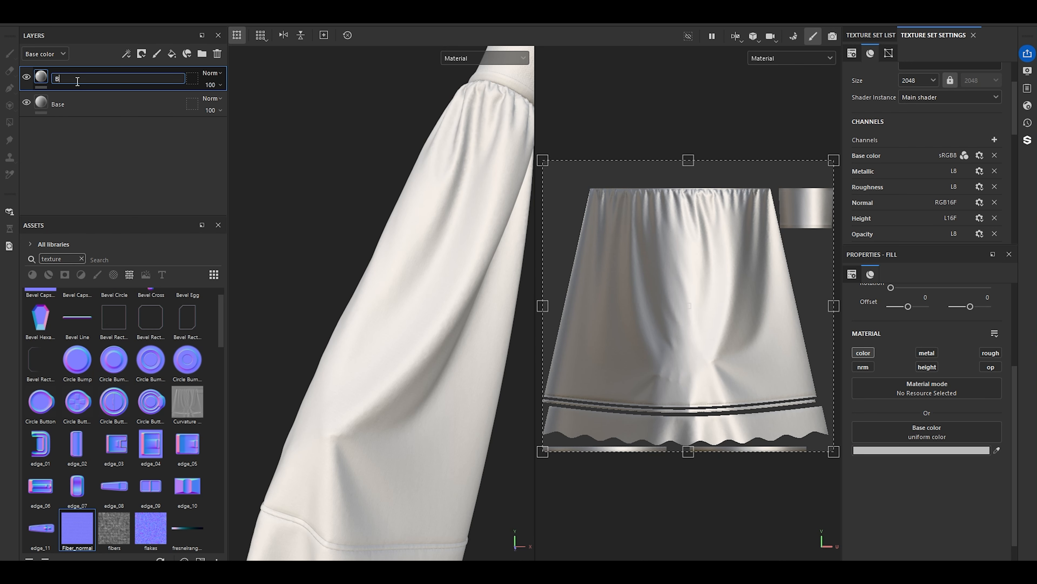
pyautogui.write('ase_Color')
pyautogui.press('BackSpace')
pyautogui.press('BackSpace')
pyautogui.press('BackSpace')
pyautogui.write('olor')
pyautogui.press('Return')
# - Briefly turn on the Base layer's color channel and turn it off again
pyautogui.click(58, 106)
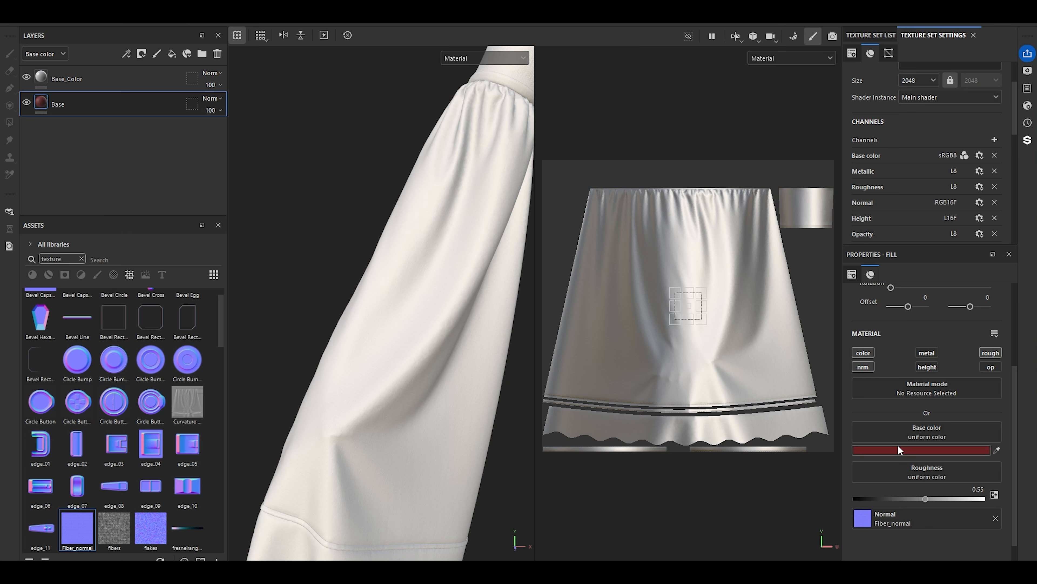
pyautogui.click(867, 354)
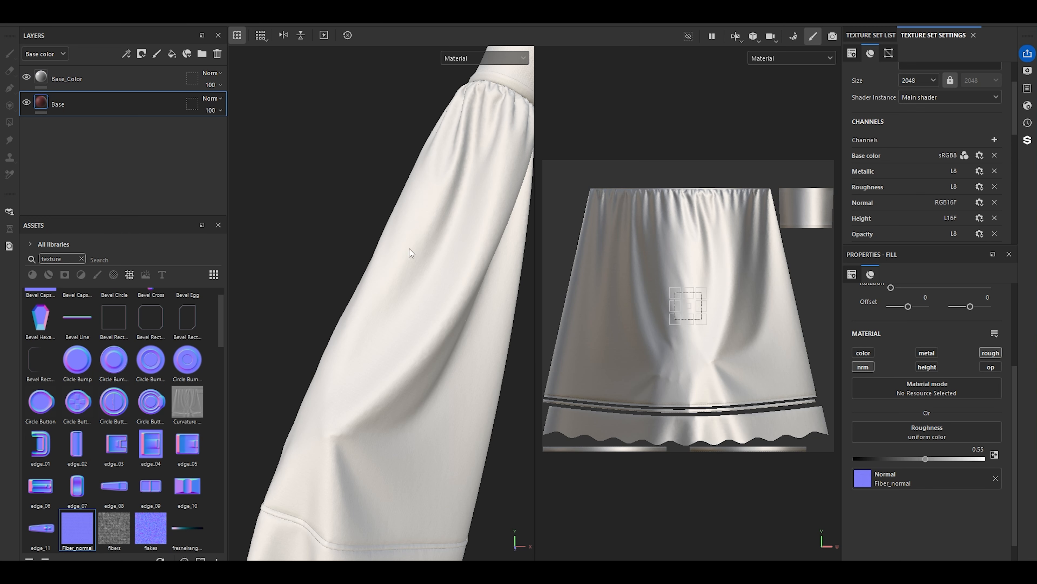
# - Set the Base_Color layer's base color to hex 47362B and check the color on the sleeve
pyautogui.click(130, 86)
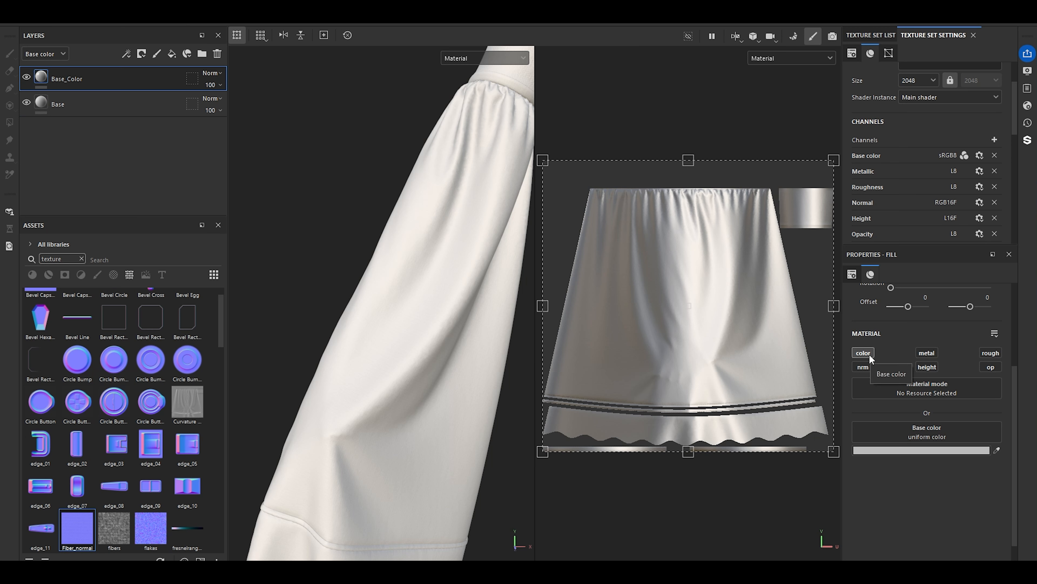
pyautogui.click(921, 449)
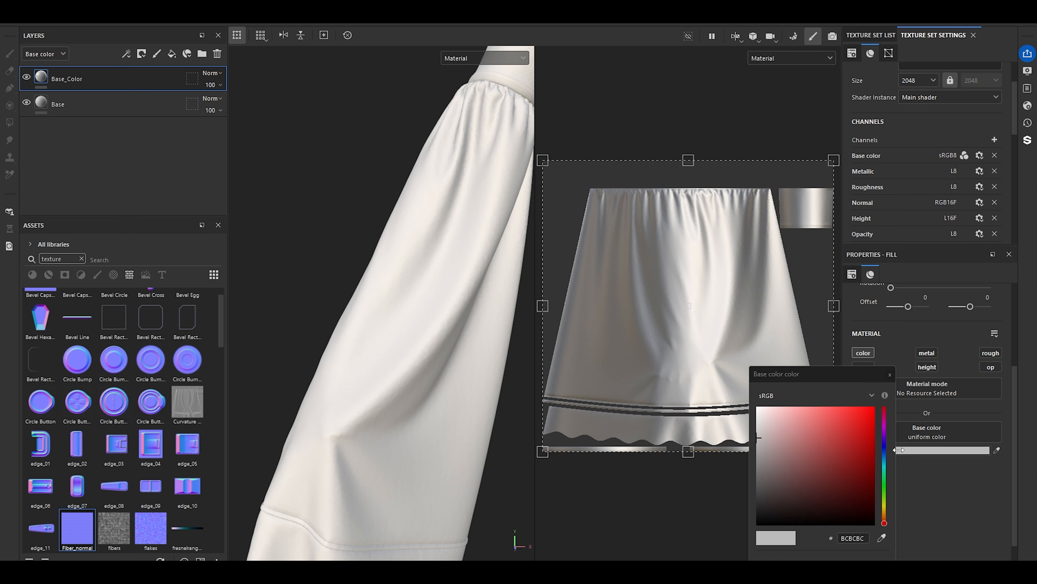
pyautogui.moveTo(857, 376); pyautogui.dragTo(857, 224)
pyautogui.doubleClick(856, 382)
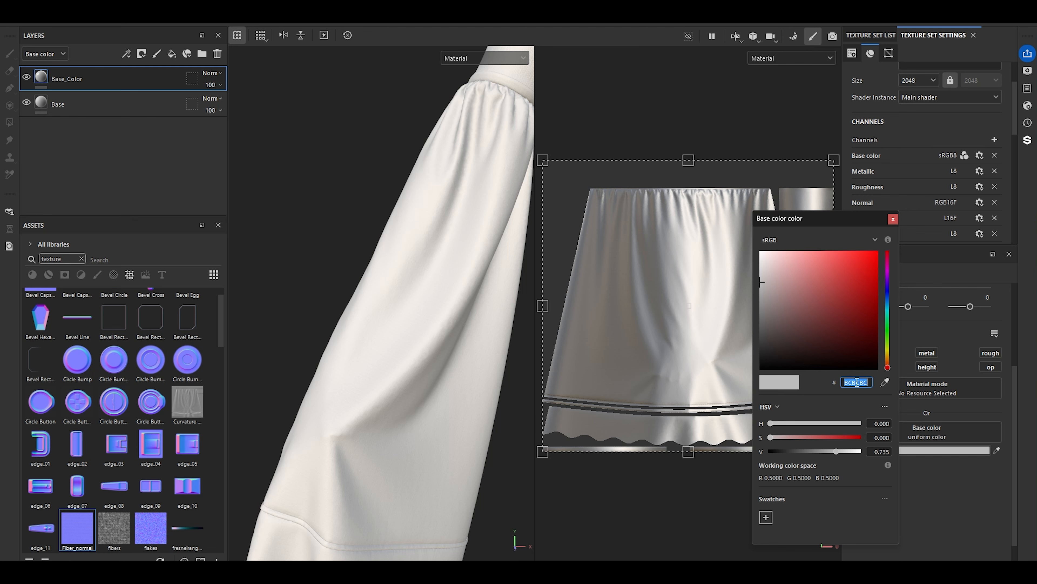
pyautogui.write('4736')
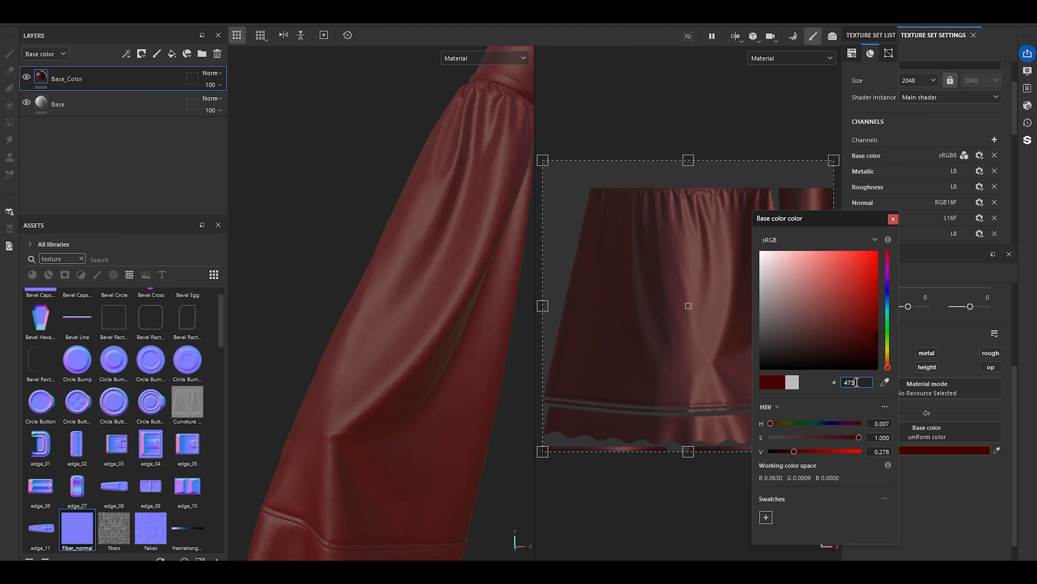
pyautogui.write('2B')
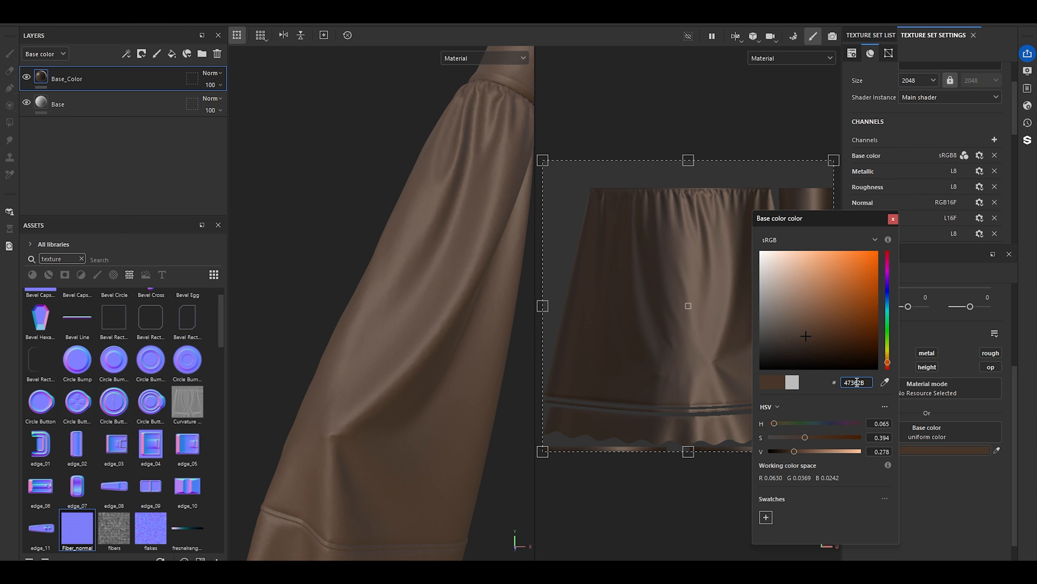
pyautogui.click(893, 219)
pyautogui.keyDown('alt'); pyautogui.moveTo(405, 331); pyautogui.dragTo(376, 329); pyautogui.keyUp('alt')
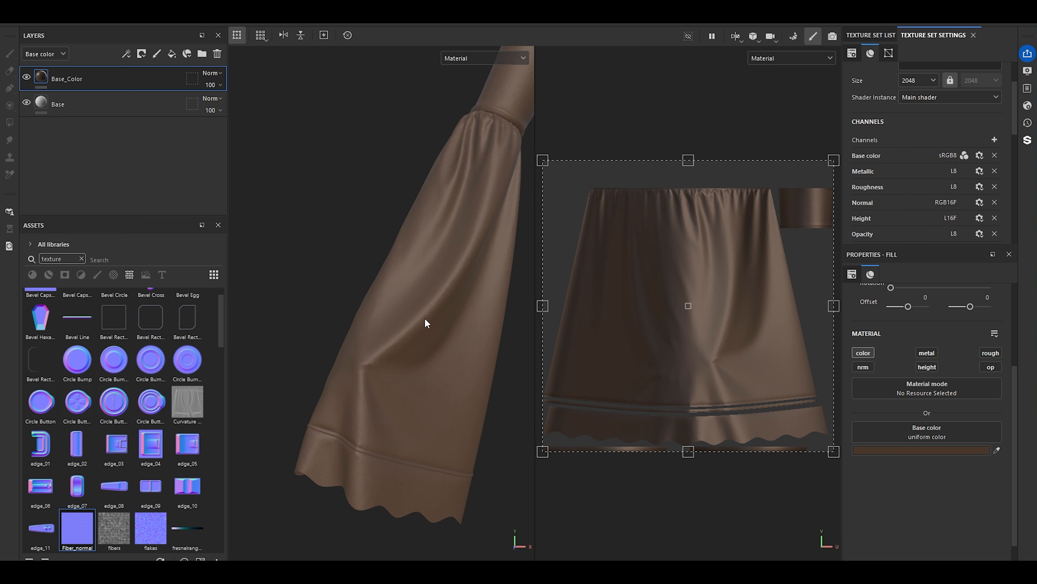
# - Raise the Base layer's roughness to about 0.65
pyautogui.click(100, 107)
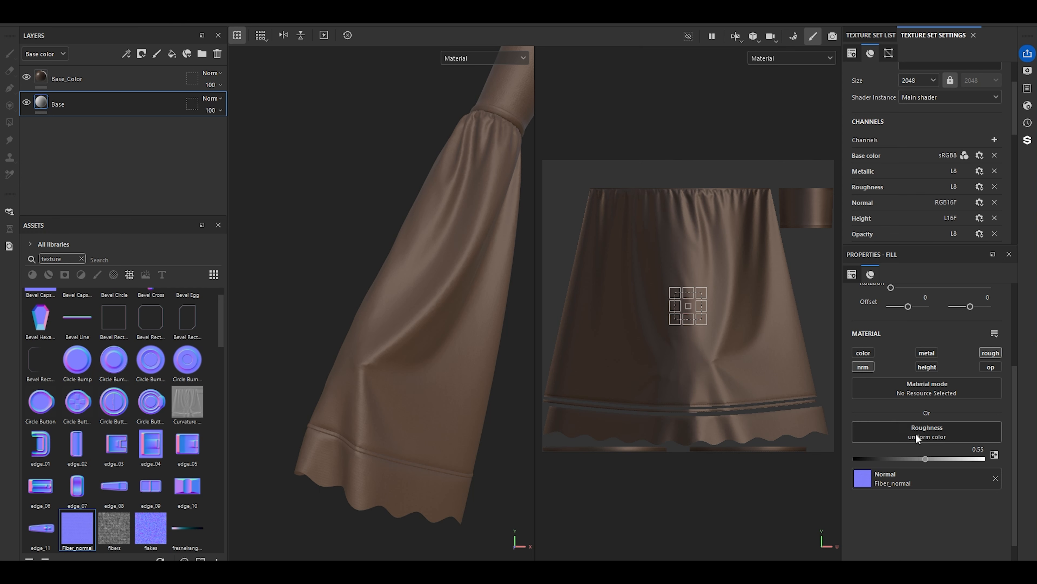
pyautogui.moveTo(925, 459); pyautogui.dragTo(940, 460)
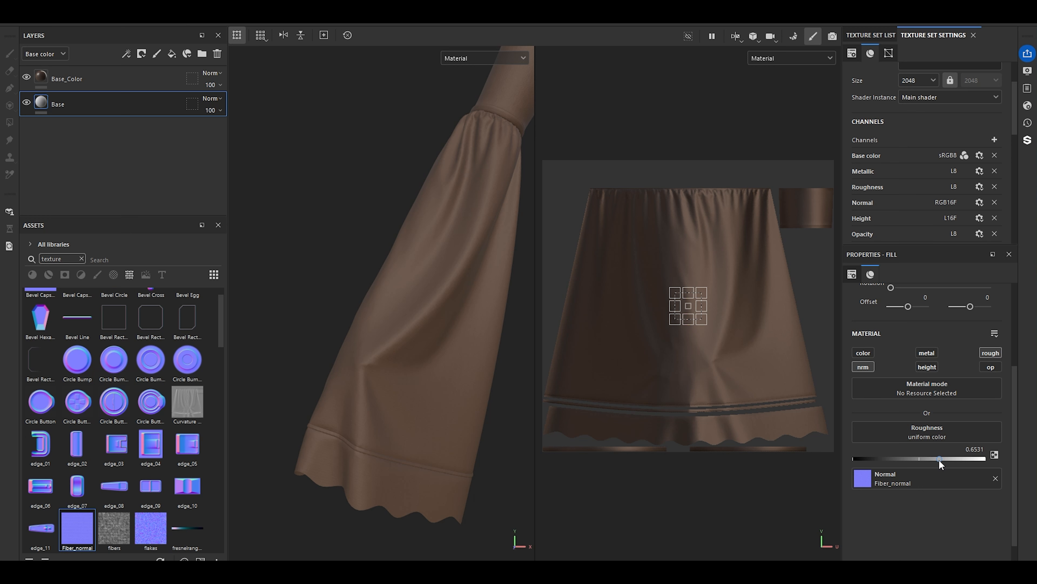
pyautogui.moveTo(946, 462)
pyautogui.mouseDown()
pyautogui.moveTo(996, 460)
pyautogui.moveTo(938, 465)
pyautogui.mouseUp()
pyautogui.moveTo(939, 462); pyautogui.dragTo(938, 461)
# - Group the Base_Color and Base layers into a folder named Base and frame the whole sleeve
pyautogui.click(95, 81)
pyautogui.keyDown('shift'); pyautogui.click(79, 106); pyautogui.keyUp('shift')
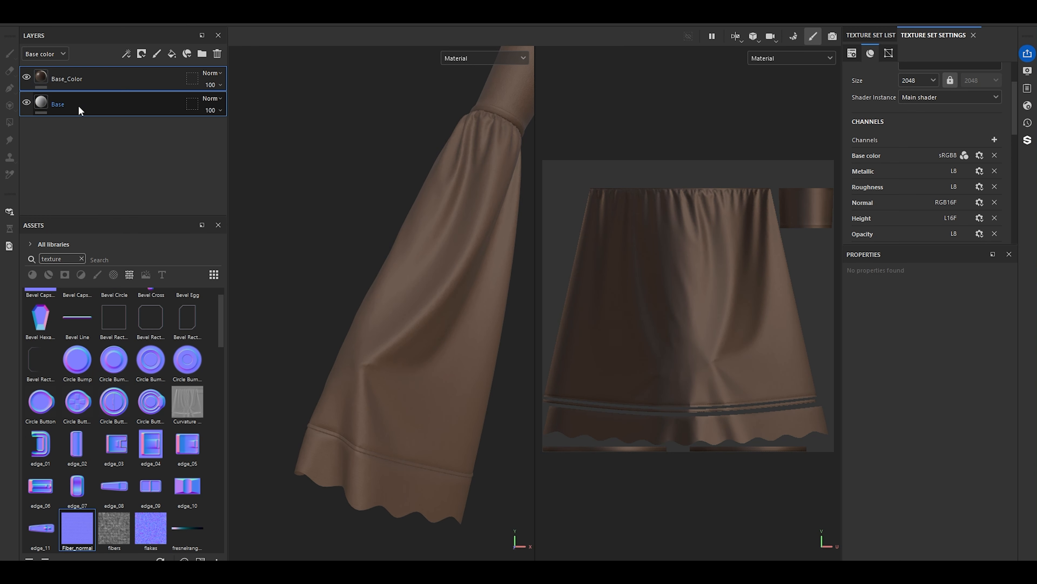
pyautogui.hotkey('ctrl', 'g')
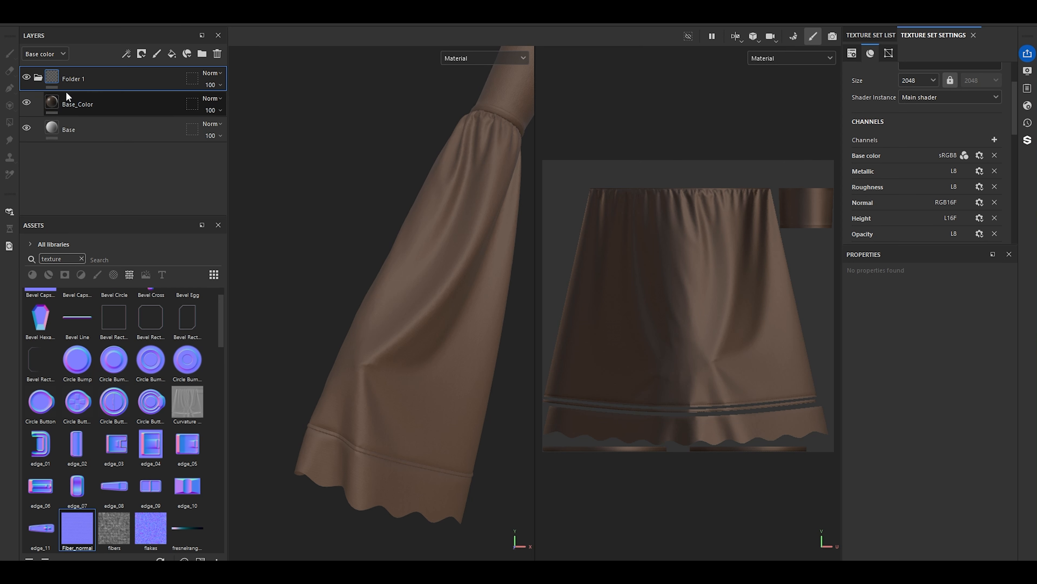
pyautogui.doubleClick(71, 79)
pyautogui.write('Base')
pyautogui.press('Return')
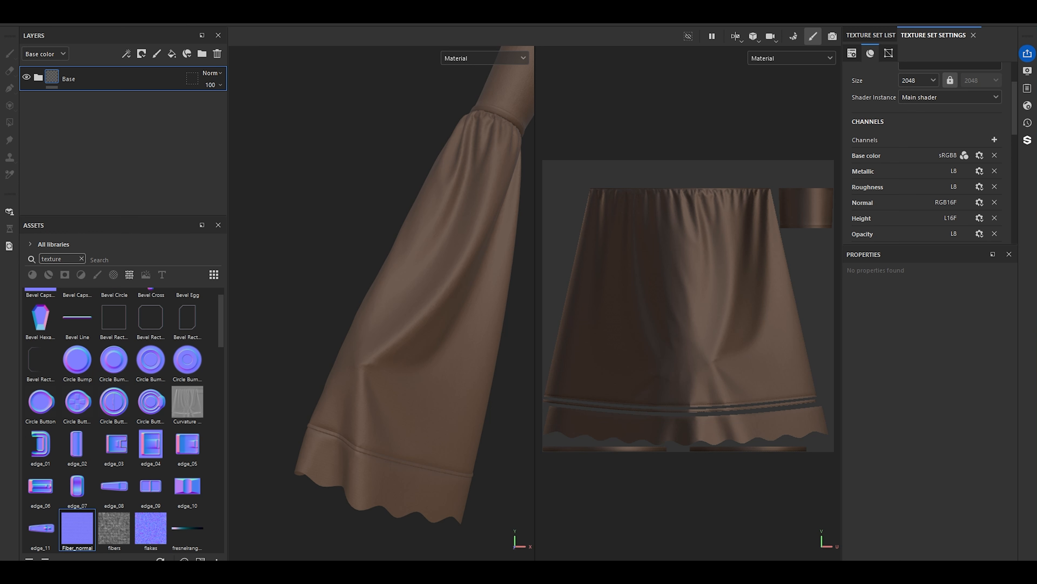
pyautogui.press('f')
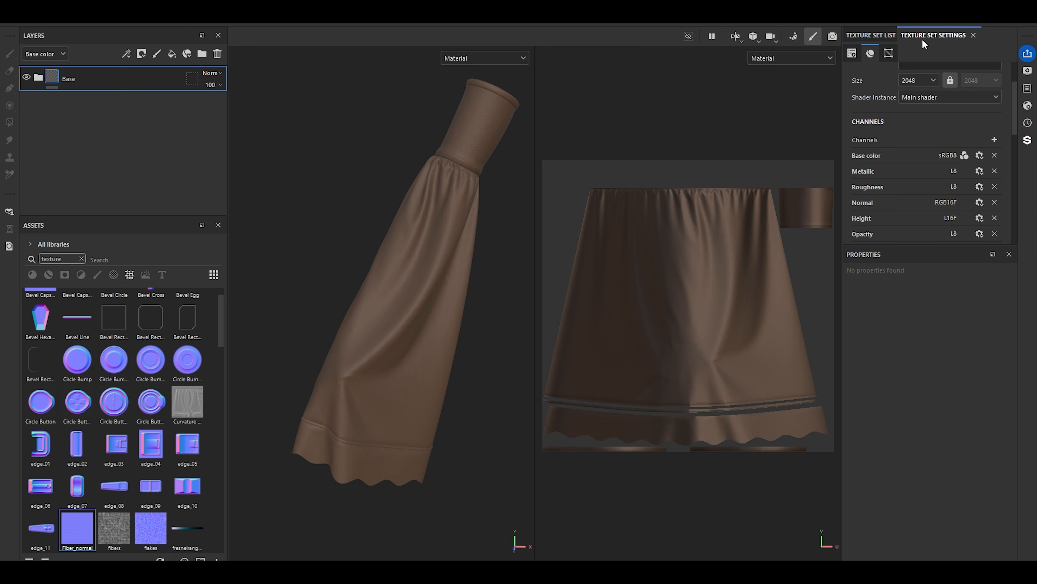
# - Add a fill layer named Opacity above the Base folder with only its opacity channel active, at value 1
pyautogui.click(171, 53)
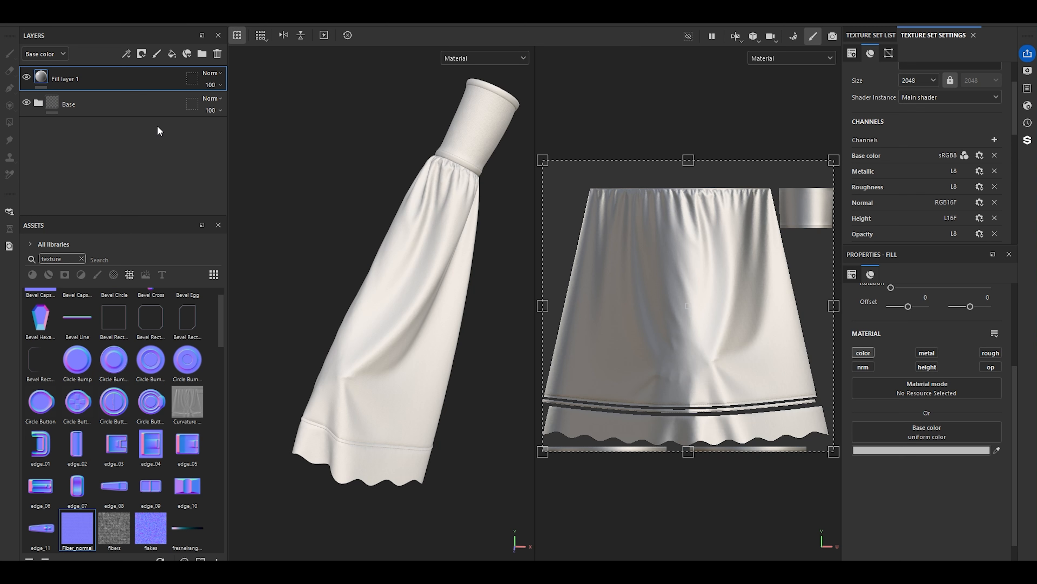
pyautogui.doubleClick(74, 79)
pyautogui.write('opacio')
pyautogui.write('t')
pyautogui.press('BackSpace')
pyautogui.press('BackSpace')
pyautogui.write('ty')
pyautogui.press('Return')
pyautogui.click(869, 355)
pyautogui.click(989, 367)
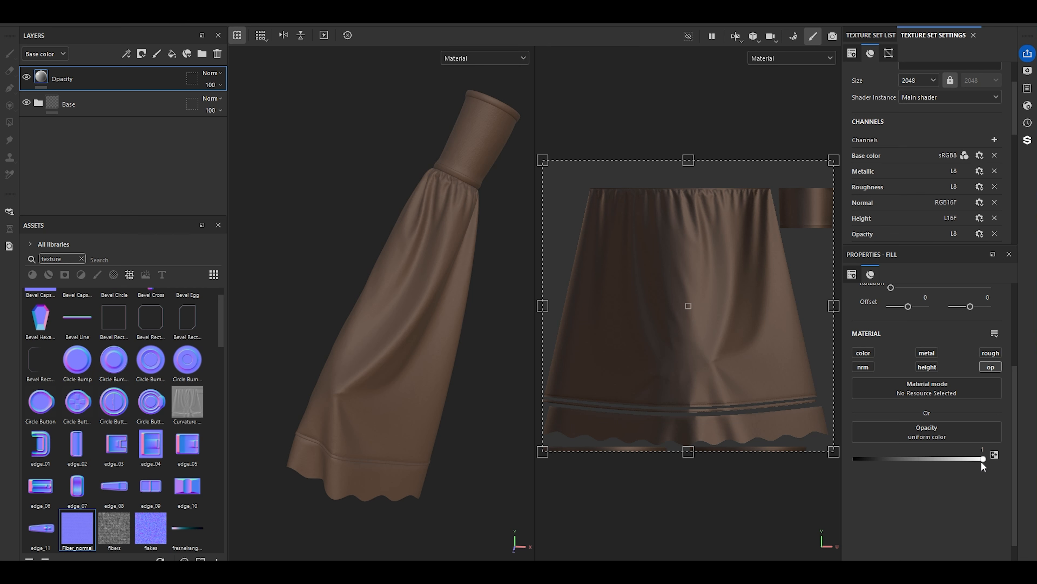
pyautogui.moveTo(983, 461)
pyautogui.mouseDown()
pyautogui.moveTo(896, 459)
pyautogui.moveTo(983, 458)
pyautogui.mouseUp()
# - Import Opacity_Map.tga as an alpha into project '01'
pyautogui.moveTo(118, 405); pyautogui.dragTo(130, 412)
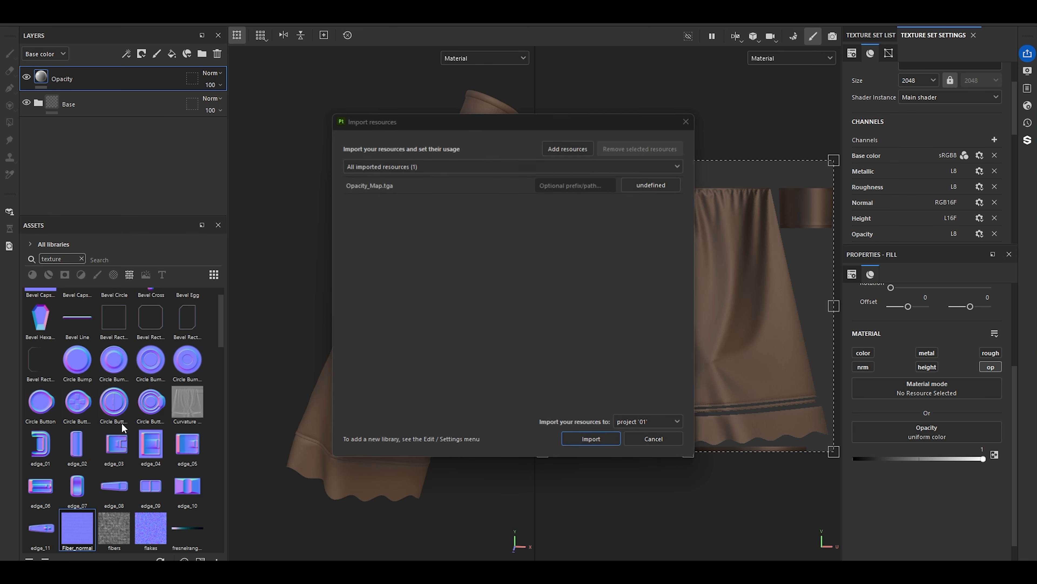
pyautogui.click(639, 192)
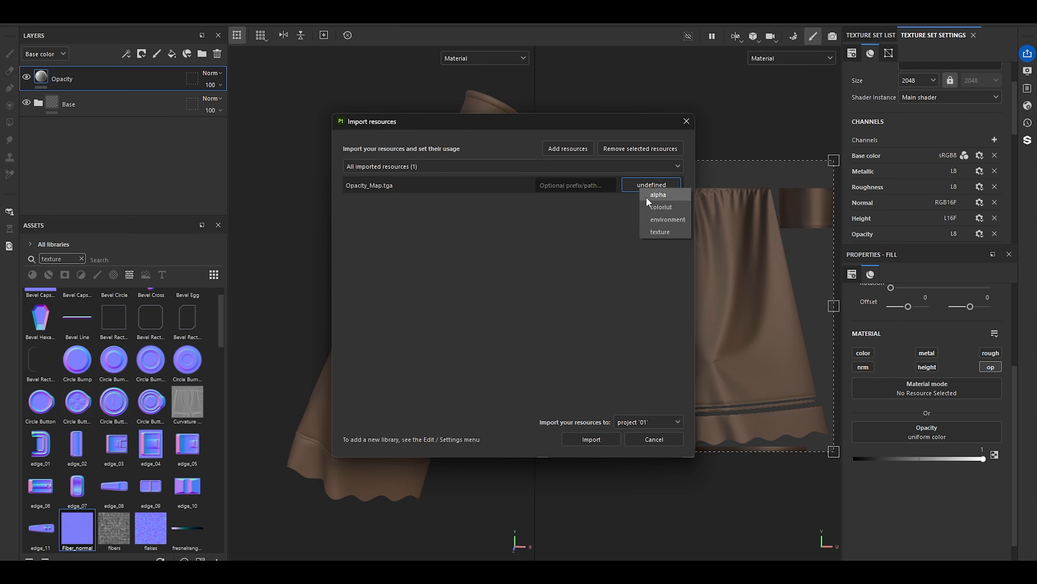
pyautogui.click(649, 199)
pyautogui.click(628, 423)
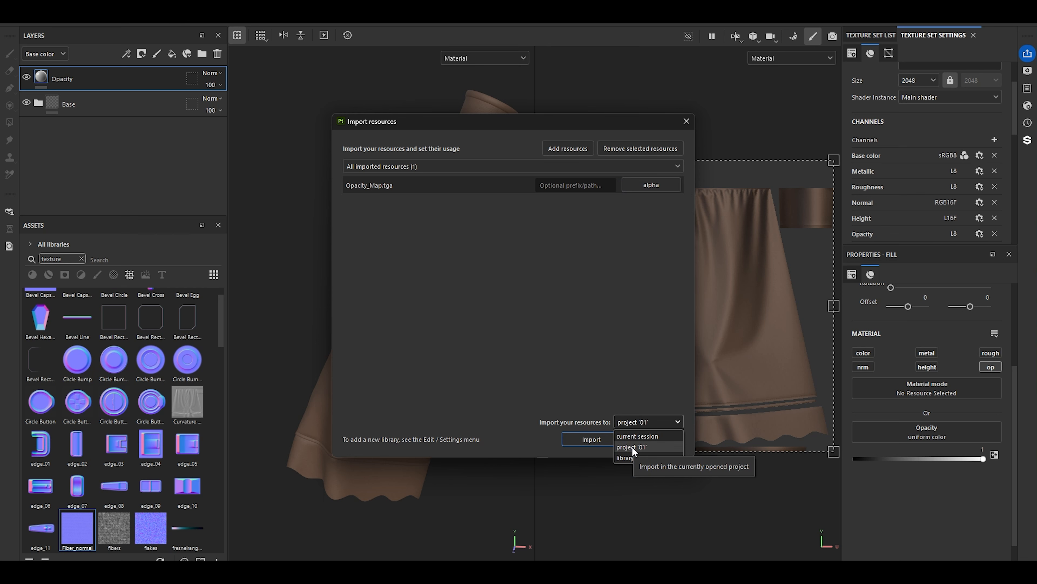
pyautogui.click(633, 447)
pyautogui.click(608, 391)
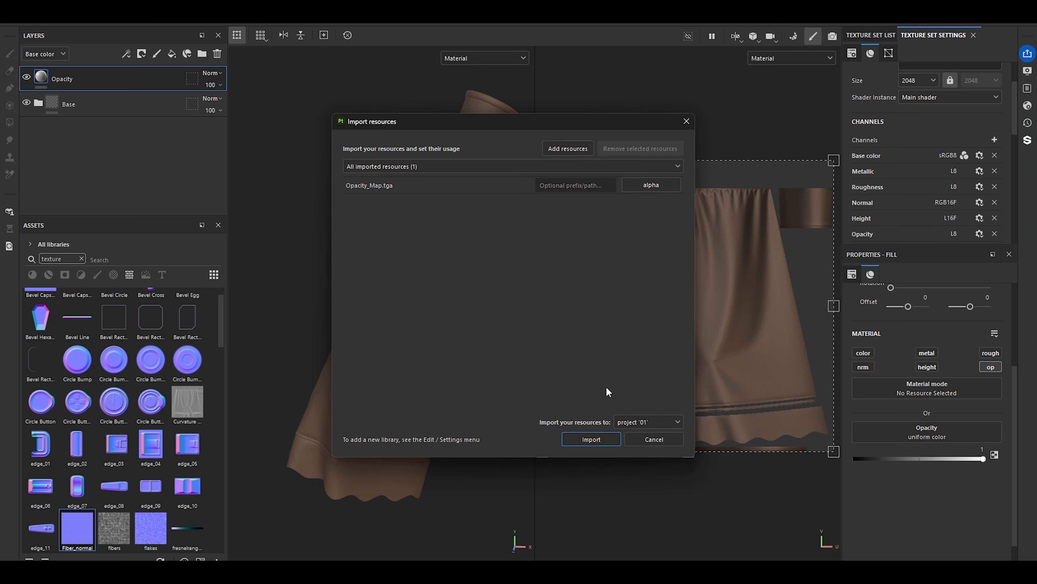
pyautogui.click(612, 440)
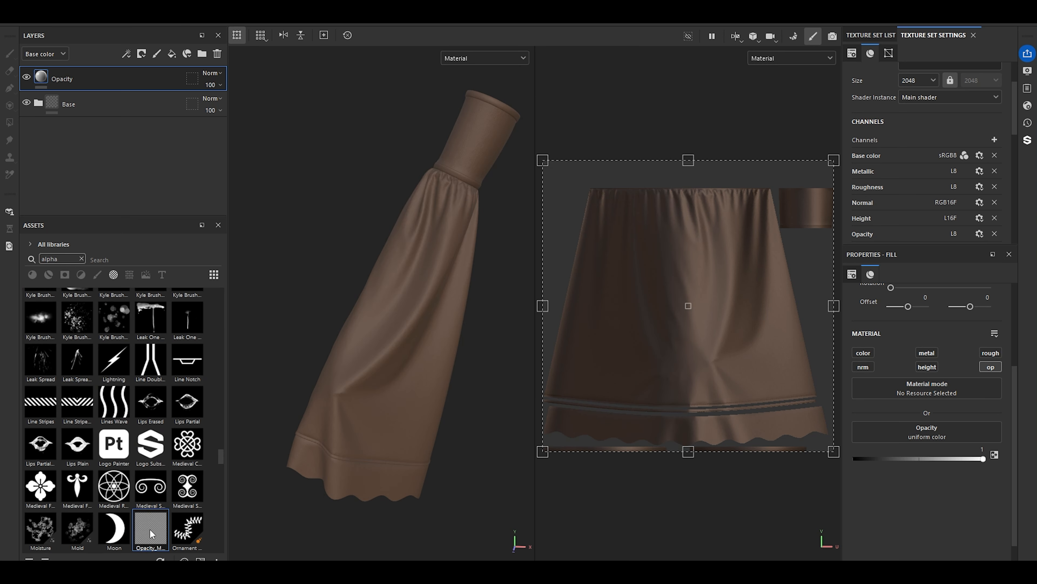
# - Assign Opacity_Map to the Opacity layer's opacity channel and set its tiling to 20
pyautogui.moveTo(147, 527)
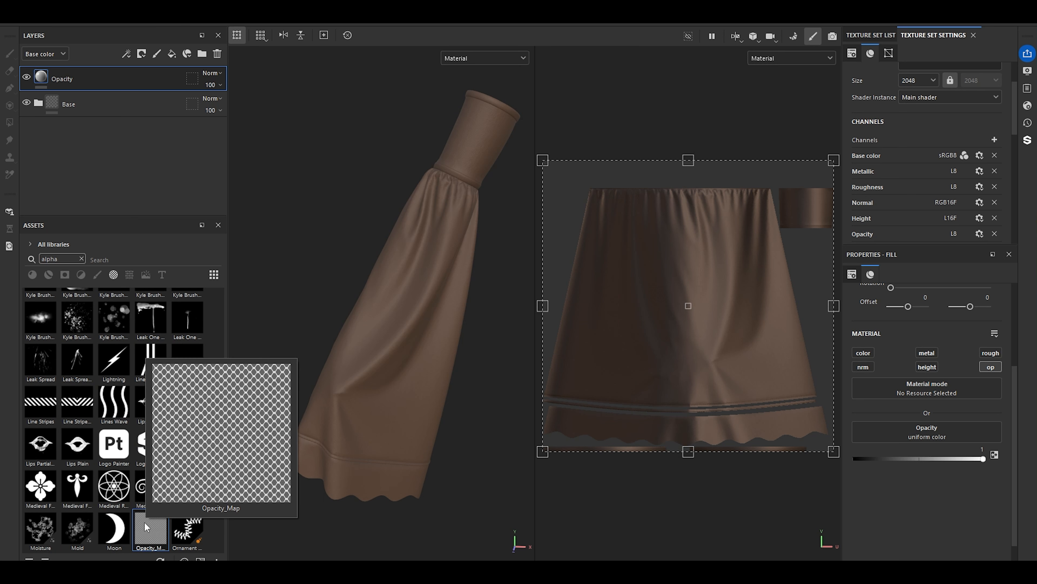
pyautogui.moveTo(144, 523); pyautogui.dragTo(924, 429)
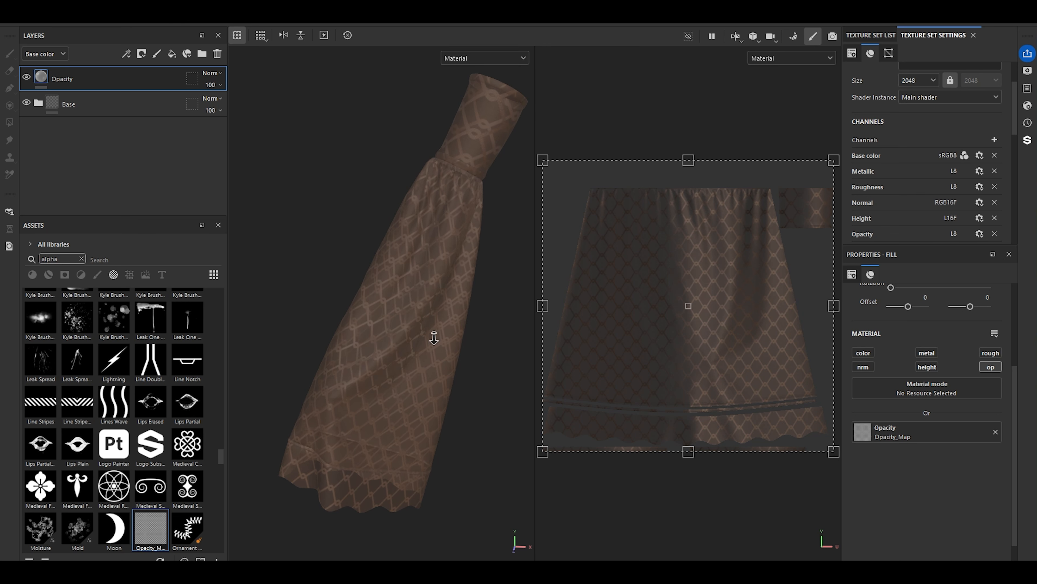
pyautogui.scroll(5, 426, 331)
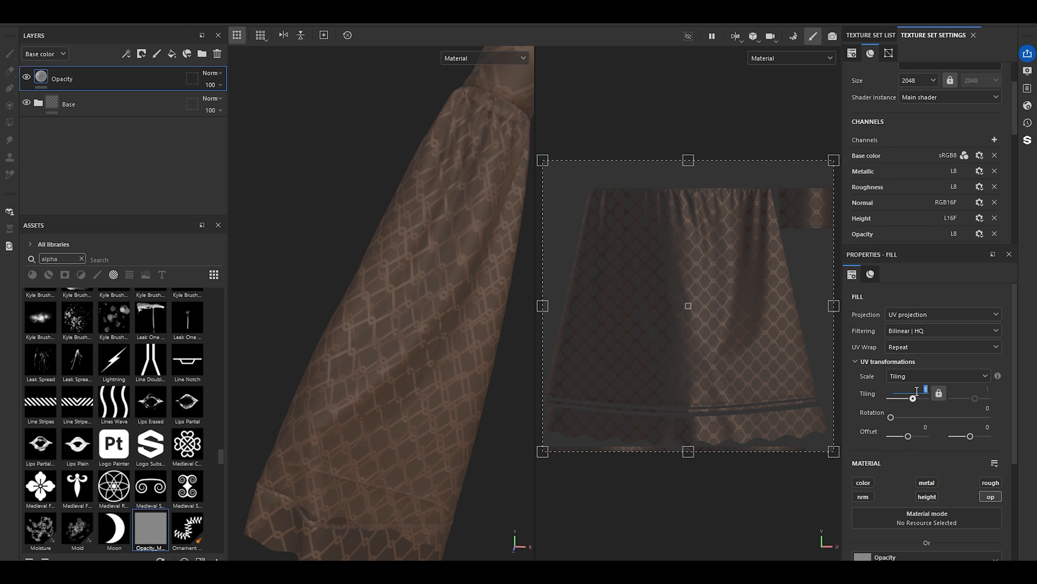
pyautogui.write('20')
pyautogui.press('Return')
pyautogui.scroll(-5, 318, 364)
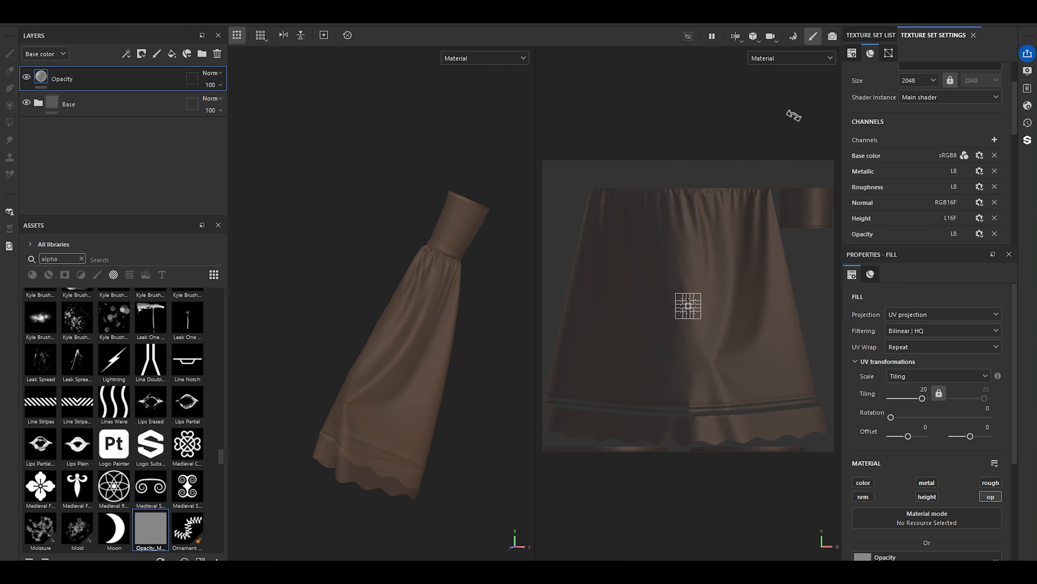
# - Render the sleeve in Iray and frame it closely to examine the fabric's transparency
pyautogui.click(833, 40)
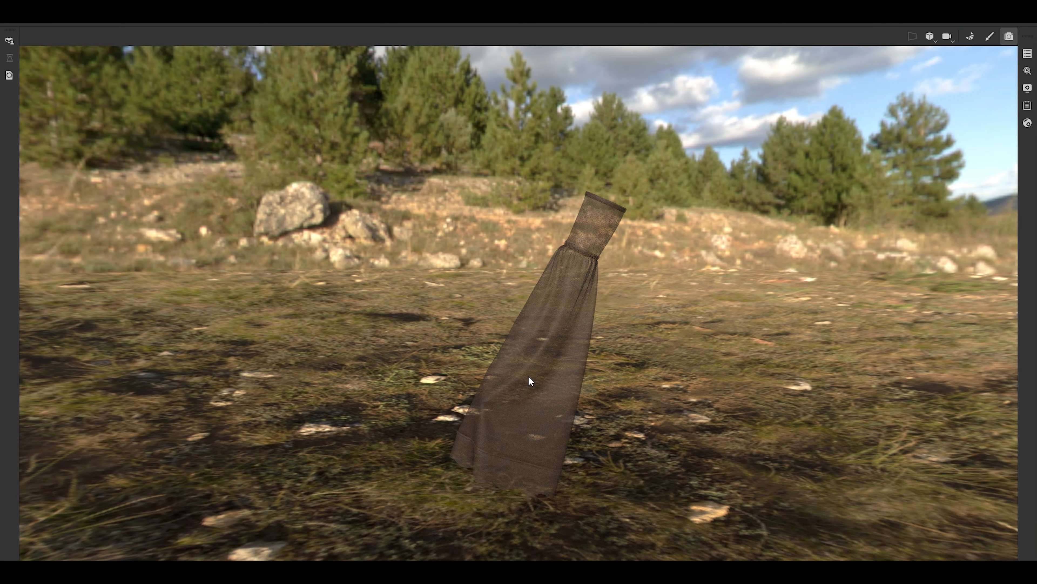
pyautogui.keyDown('alt'); pyautogui.moveTo(529, 378); pyautogui.dragTo(711, 463, button='right'); pyautogui.keyUp('alt')
pyautogui.keyDown('alt'); pyautogui.moveTo(624, 421); pyautogui.dragTo(624, 369, button='middle'); pyautogui.keyUp('alt')
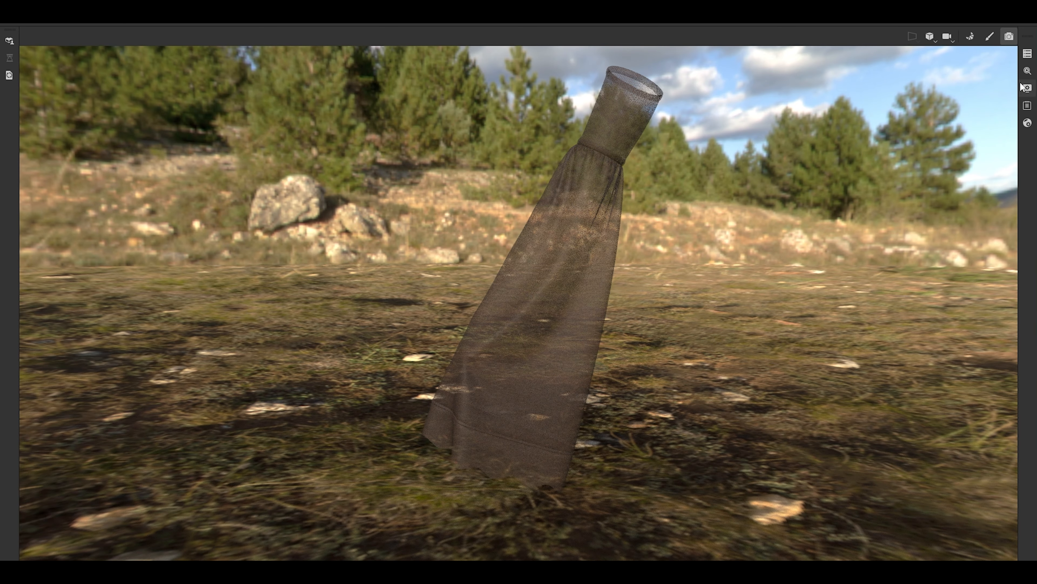
# - Enable the dome's clear color for the render background, inspect the sleeve and return to painting mode
pyautogui.click(1025, 75)
pyautogui.click(1028, 88)
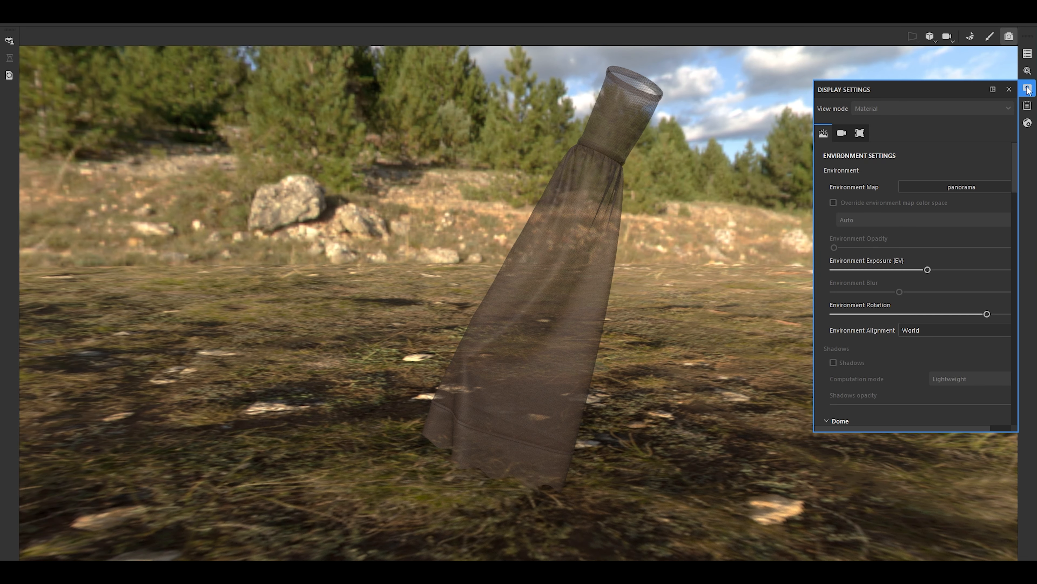
pyautogui.scroll(-4, 874, 372)
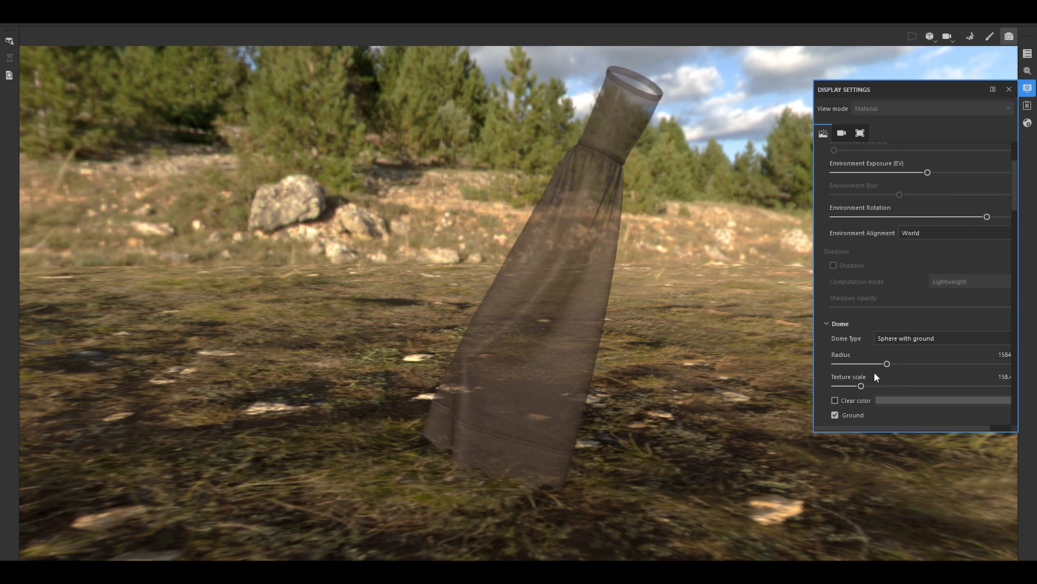
pyautogui.click(835, 336)
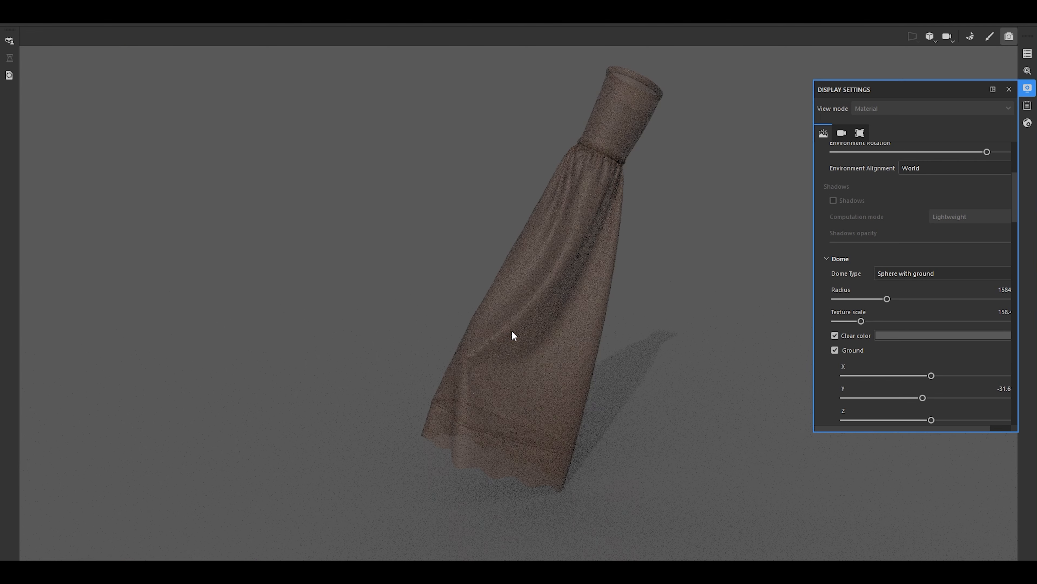
pyautogui.scroll(1, 528, 338)
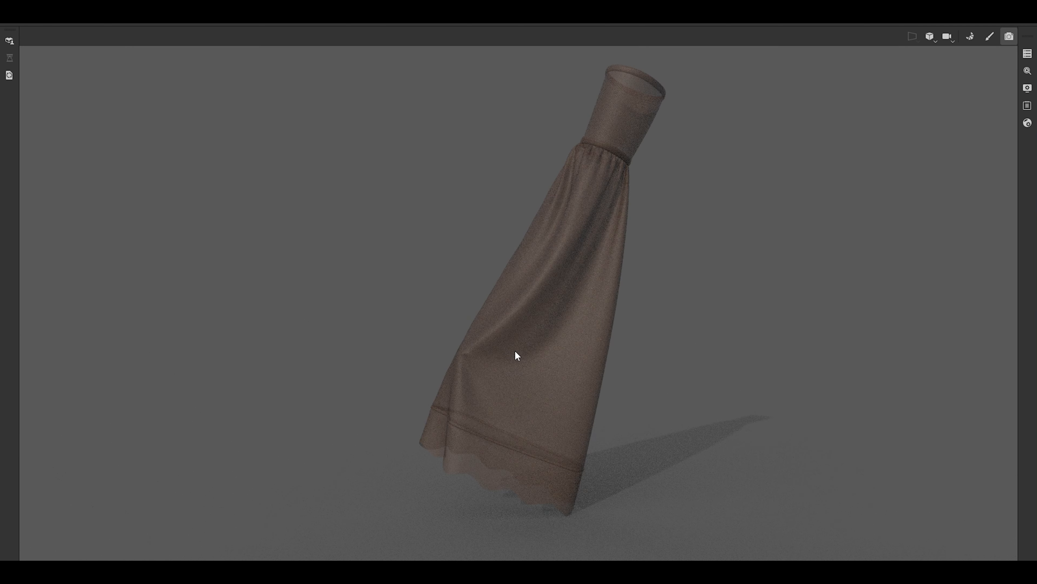
pyautogui.click(990, 37)
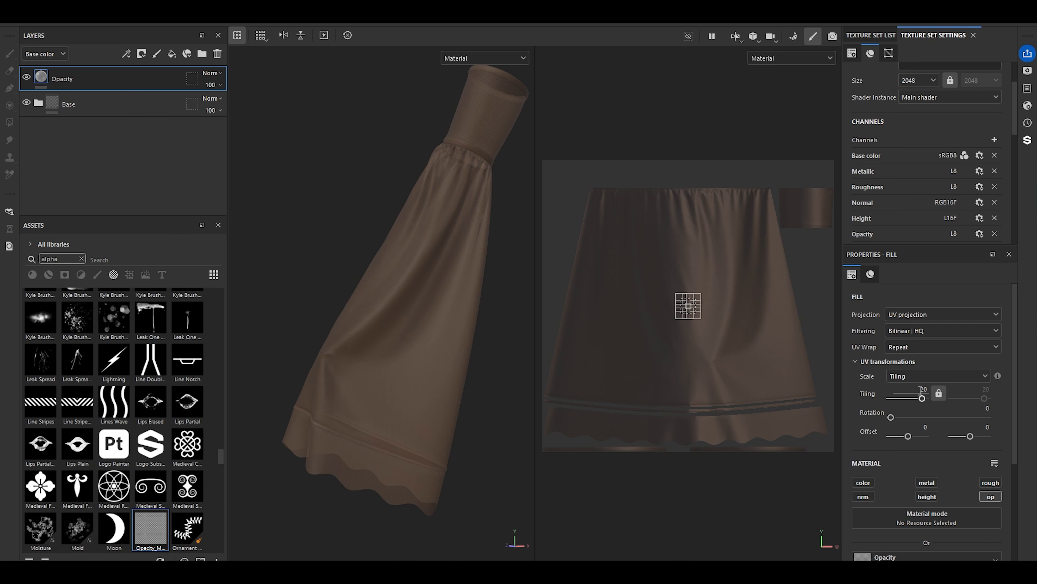
# - Add a black mask to the Opacity layer
pyautogui.scroll(-3, 379, 355)
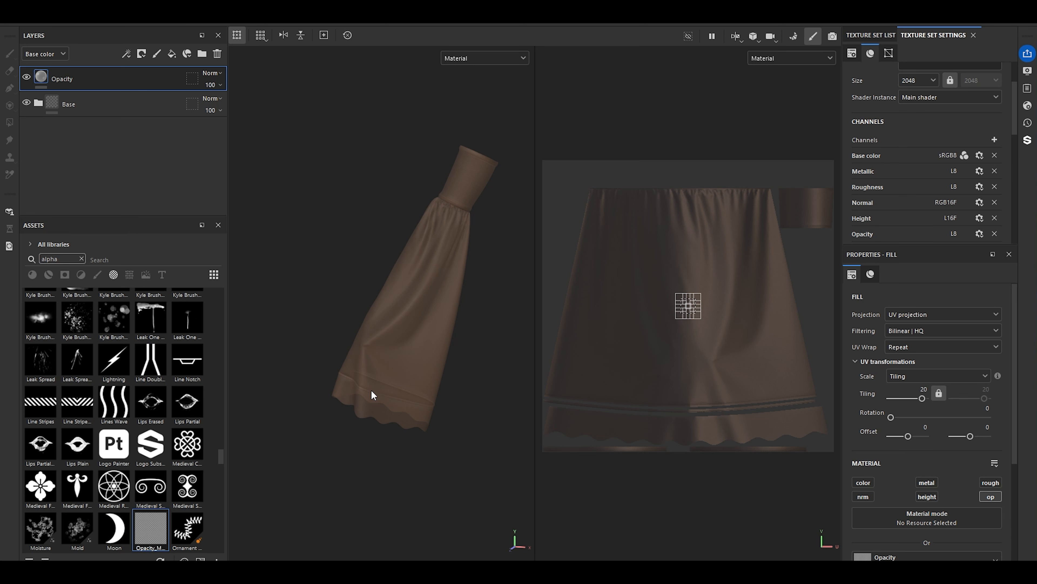
pyautogui.scroll(5, 369, 392)
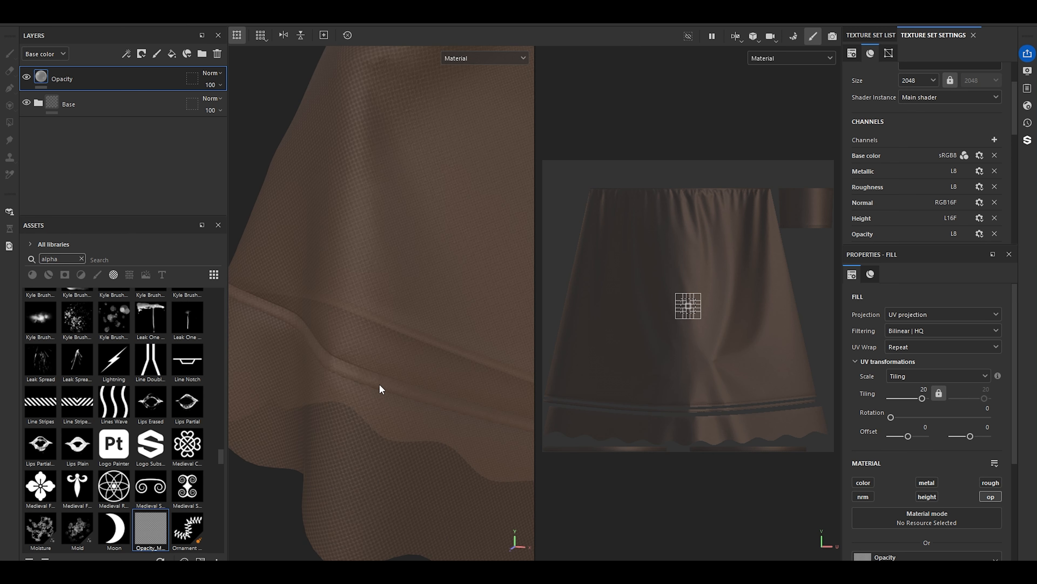
pyautogui.scroll(-5, 380, 389)
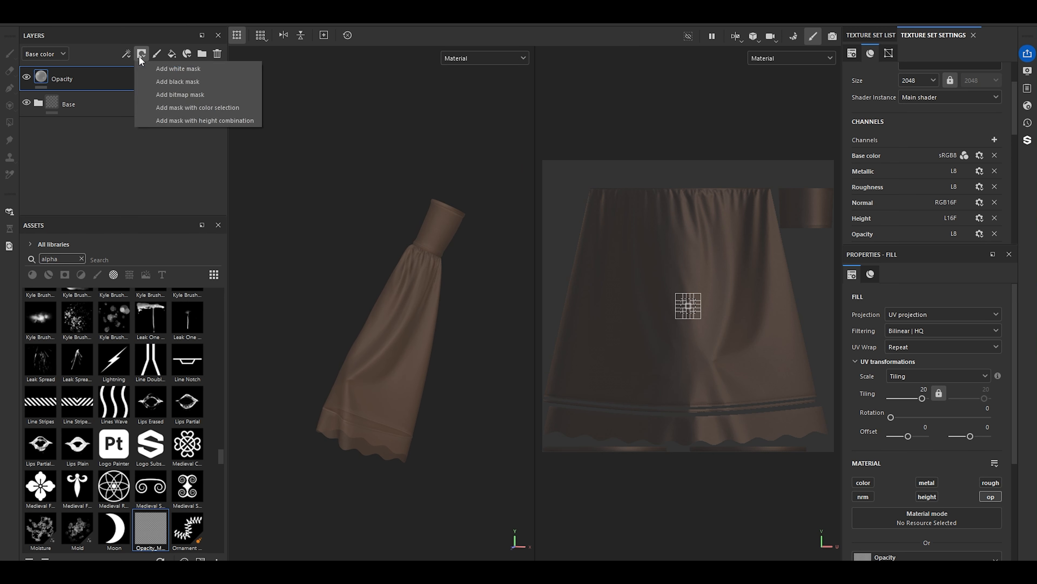
pyautogui.click(169, 82)
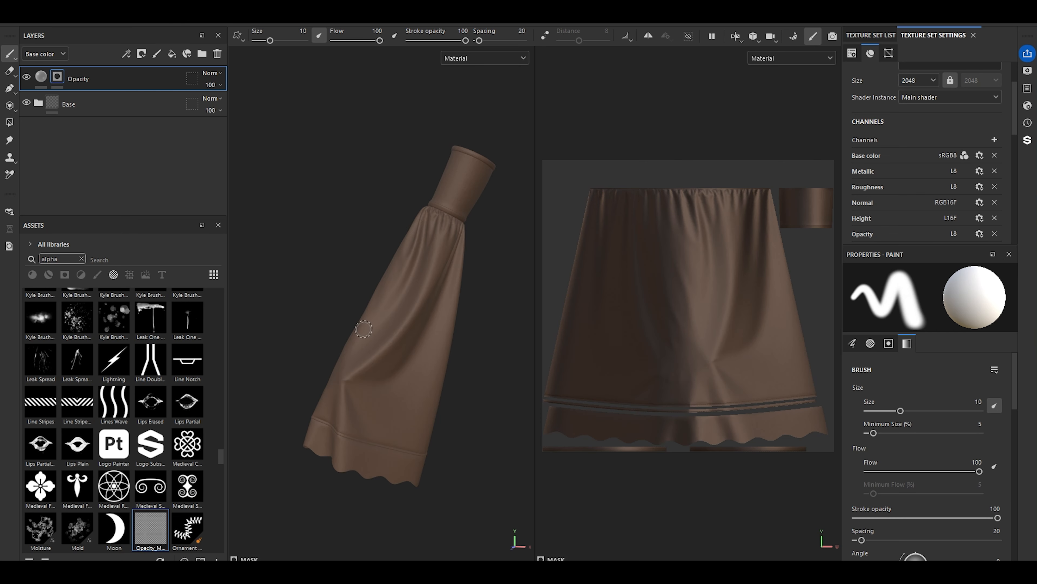
# - Reveal the main sleeve panel's UV island in the Opacity layer's mask with a white polygon fill in UV chunk mode
pyautogui.moveTo(41, 81)
pyautogui.click(8, 127)
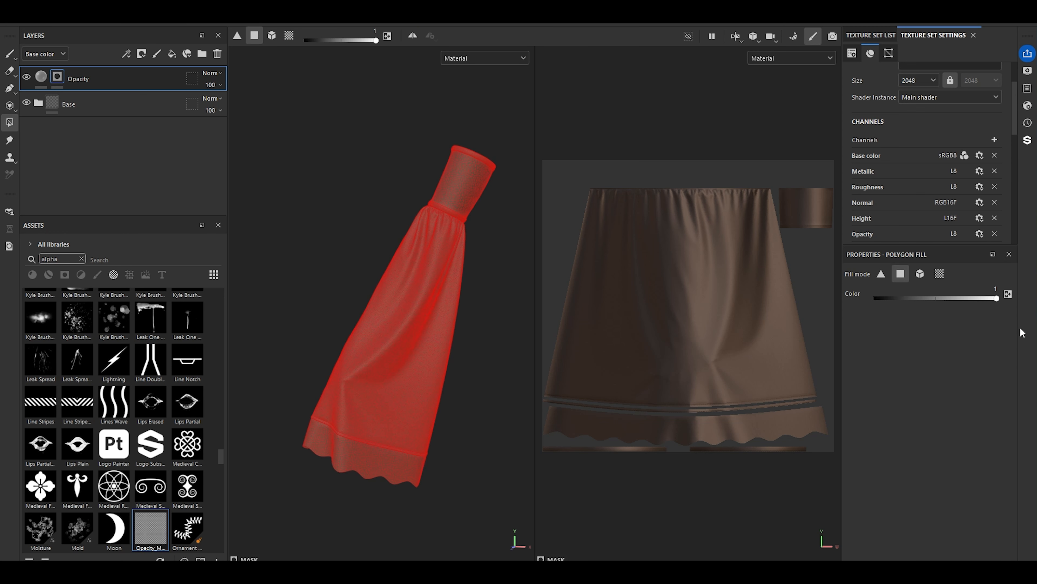
pyautogui.click(941, 275)
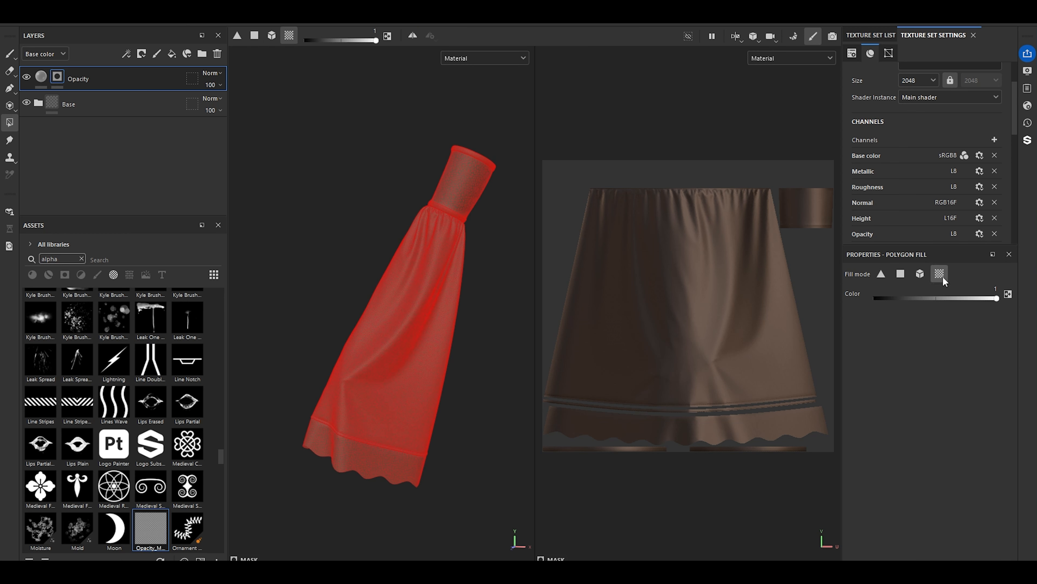
pyautogui.click(653, 367)
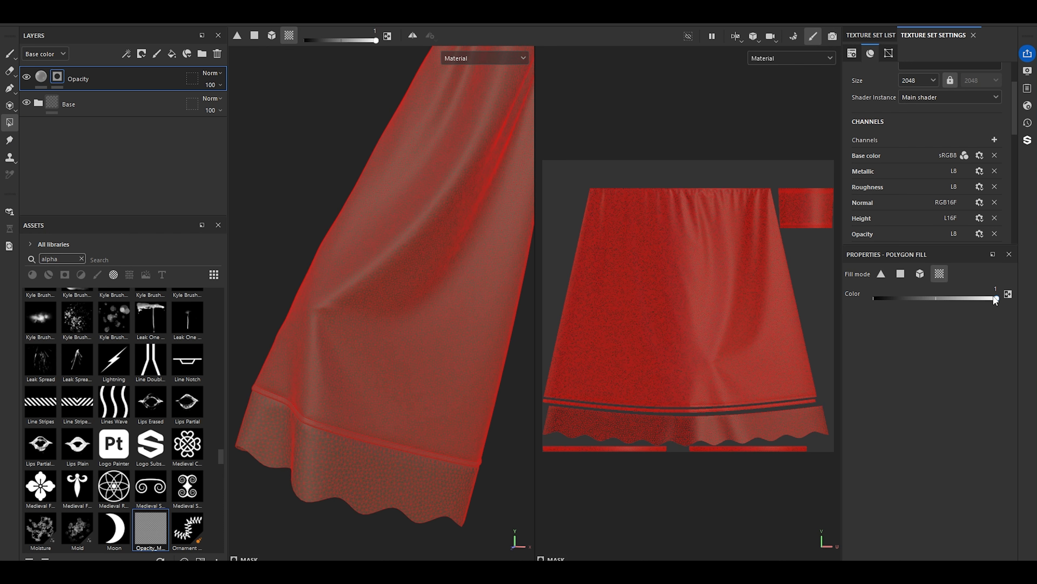
pyautogui.keyDown('alt'); pyautogui.moveTo(413, 384); pyautogui.dragTo(421, 371, button='middle'); pyautogui.keyUp('alt')
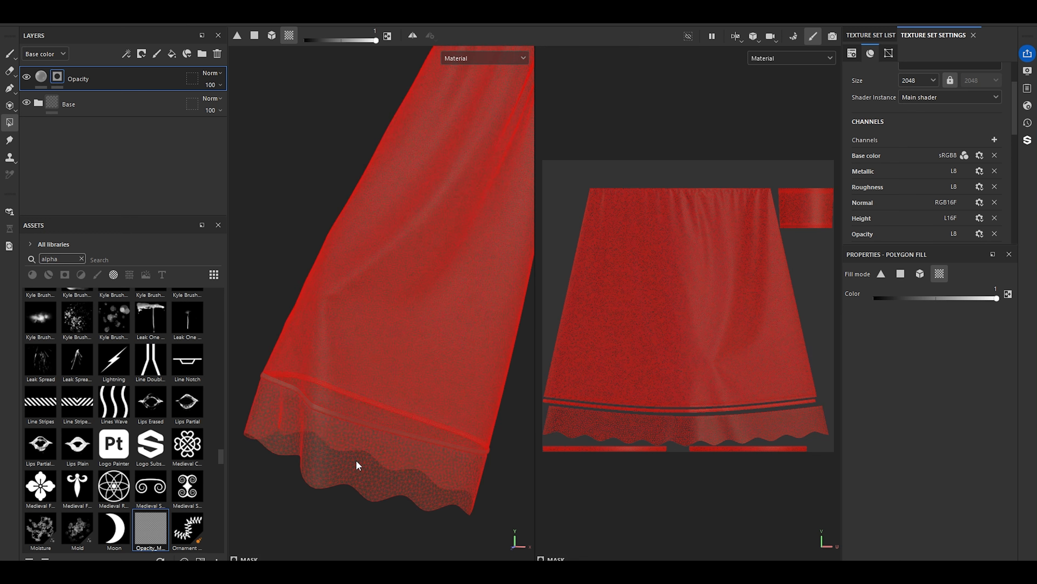
pyautogui.click(10, 54)
pyautogui.scroll(-5, 379, 271)
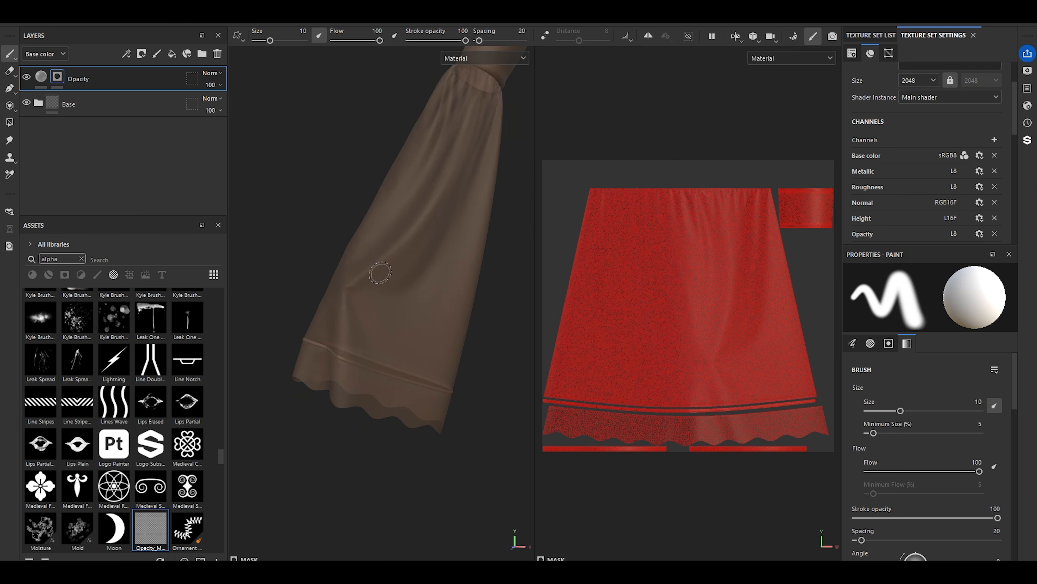
# - Render the sleeve in Iray to examine the masked transparency, and return to painting mode
pyautogui.keyDown('alt'); pyautogui.moveTo(388, 255); pyautogui.dragTo(326, 340, button='middle'); pyautogui.keyUp('alt')
pyautogui.scroll(2, 342, 323)
pyautogui.moveTo(367, 320)
pyautogui.keyDown('alt'); pyautogui.mouseDown()
pyautogui.moveTo(298, 324)
pyautogui.moveTo(399, 331)
pyautogui.moveTo(468, 278)
pyautogui.moveTo(382, 347)
pyautogui.mouseUp(); pyautogui.keyUp('alt')
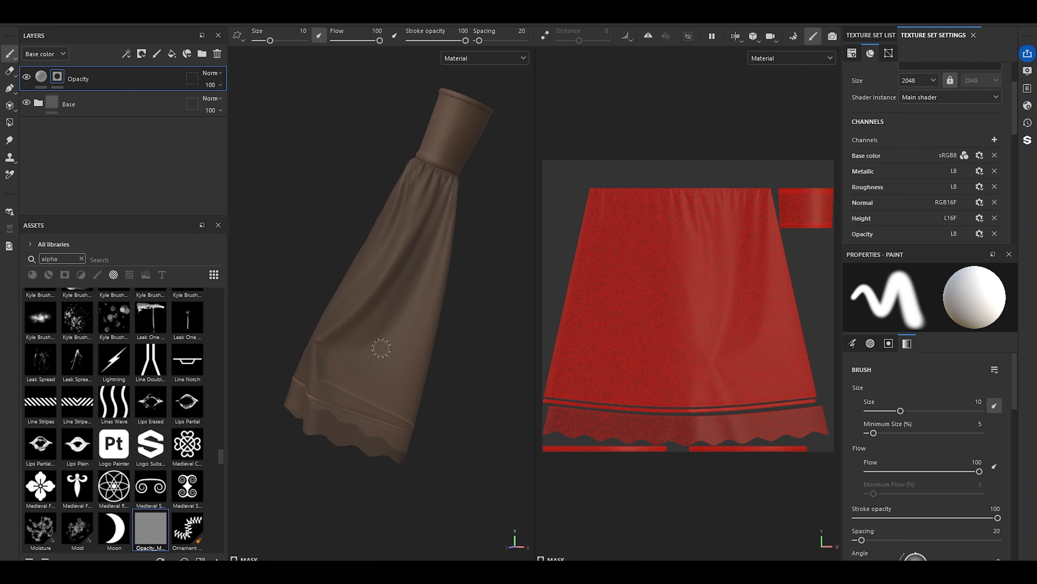
pyautogui.click(833, 36)
pyautogui.keyDown('alt'); pyautogui.moveTo(549, 345); pyautogui.dragTo(596, 389, button='right'); pyautogui.keyUp('alt')
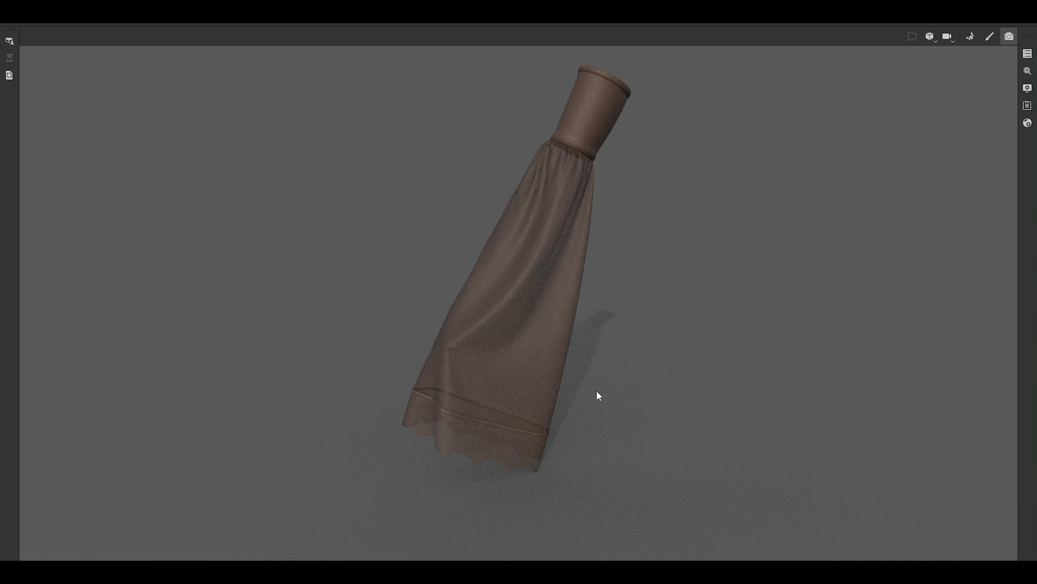
pyautogui.click(989, 36)
pyautogui.scroll(-2, 339, 300)
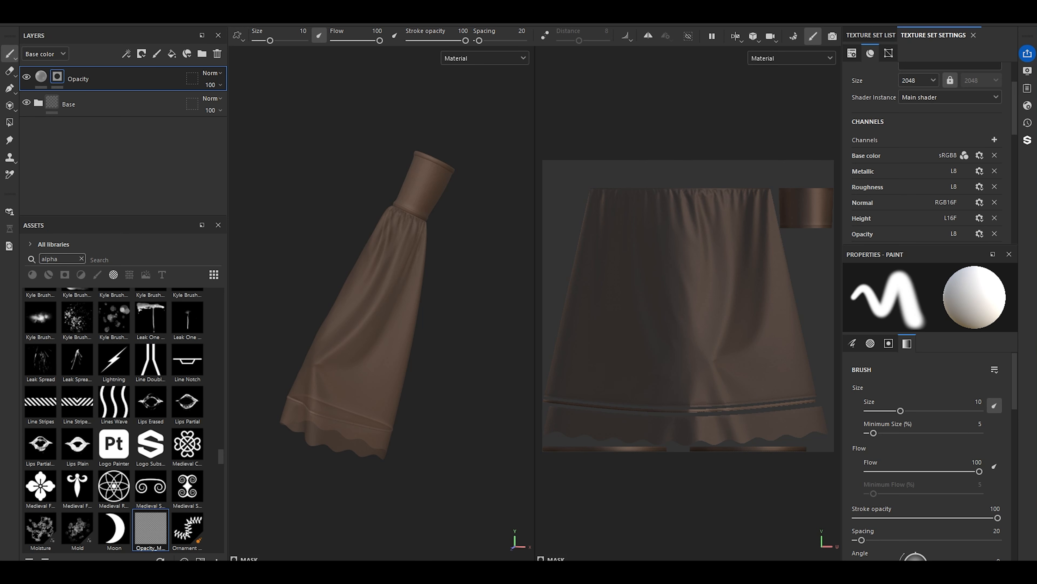
# - Import Alpha_01.tga and Alpha_02.tga as alphas into project '01'
pyautogui.moveTo(135, 311); pyautogui.dragTo(122, 344)
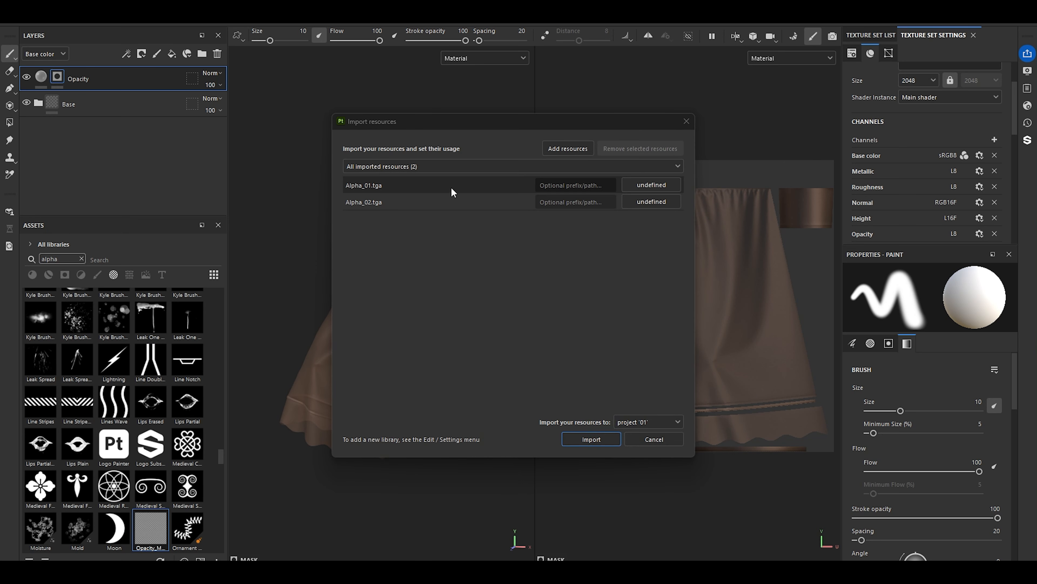
pyautogui.click(651, 185)
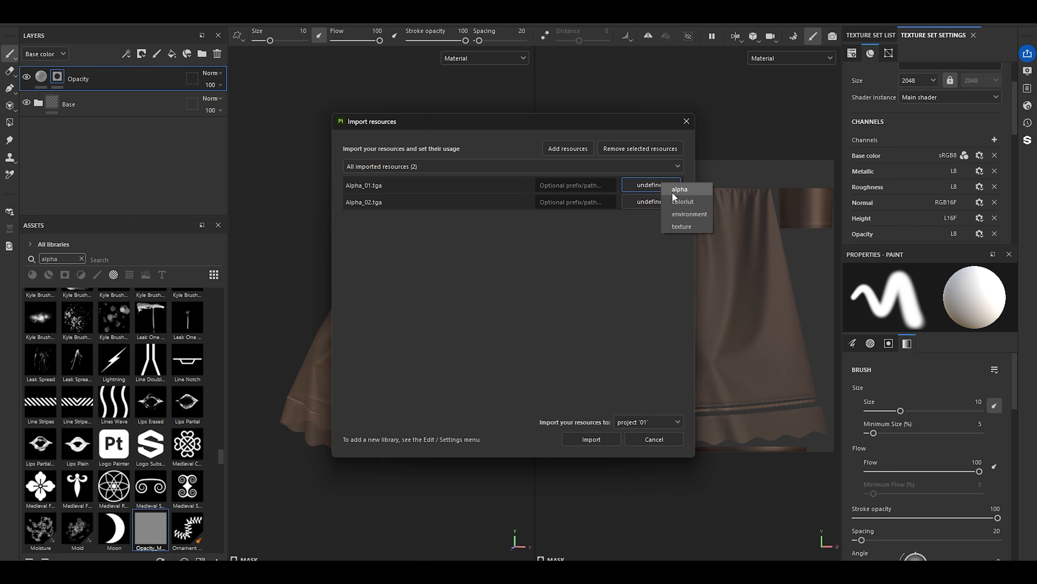
pyautogui.click(672, 193)
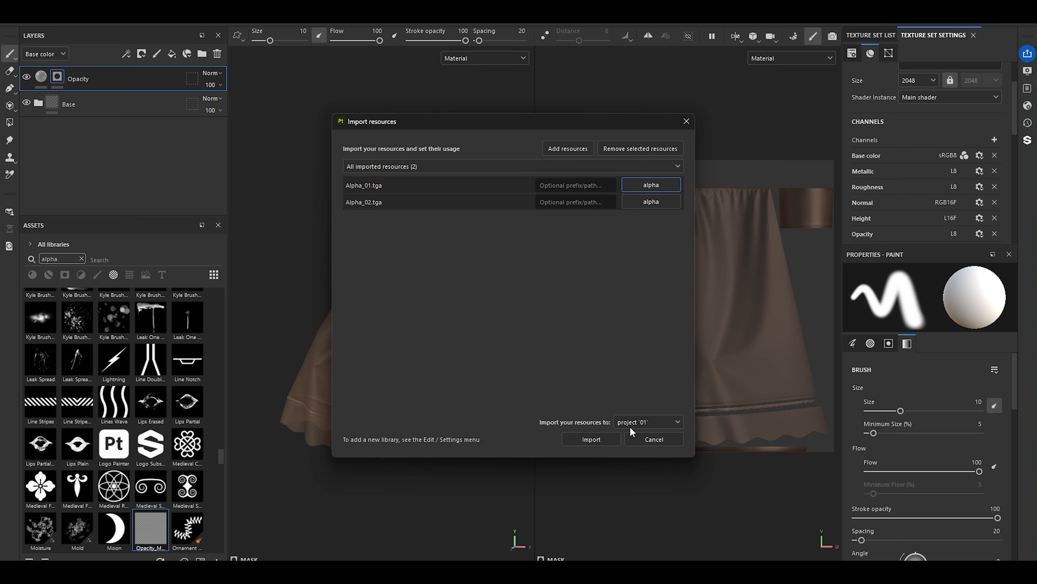
pyautogui.click(592, 441)
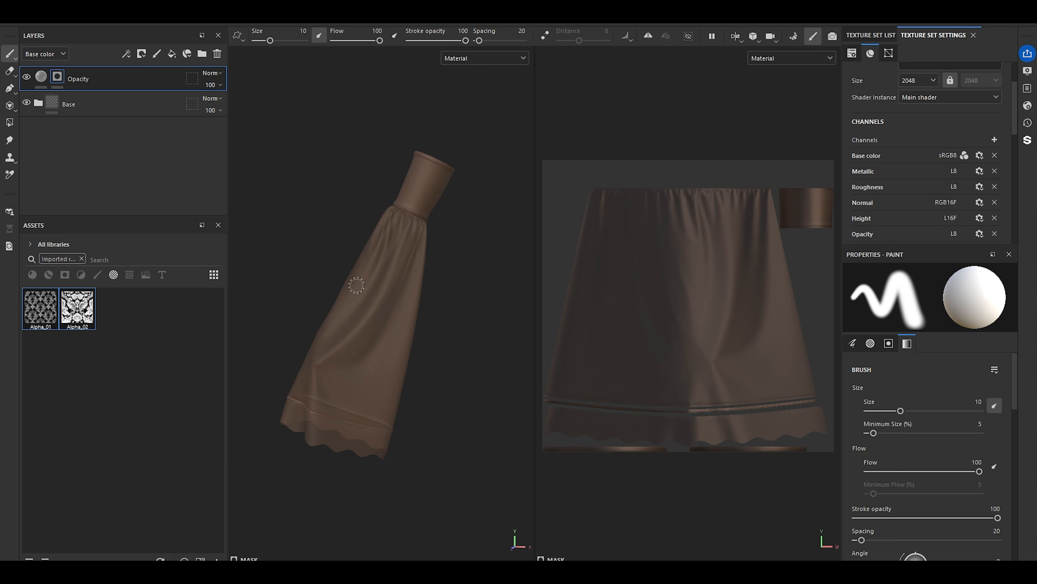
# - Add a fill layer above the Opacity layer and rename it Design_01
pyautogui.moveTo(80, 315)
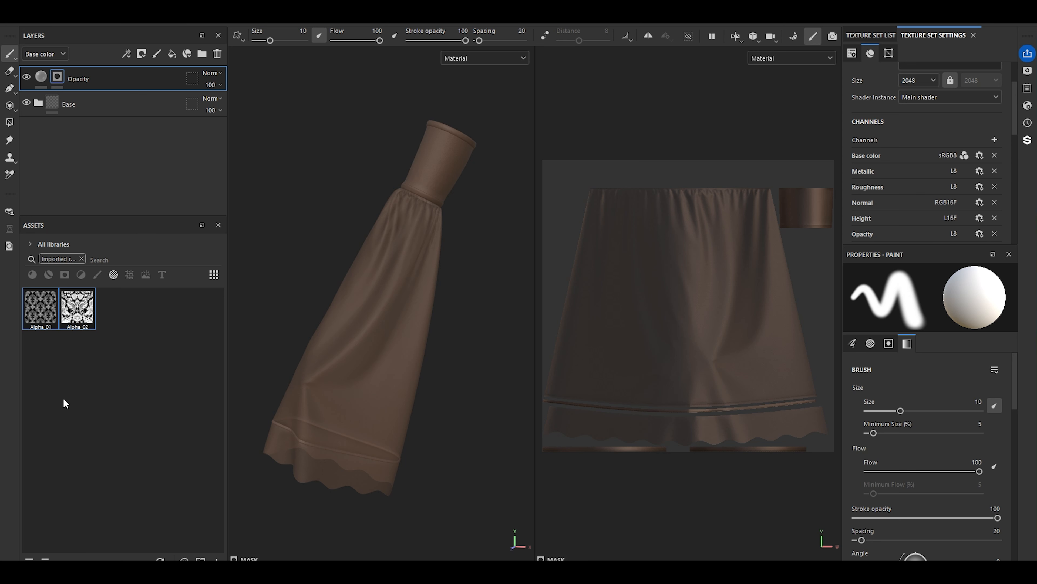
pyautogui.click(77, 320)
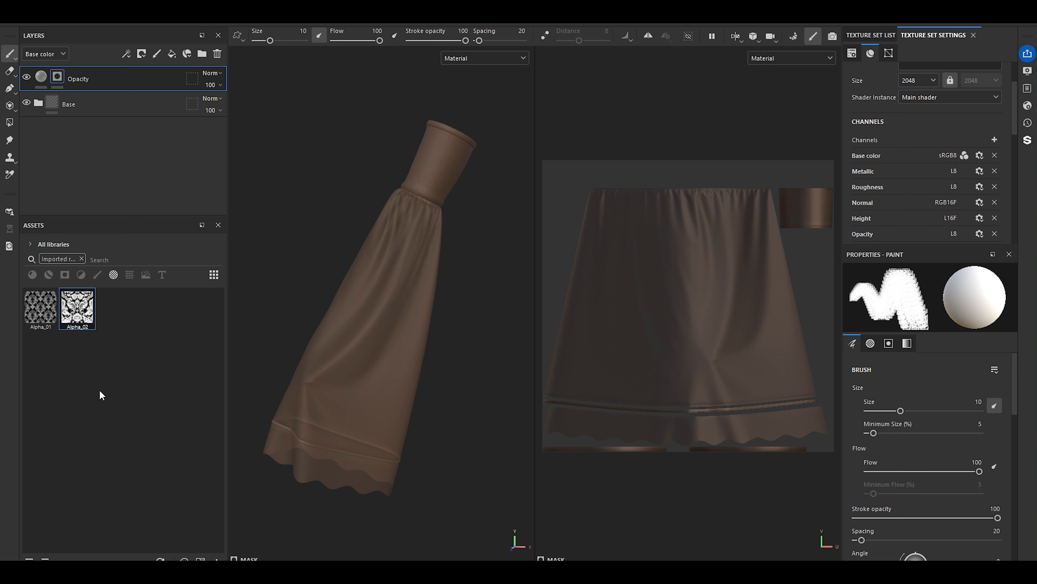
pyautogui.scroll(5, 417, 336)
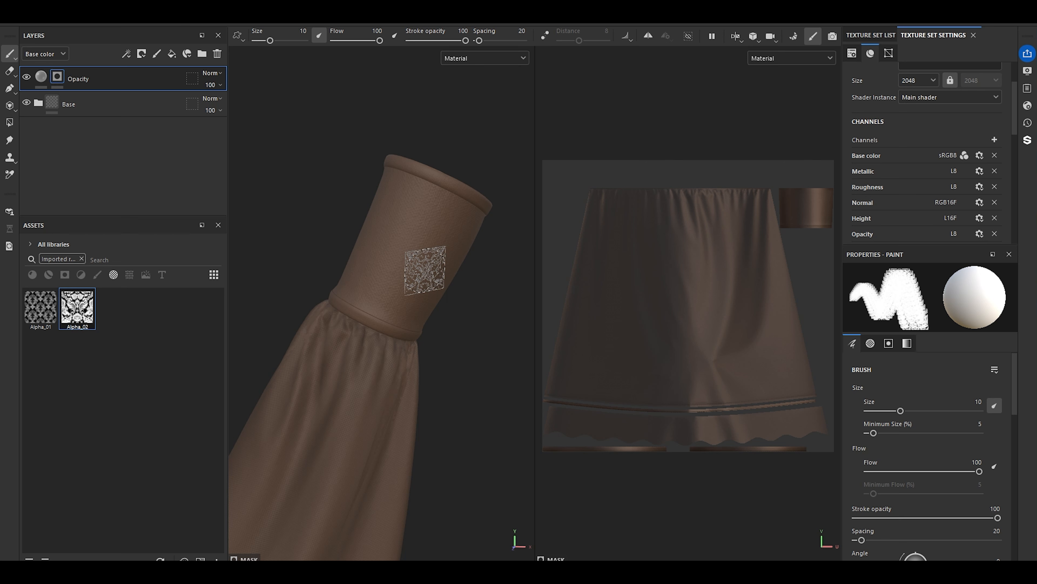
pyautogui.click(172, 53)
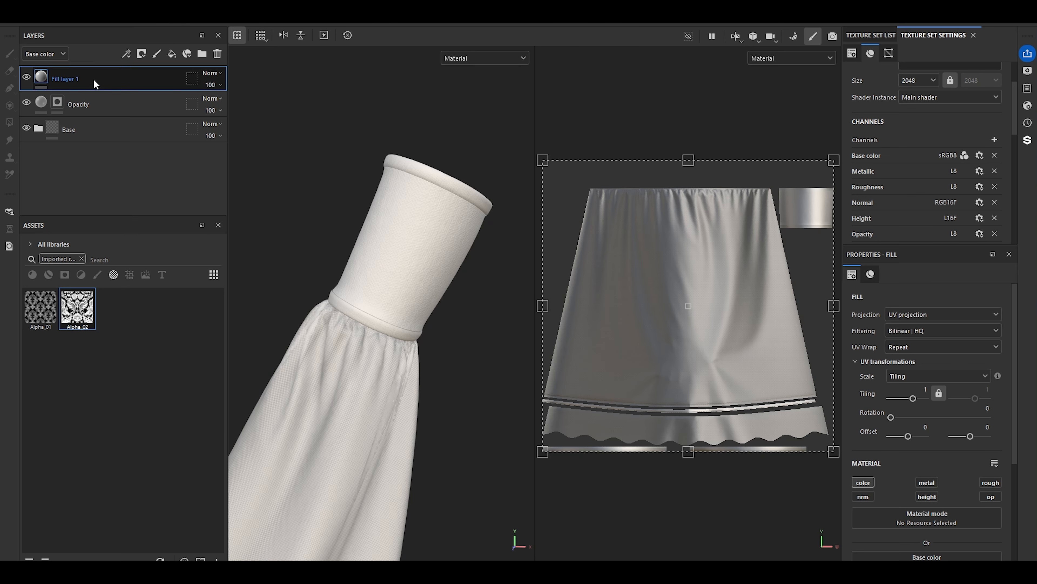
pyautogui.doubleClick(77, 78)
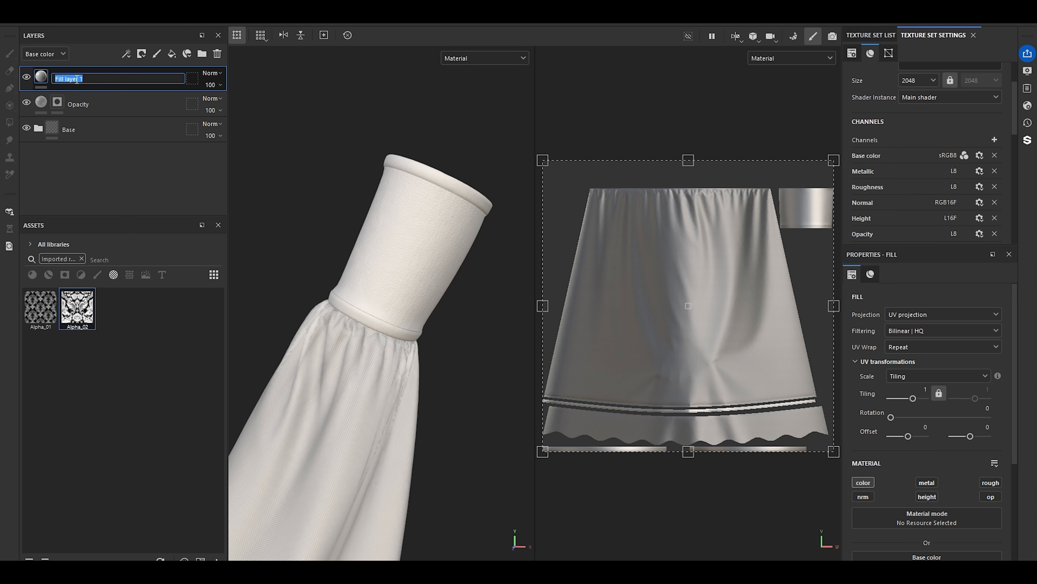
pyautogui.write('Design_01')
pyautogui.press('Return')
# - Enable the metallic, roughness and height channels on the Design_01 layer alongside its color channel
pyautogui.scroll(-2, 903, 506)
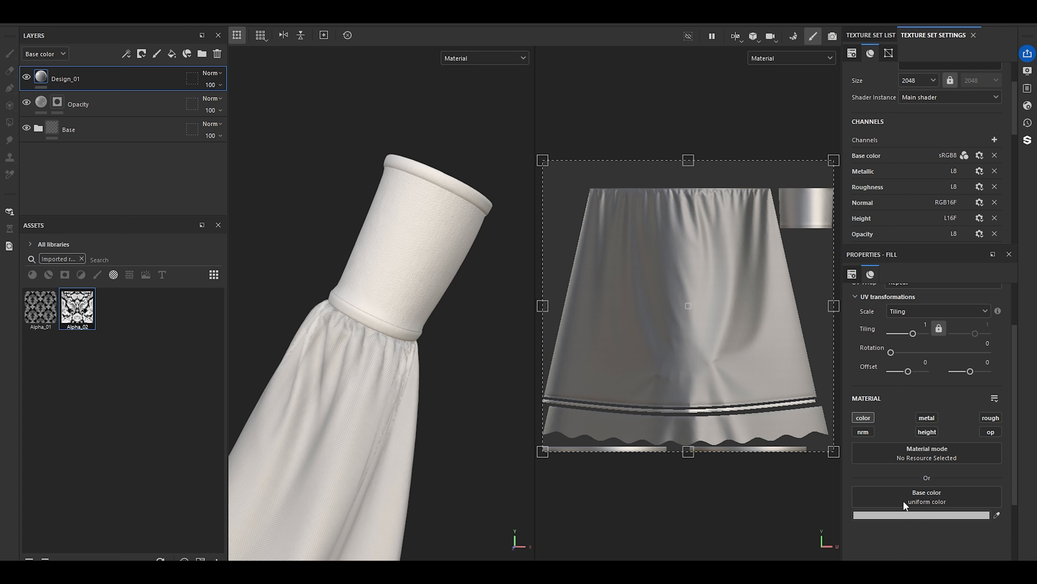
pyautogui.click(926, 417)
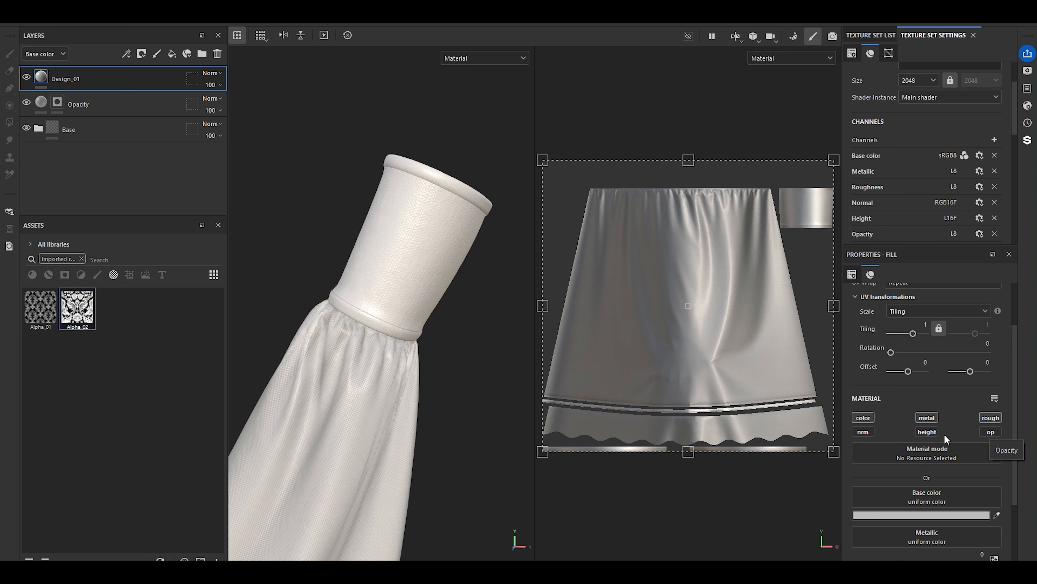
pyautogui.click(933, 435)
pyautogui.scroll(-2, 932, 435)
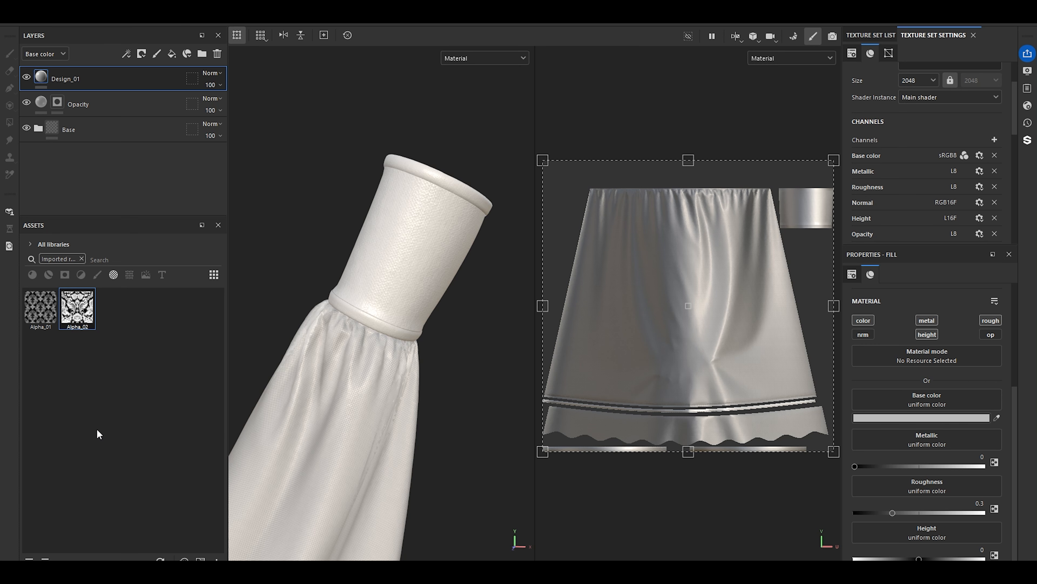
# - Set the Design_01 layer's base color to a very dark brown
pyautogui.scroll(2, 367, 263)
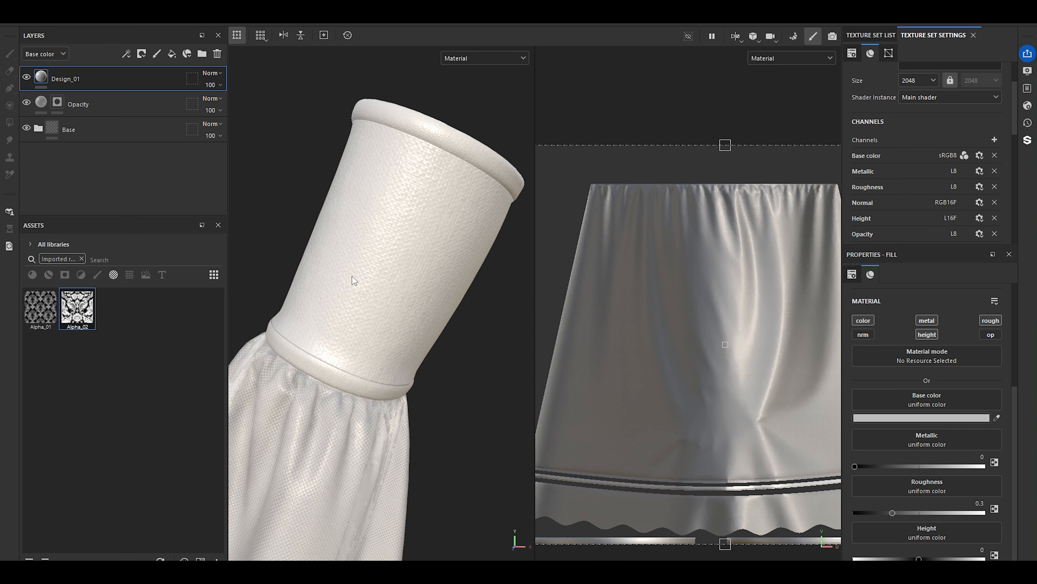
pyautogui.scroll(-2, 387, 274)
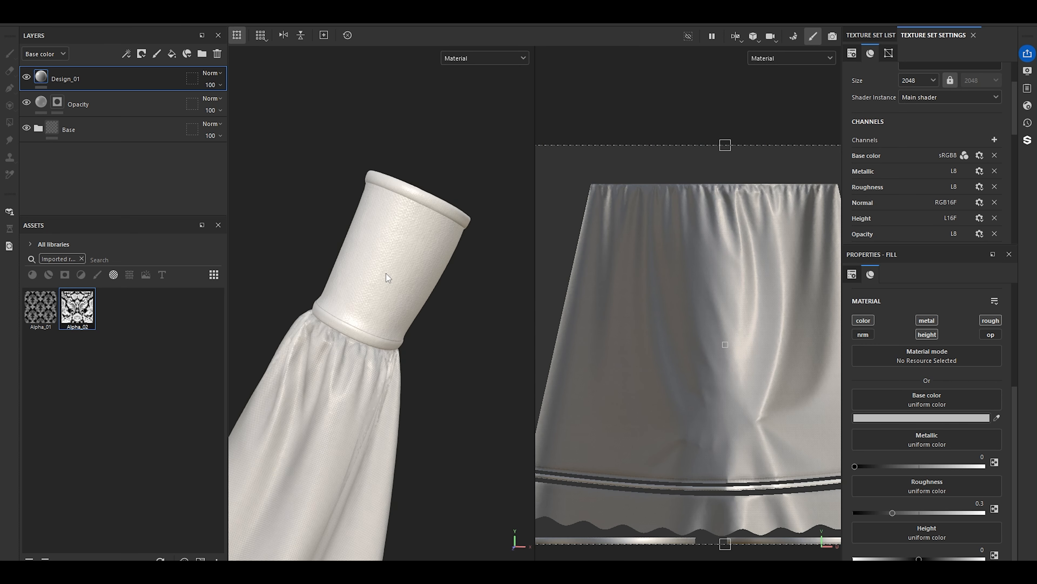
pyautogui.click(956, 418)
pyautogui.moveTo(841, 358); pyautogui.dragTo(816, 357)
pyautogui.click(909, 418)
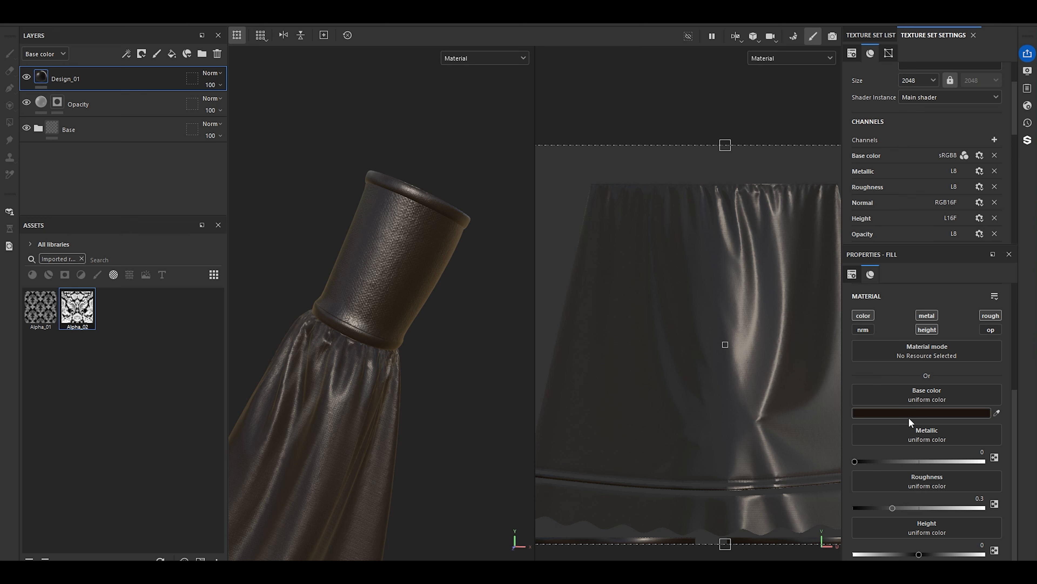
# - Set the Design_01 layer's metallic value to 0.2122, roughness to 0.5673 and height to 0.0857
pyautogui.moveTo(855, 461); pyautogui.dragTo(881, 465)
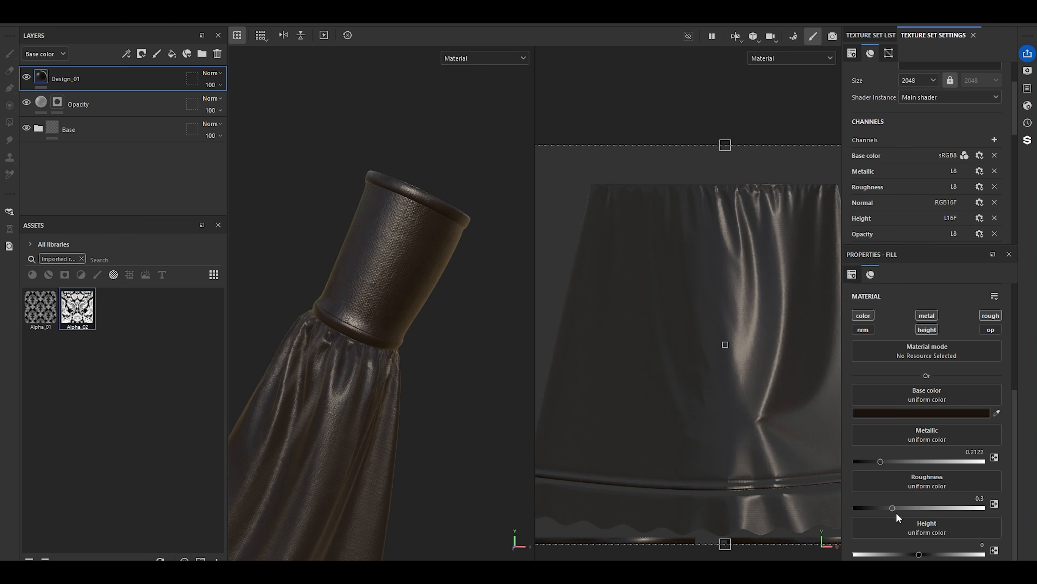
pyautogui.moveTo(893, 508); pyautogui.dragTo(928, 508)
pyautogui.moveTo(920, 554); pyautogui.dragTo(926, 556)
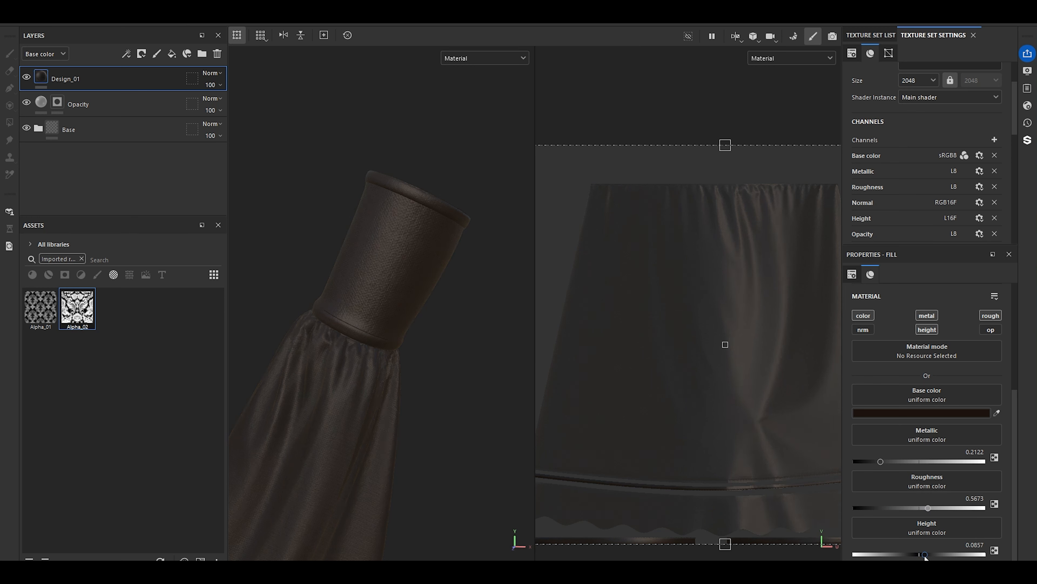
# - Mask the Design_01 layer with the Alpha_02 damask pattern
pyautogui.keyDown('alt'); pyautogui.moveTo(439, 306); pyautogui.dragTo(419, 313); pyautogui.keyUp('alt')
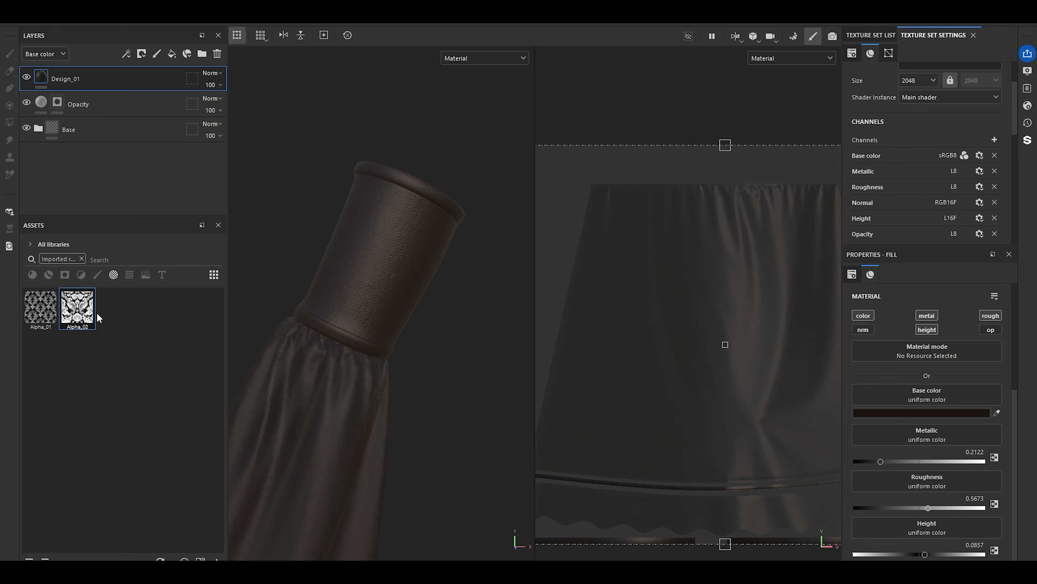
pyautogui.moveTo(81, 319); pyautogui.dragTo(141, 333)
pyautogui.moveTo(40, 311); pyautogui.dragTo(75, 100)
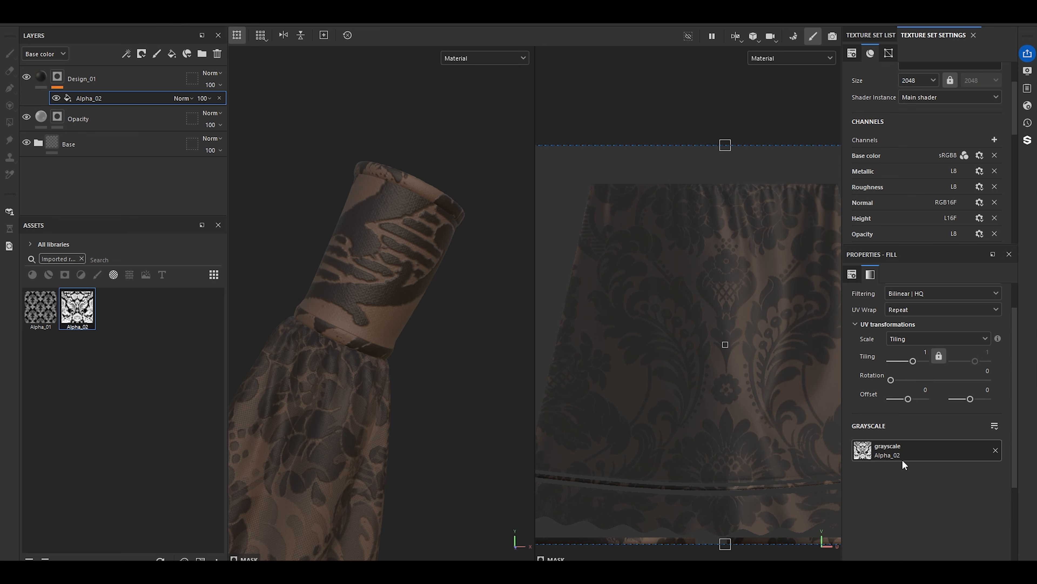
# - Test the Alpha_02 mask's tiling at 10 and 15, and set it to 17
pyautogui.doubleClick(908, 352)
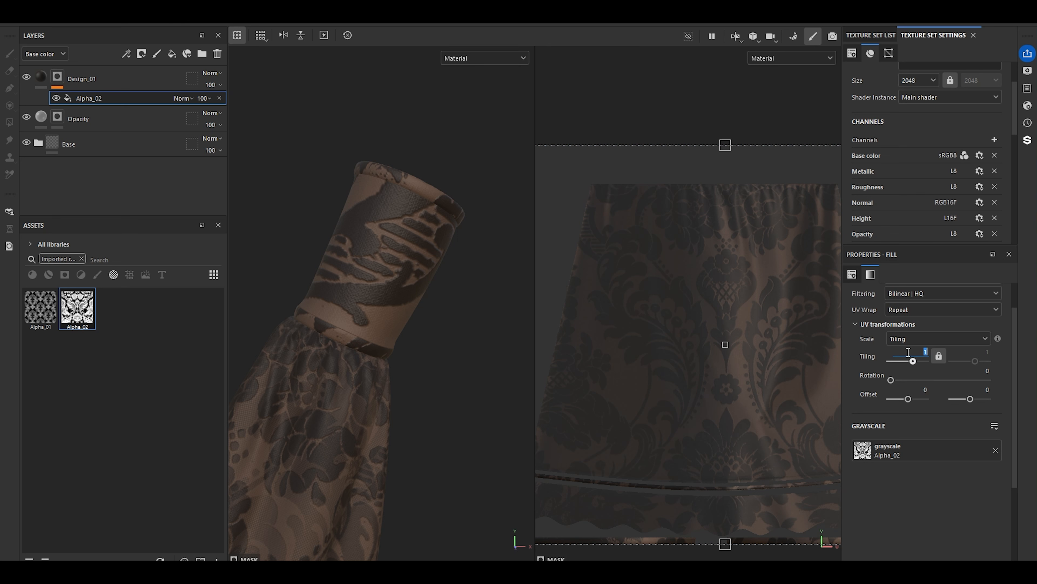
pyautogui.write('10')
pyautogui.press('Return')
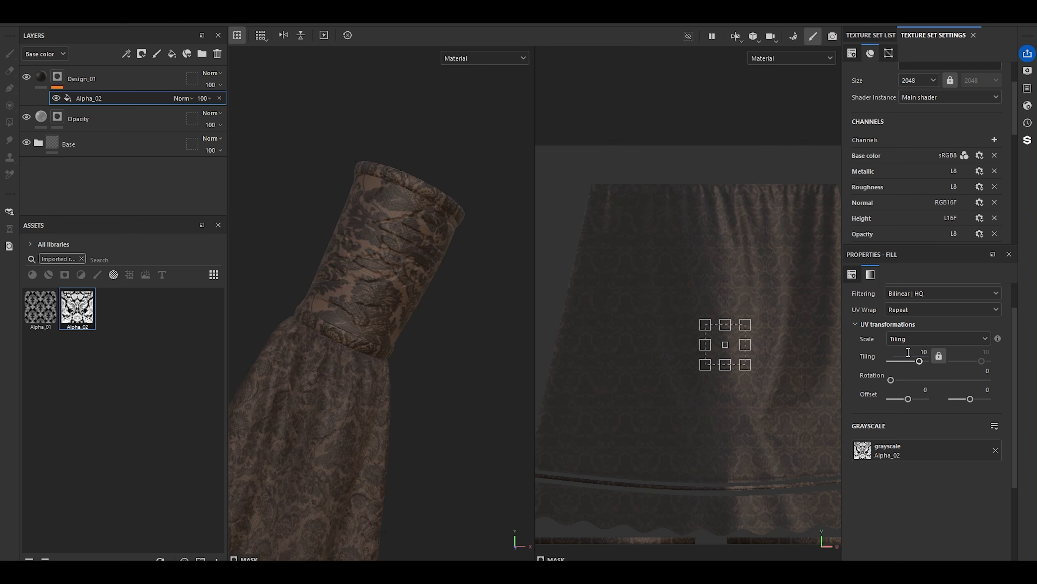
pyautogui.write('15')
pyautogui.press('Return')
pyautogui.keyDown('alt'); pyautogui.moveTo(470, 360); pyautogui.dragTo(434, 398); pyautogui.keyUp('alt')
pyautogui.click(914, 351)
pyautogui.write('1')
pyautogui.press('Return')
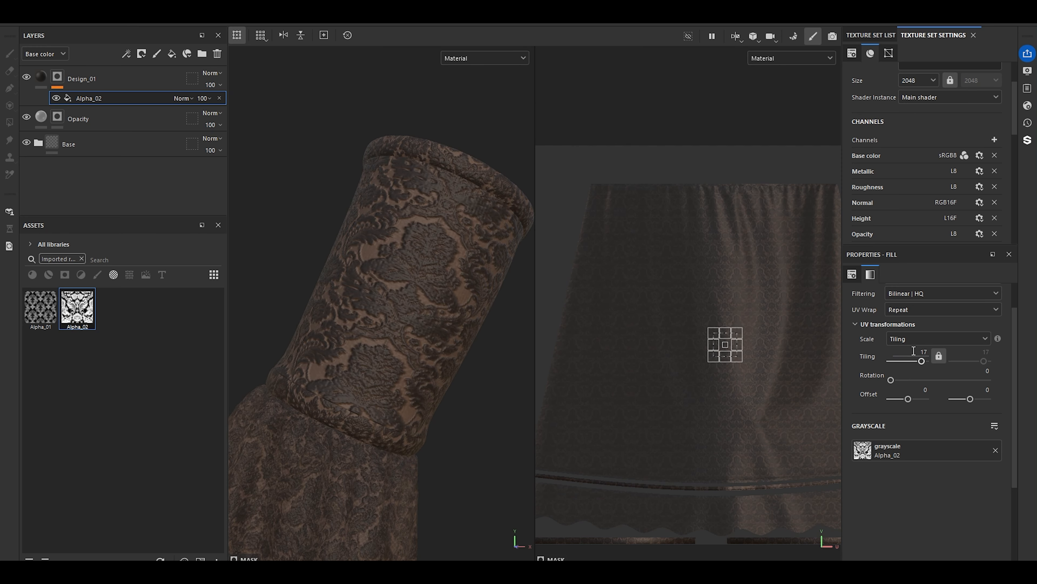
pyautogui.scroll(-3, 423, 356)
pyautogui.scroll(3, 406, 380)
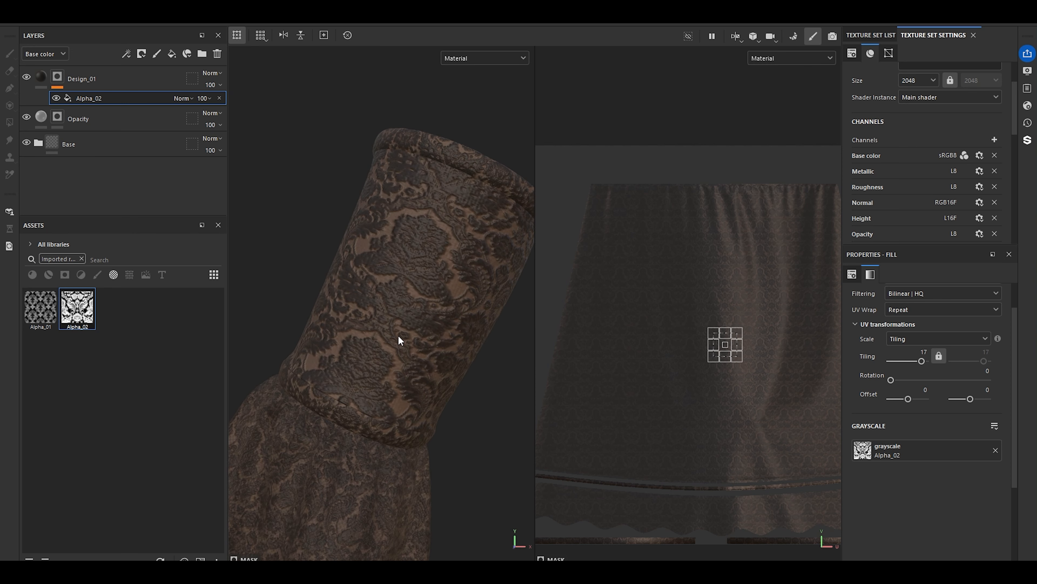
# - Set the Design_01 layer's height to 0.025
pyautogui.click(40, 77)
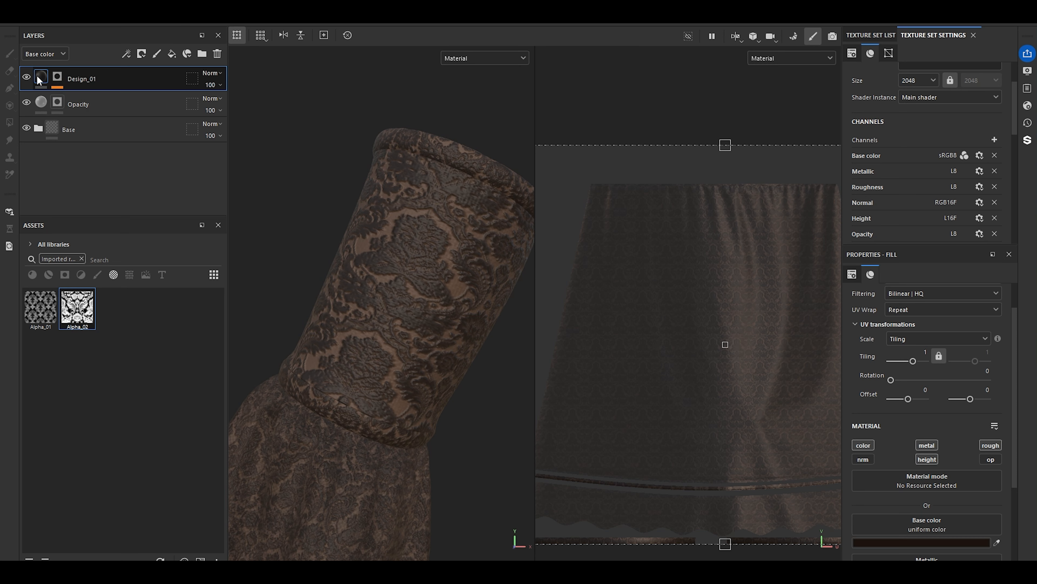
pyautogui.click(63, 79)
pyautogui.click(42, 77)
pyautogui.scroll(-2, 930, 441)
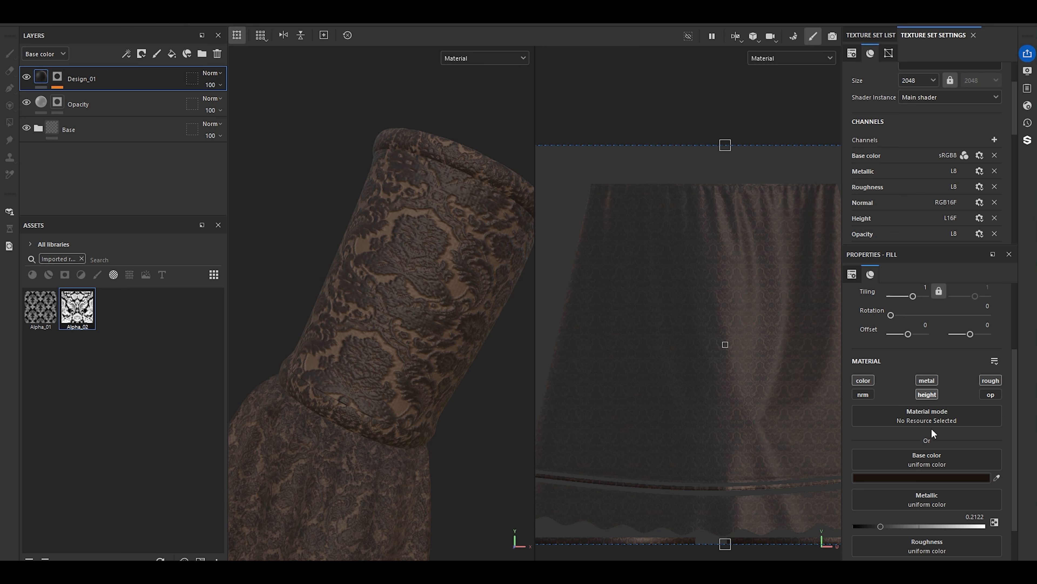
pyautogui.scroll(-2, 931, 428)
pyautogui.click(966, 548)
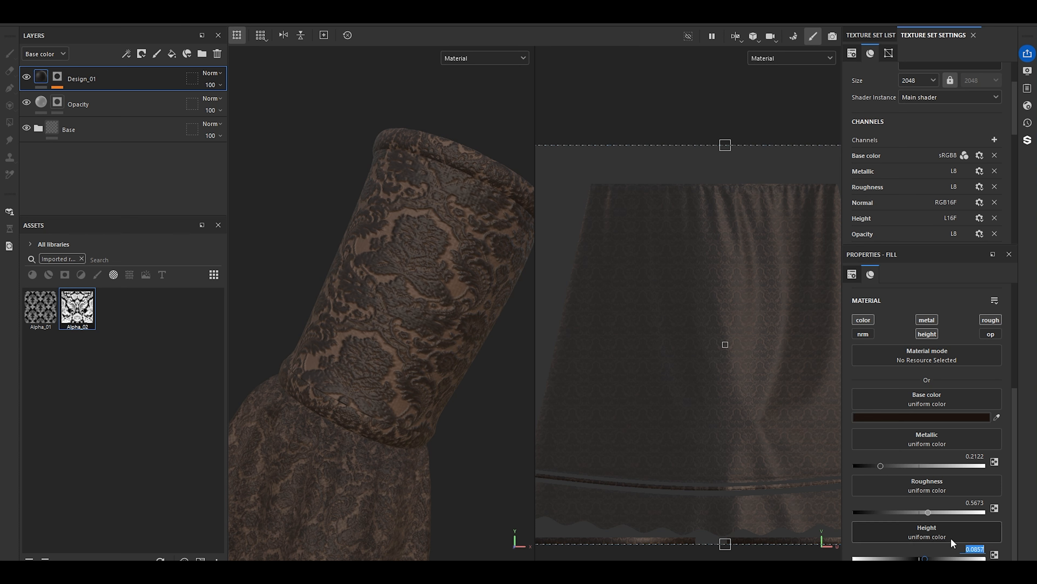
pyautogui.write('.025')
pyautogui.press('Return')
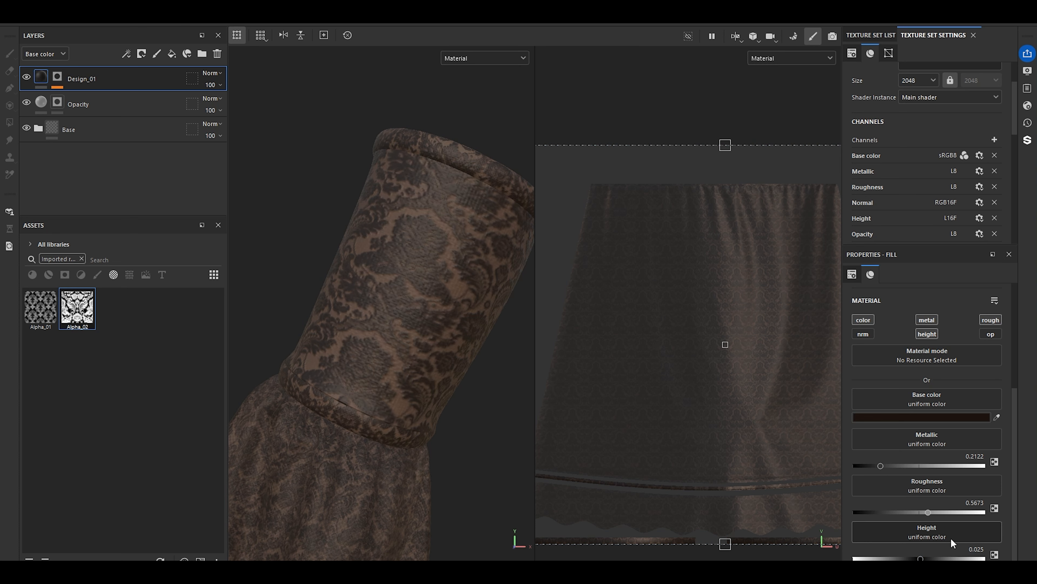
# - Test the top_FRONT_2468 texture set at 1024x1024 resolution against the cuff detail, and set it to 4096x4096
pyautogui.scroll(-2, 372, 271)
pyautogui.keyDown('alt'); pyautogui.moveTo(372, 271); pyautogui.dragTo(429, 350); pyautogui.keyUp('alt')
pyautogui.scroll(4, 428, 350)
pyautogui.keyDown('alt'); pyautogui.moveTo(428, 350); pyautogui.dragTo(530, 371, button='middle'); pyautogui.keyUp('alt')
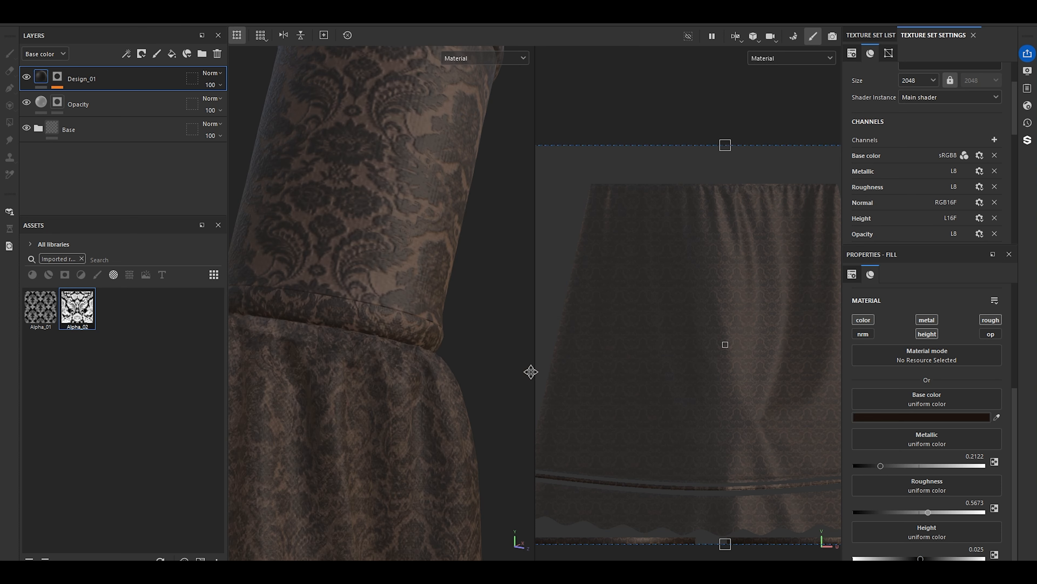
pyautogui.keyDown('alt'); pyautogui.moveTo(530, 370); pyautogui.dragTo(367, 437); pyautogui.keyUp('alt')
pyautogui.scroll(2, 367, 437)
pyautogui.scroll(-3, 447, 398)
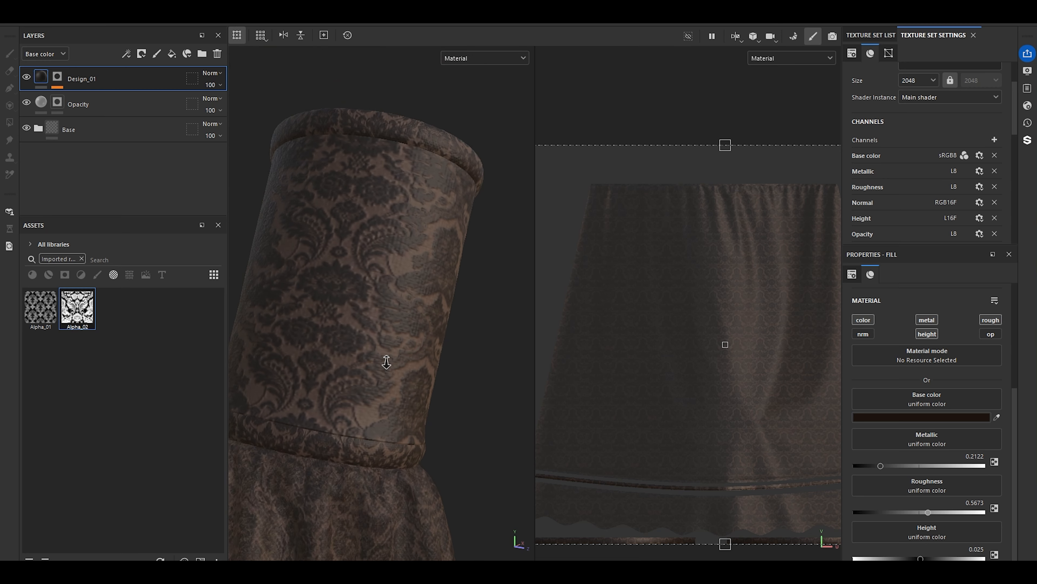
pyautogui.click(870, 35)
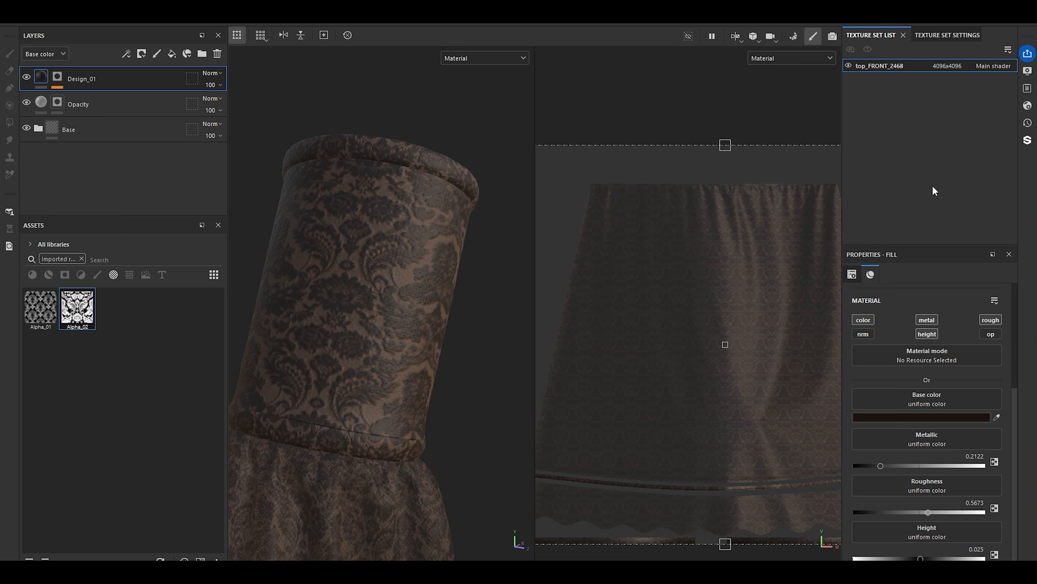
pyautogui.keyDown('alt'); pyautogui.moveTo(372, 348); pyautogui.dragTo(440, 401, button='right'); pyautogui.keyUp('alt')
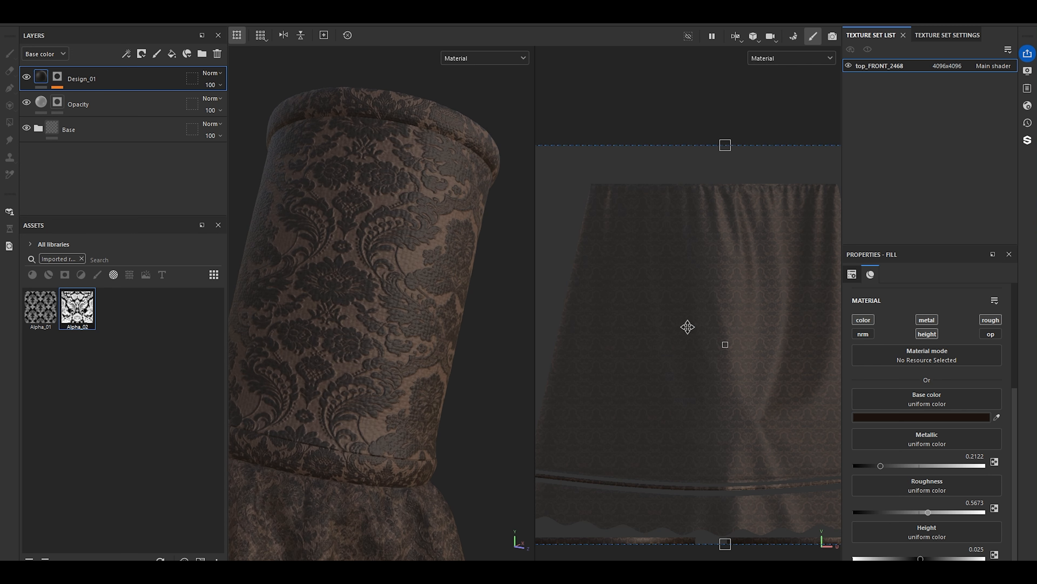
pyautogui.click(947, 66)
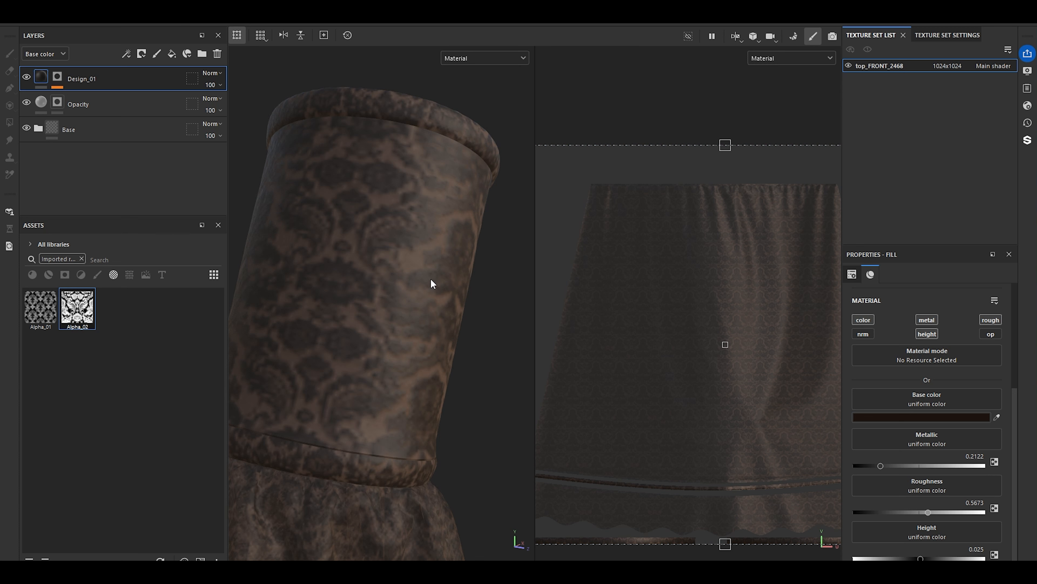
pyautogui.click(939, 66)
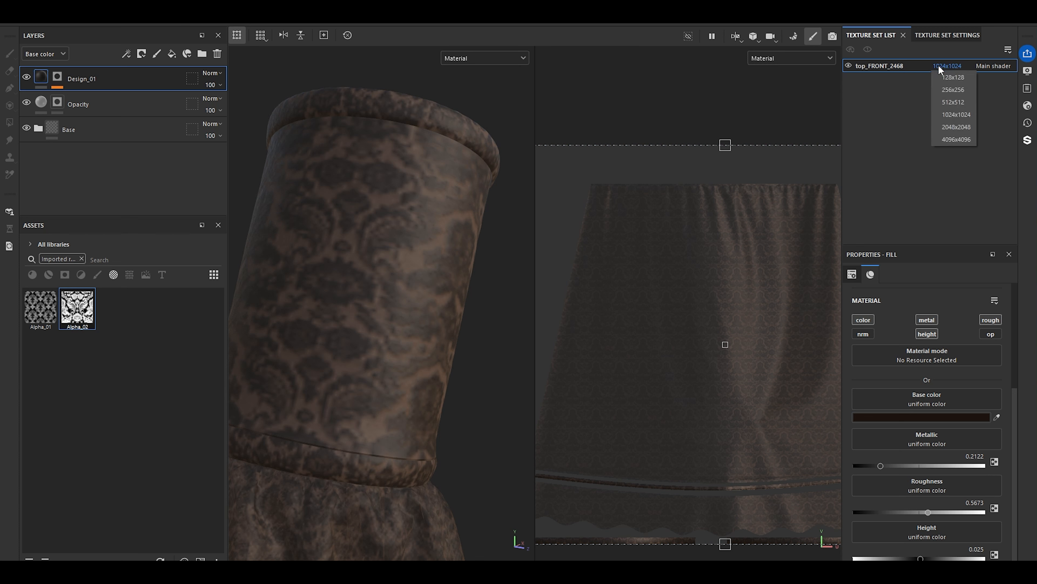
pyautogui.click(959, 138)
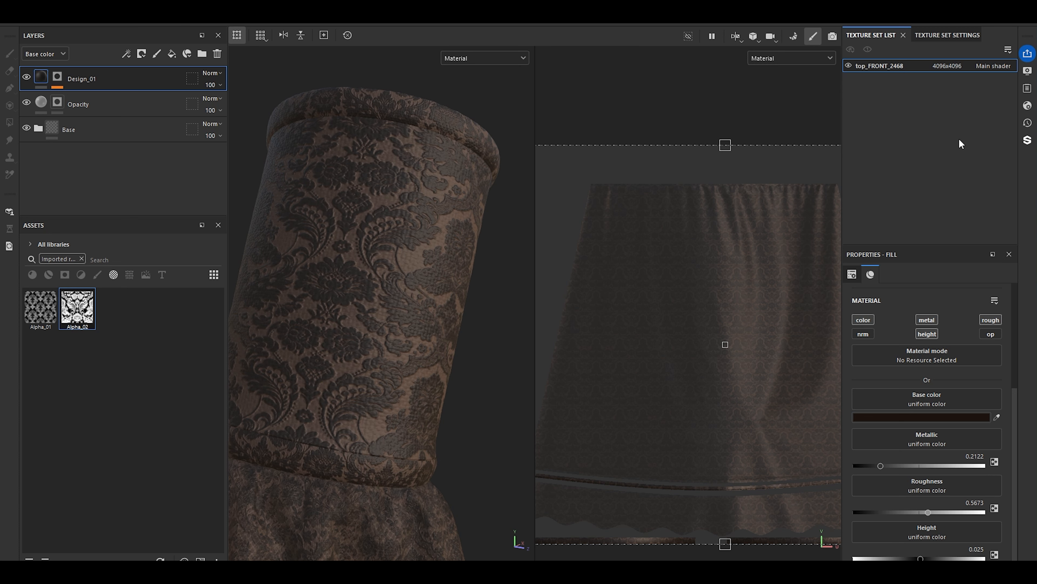
# - Set the tiling of the Base fill layer with the fiber normal to 13, and collapse the Base folder
pyautogui.keyDown('alt'); pyautogui.moveTo(405, 302); pyautogui.dragTo(478, 399); pyautogui.keyUp('alt')
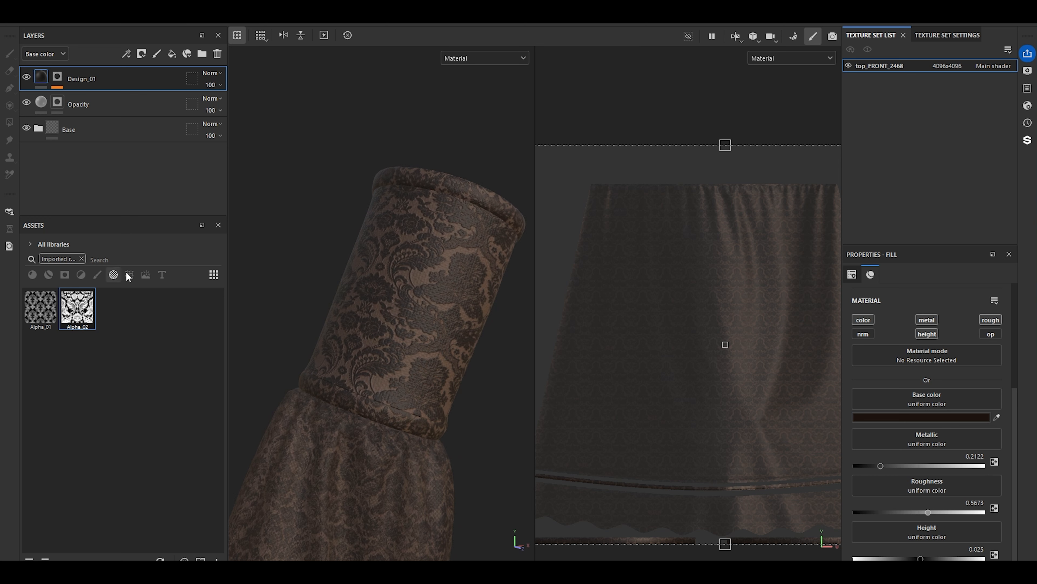
pyautogui.click(38, 129)
pyautogui.click(57, 180)
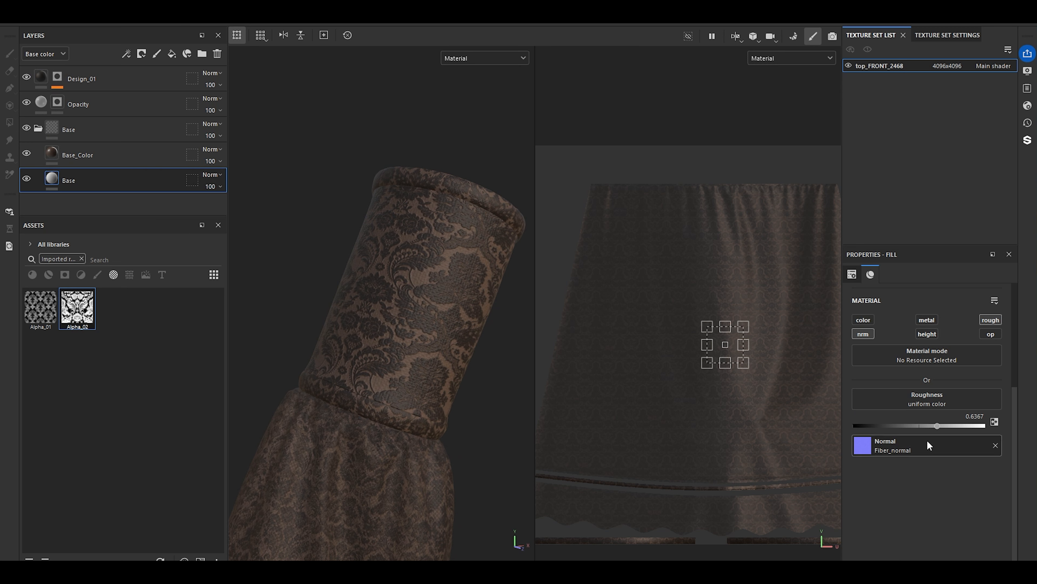
pyautogui.scroll(3, 937, 490)
pyautogui.scroll(-2, 979, 472)
pyautogui.scroll(4, 924, 364)
pyautogui.click(923, 356)
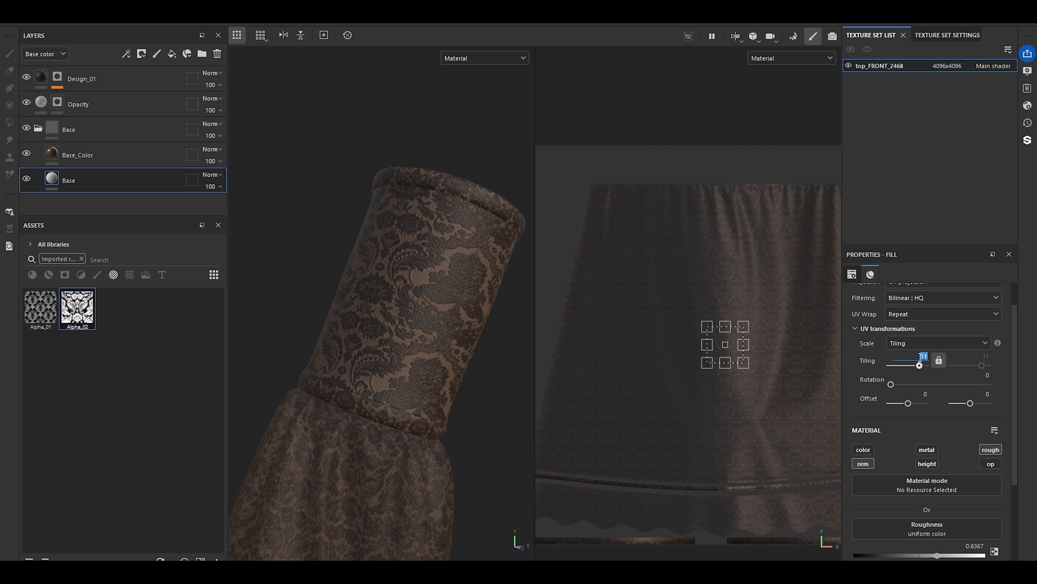
pyautogui.press('Return')
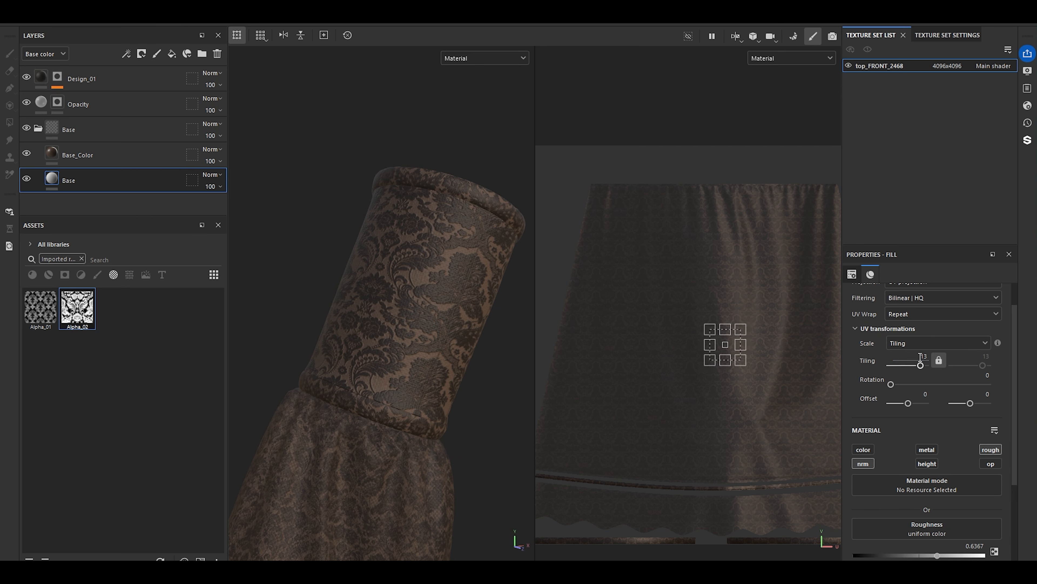
pyautogui.scroll(3, 423, 324)
pyautogui.keyDown('alt'); pyautogui.moveTo(423, 325); pyautogui.dragTo(375, 366); pyautogui.keyUp('alt')
pyautogui.scroll(-3, 460, 370)
pyautogui.click(38, 129)
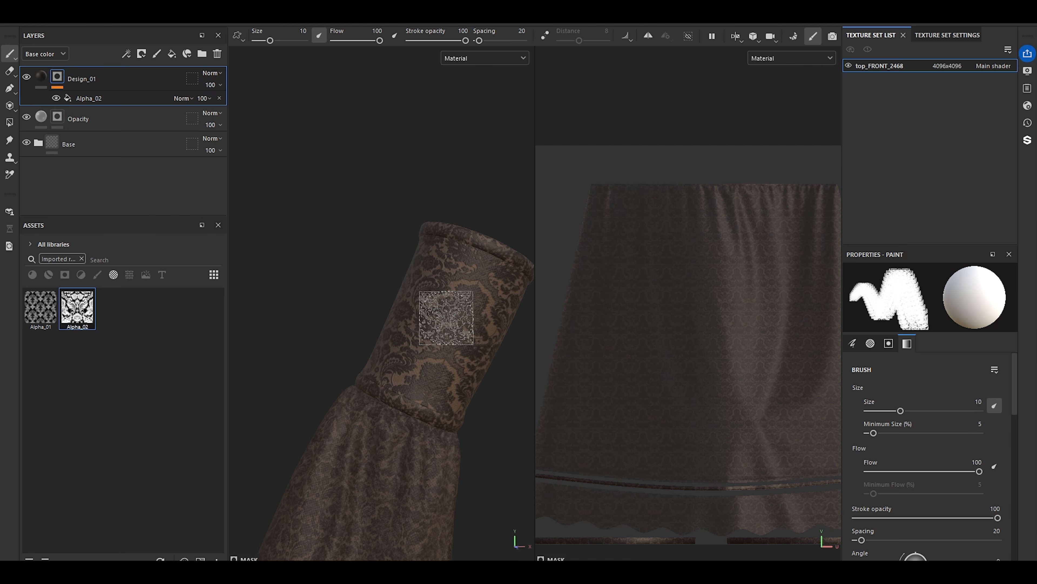
# - Examine how the damask design looks across the whole sleeve, from the cuff down to the hem
pyautogui.scroll(-3, 446, 318)
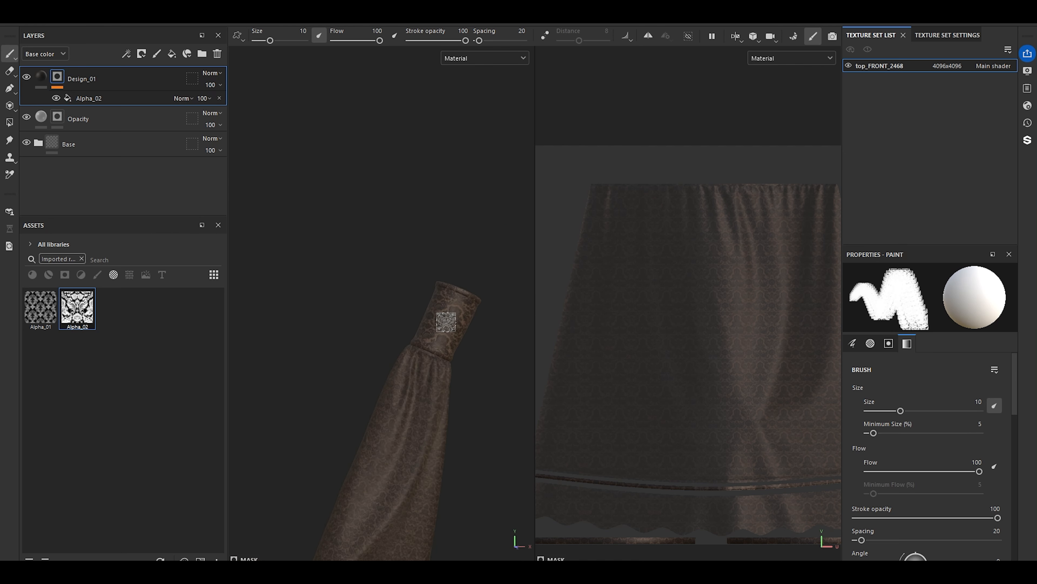
pyautogui.click(41, 77)
pyautogui.keyDown('alt'); pyautogui.moveTo(376, 358); pyautogui.dragTo(357, 270, button='middle'); pyautogui.keyUp('alt')
pyautogui.scroll(3, 358, 218)
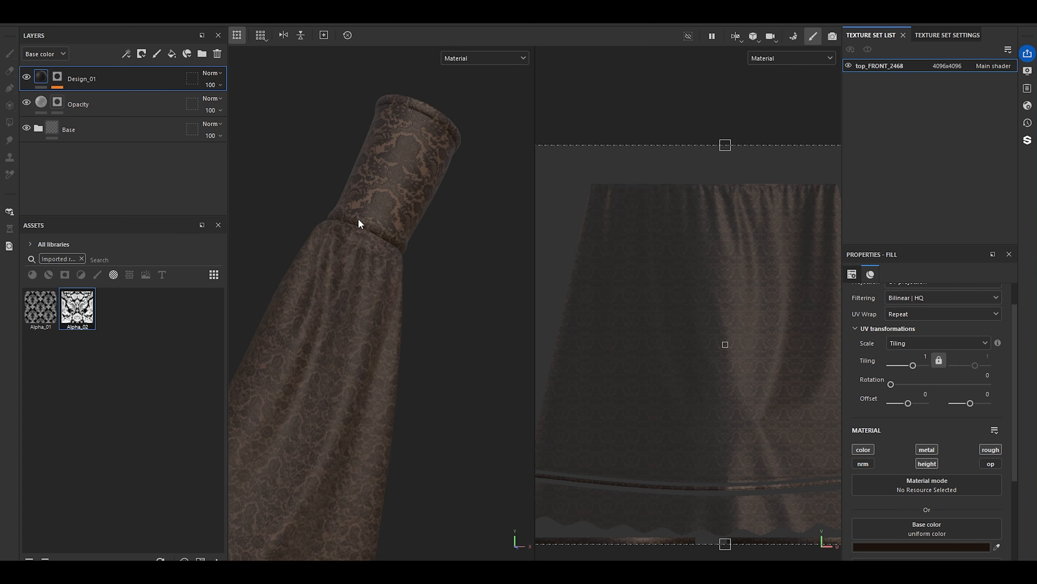
pyautogui.keyDown('alt'); pyautogui.moveTo(358, 218); pyautogui.dragTo(382, 340); pyautogui.keyUp('alt')
pyautogui.scroll(-3, 375, 287)
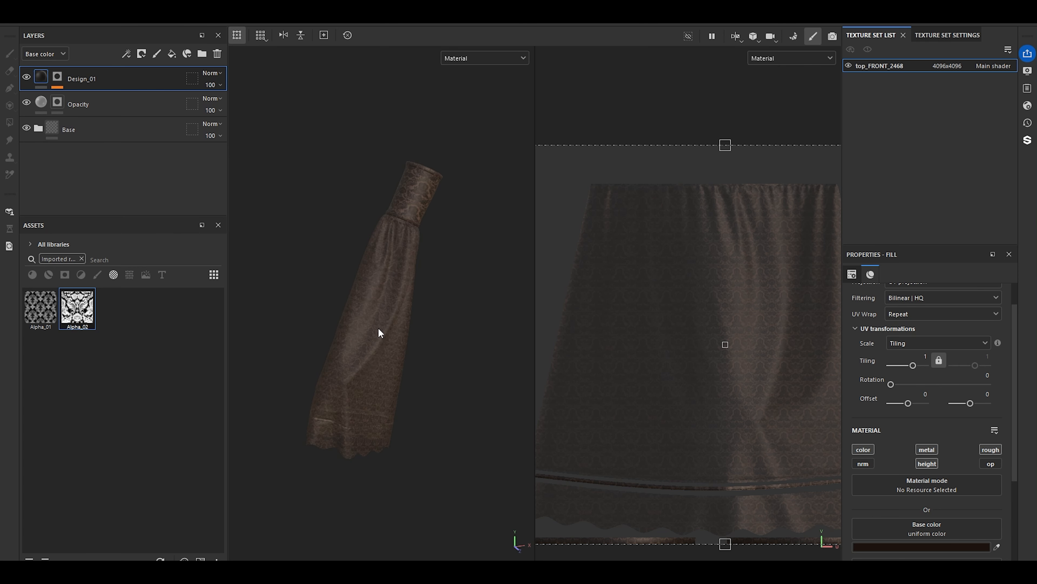
pyautogui.scroll(4, 455, 380)
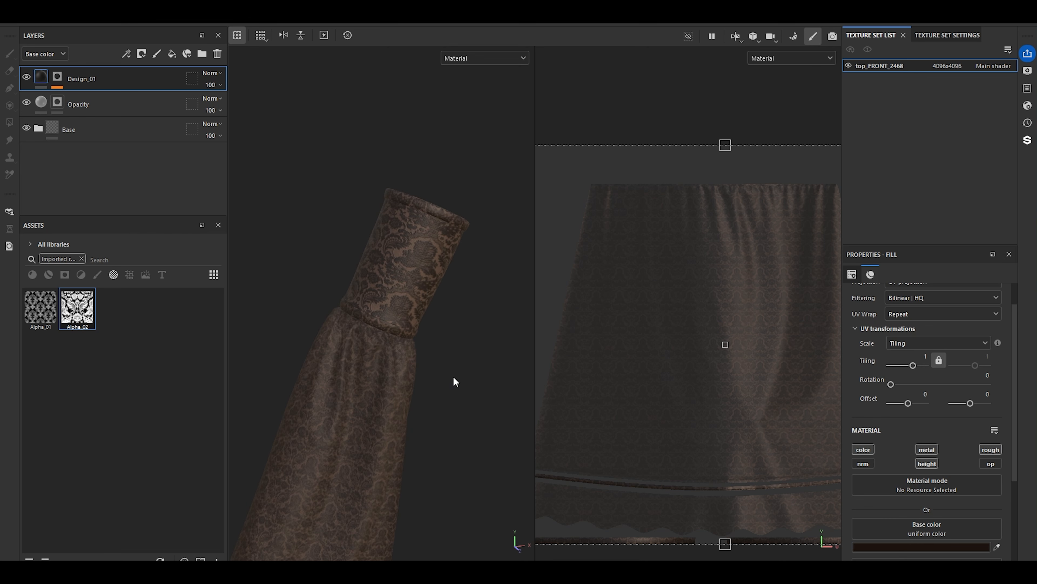
pyautogui.click(144, 55)
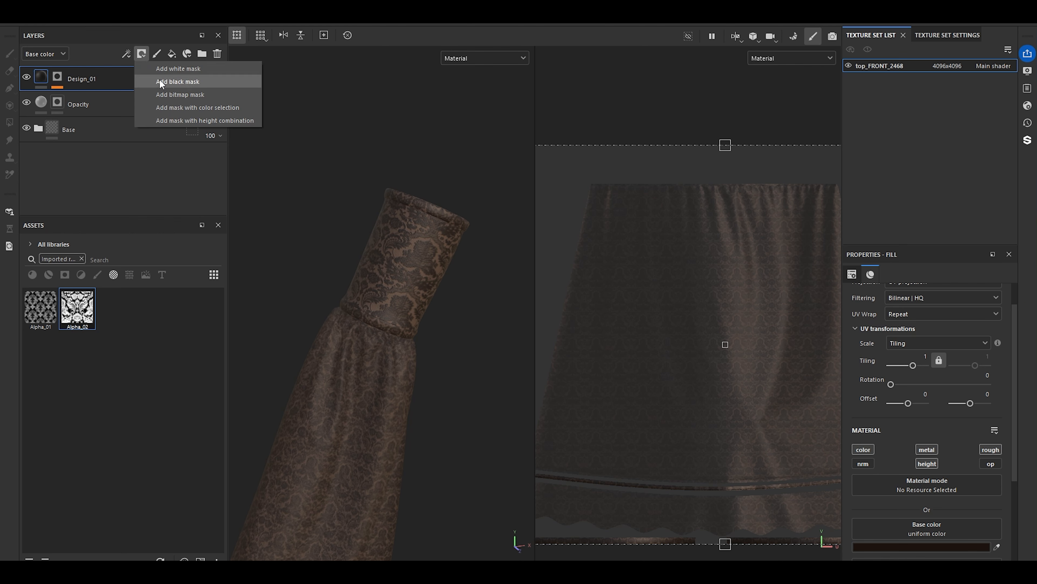
pyautogui.click(159, 78)
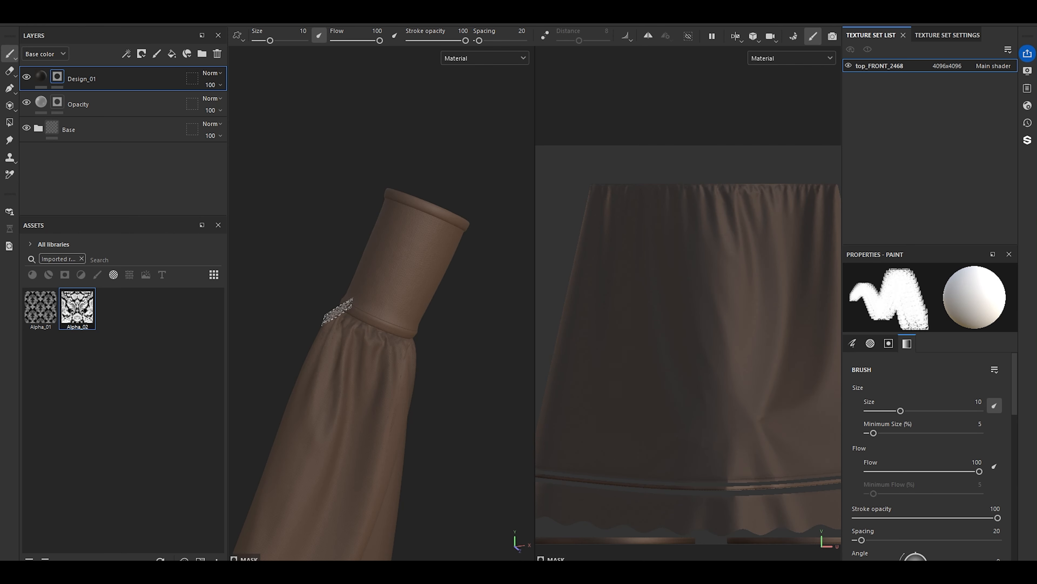
pyautogui.hotkey('ctrl', 'z')
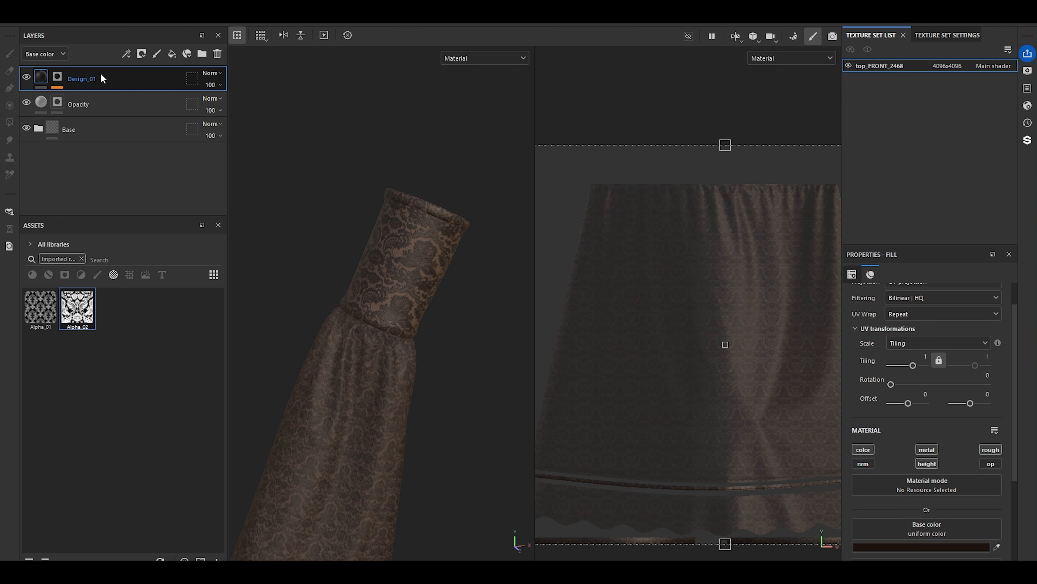
# - Group the Design_01 layer into a folder, name the folder Design_01 and collapse it
pyautogui.hotkey('ctrl', 'g')
pyautogui.doubleClick(85, 77)
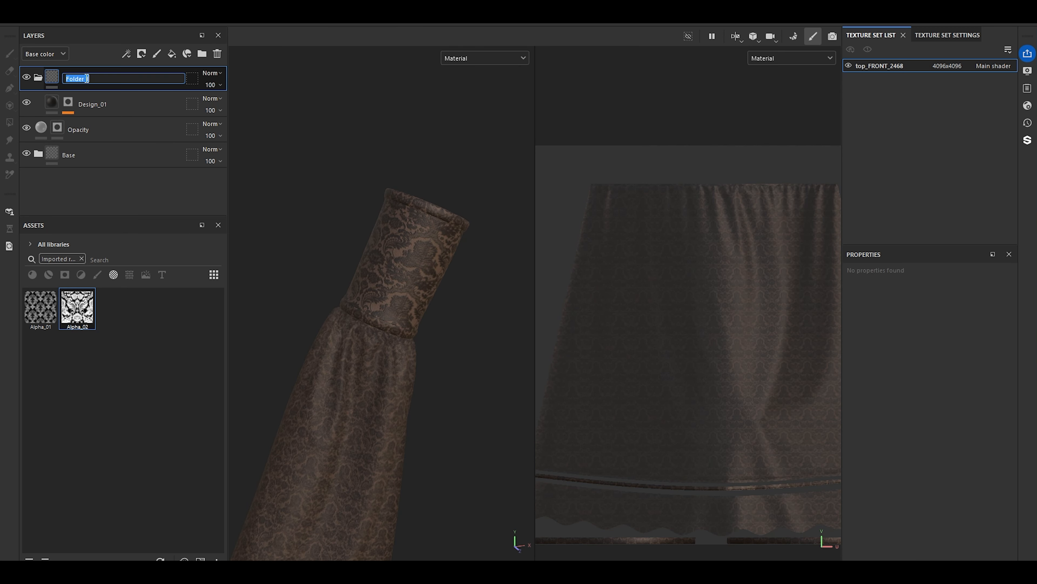
pyautogui.write('Design')
pyautogui.press('Return')
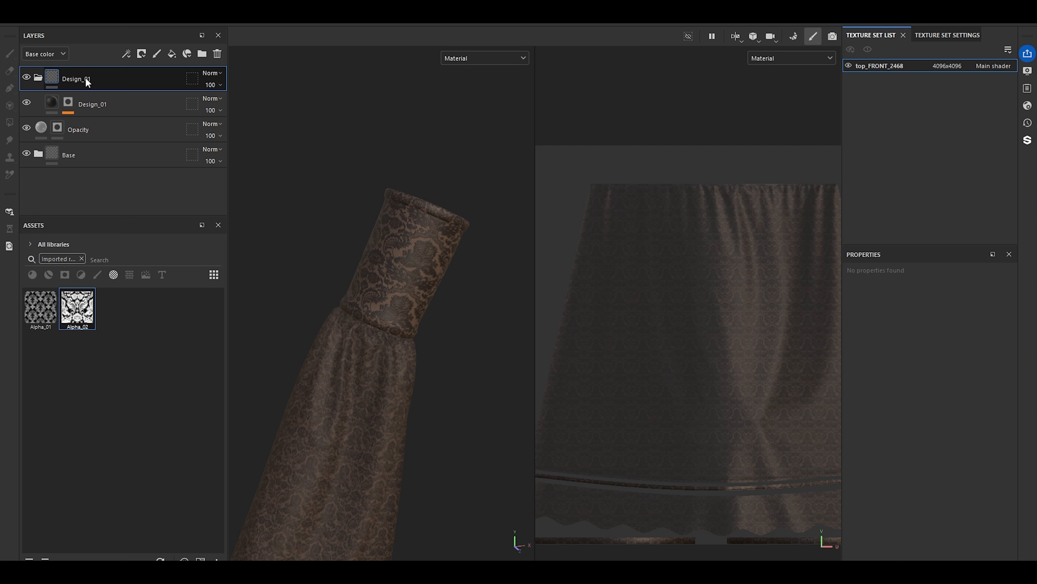
pyautogui.click(38, 78)
# - Add a black mask to the Design_01 folder and reveal the design only on the cuff panel using UV-island polygon fill
pyautogui.click(139, 55)
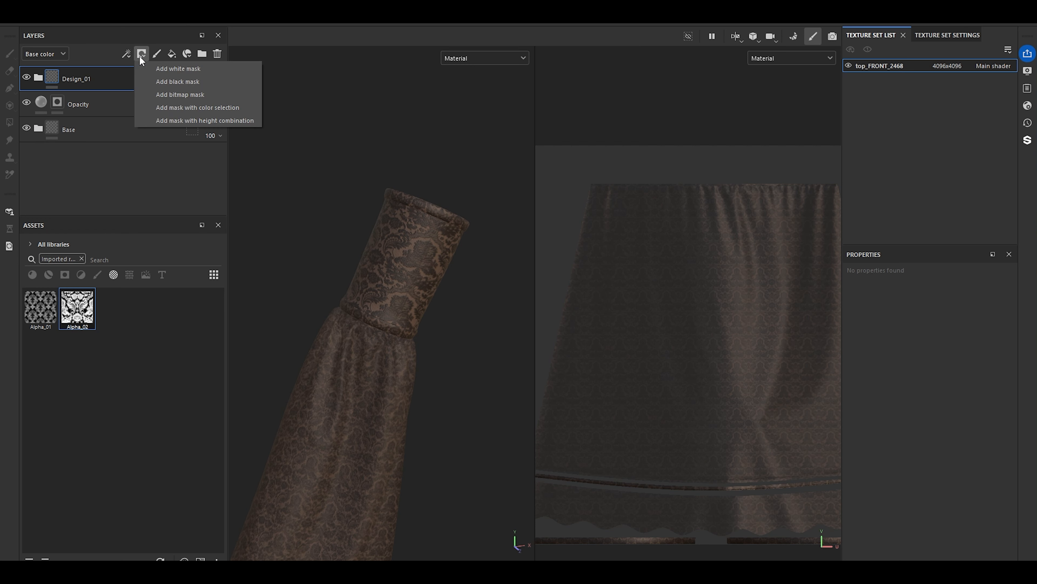
pyautogui.click(158, 80)
pyautogui.scroll(2, 409, 219)
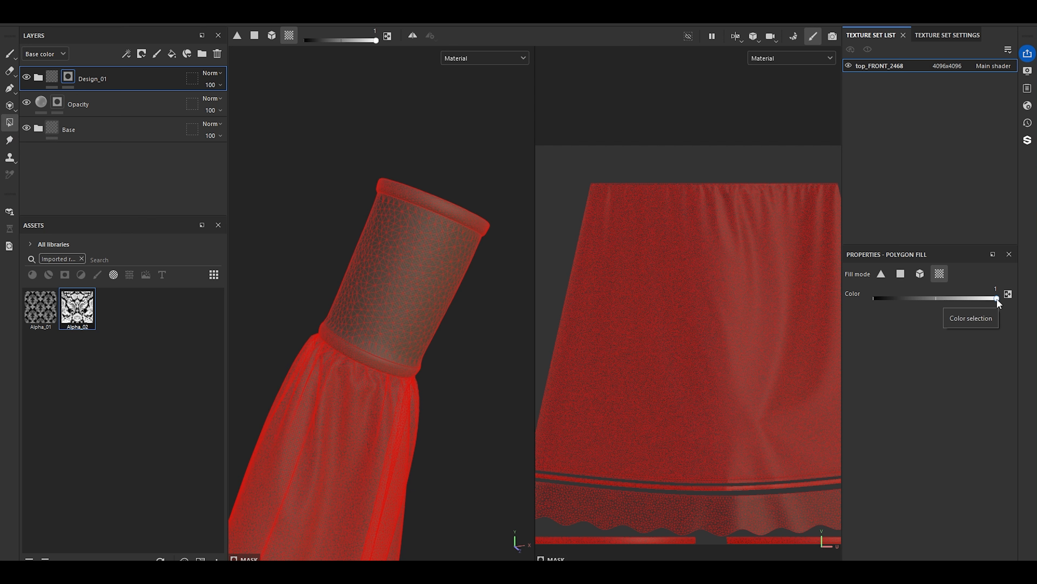
pyautogui.click(404, 286)
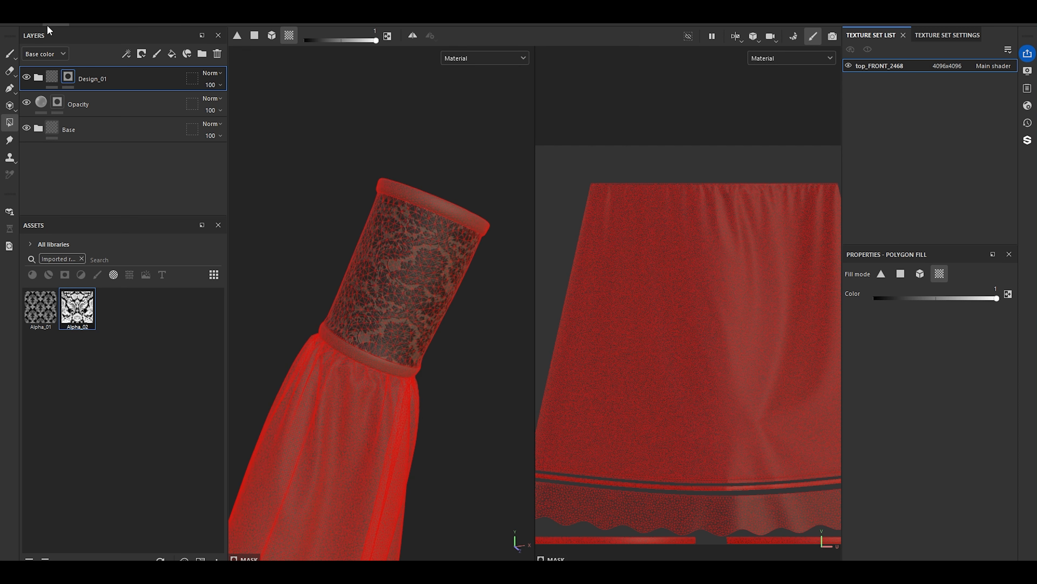
pyautogui.press('1')
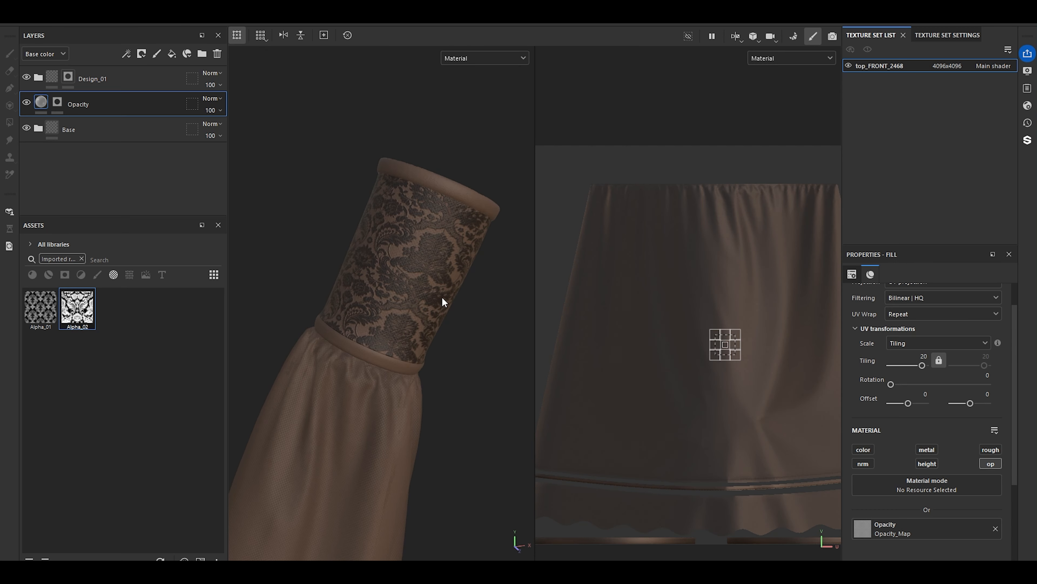
# - Change the Base_Color layer's base color to the duller brown 3F3128, and collapse the Base folder
pyautogui.scroll(-3, 273, 327)
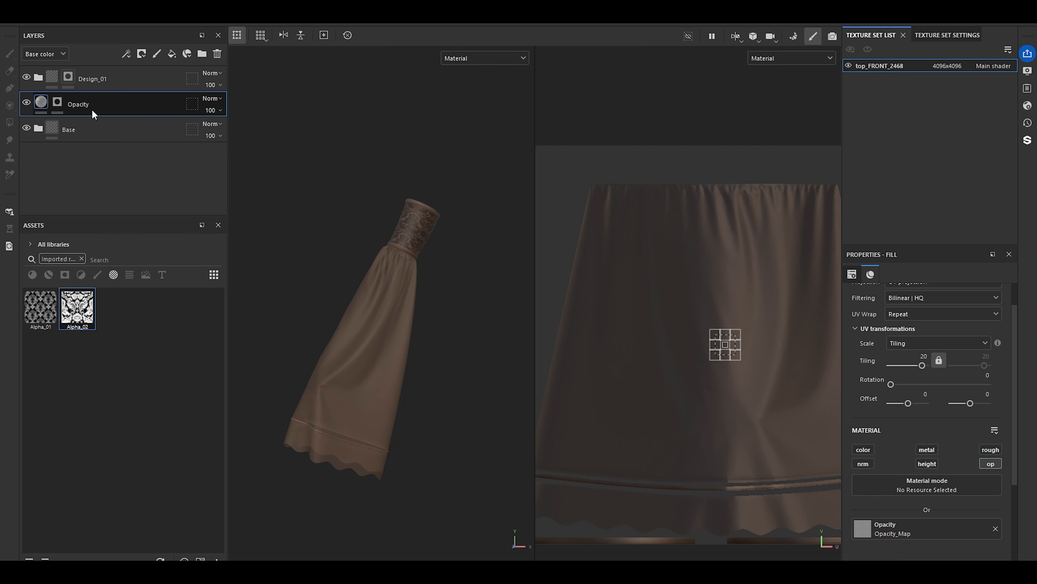
pyautogui.click(93, 155)
pyautogui.scroll(-3, 882, 415)
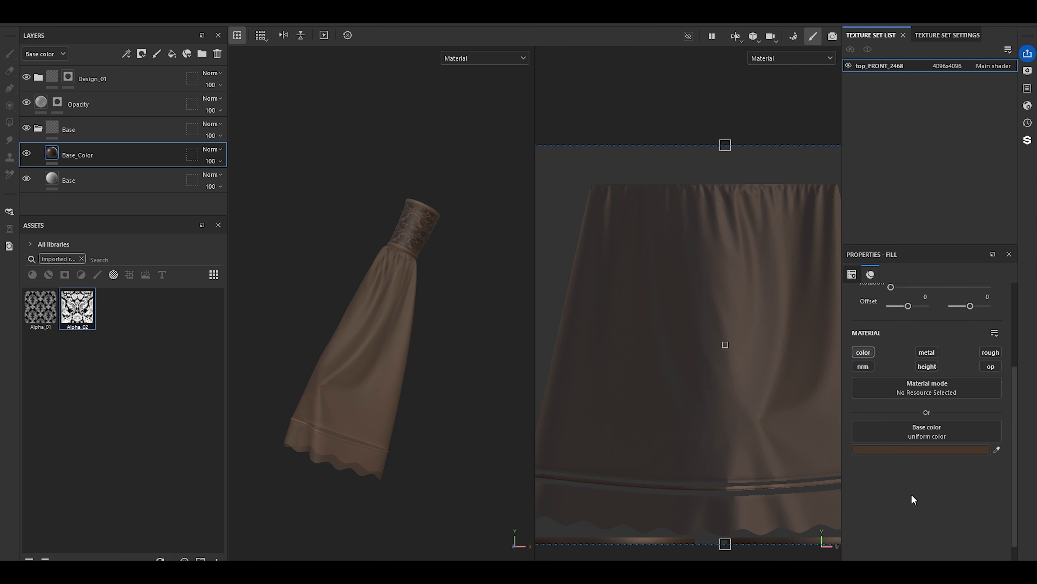
pyautogui.click(939, 450)
pyautogui.moveTo(808, 342); pyautogui.dragTo(803, 339)
pyautogui.keyDown('alt'); pyautogui.moveTo(386, 310); pyautogui.dragTo(418, 341, button='right'); pyautogui.keyUp('alt')
pyautogui.keyDown('alt'); pyautogui.moveTo(418, 342); pyautogui.dragTo(417, 434, button='middle'); pyautogui.keyUp('alt')
pyautogui.keyDown('alt'); pyautogui.moveTo(416, 304); pyautogui.dragTo(398, 450, button='right'); pyautogui.keyUp('alt')
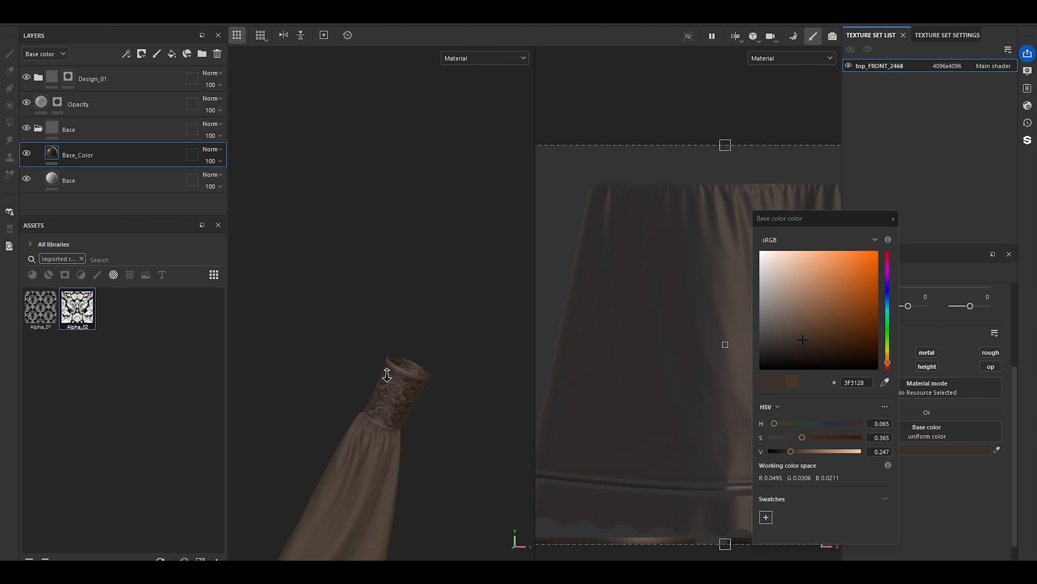
pyautogui.keyDown('alt'); pyautogui.moveTo(416, 485); pyautogui.dragTo(420, 330, button='middle'); pyautogui.keyUp('alt')
pyautogui.click(38, 128)
# - Try a metallic value of 0.0408 on the Design_01 fill layer inside the folder, and turn off its metallic channel
pyautogui.click(38, 78)
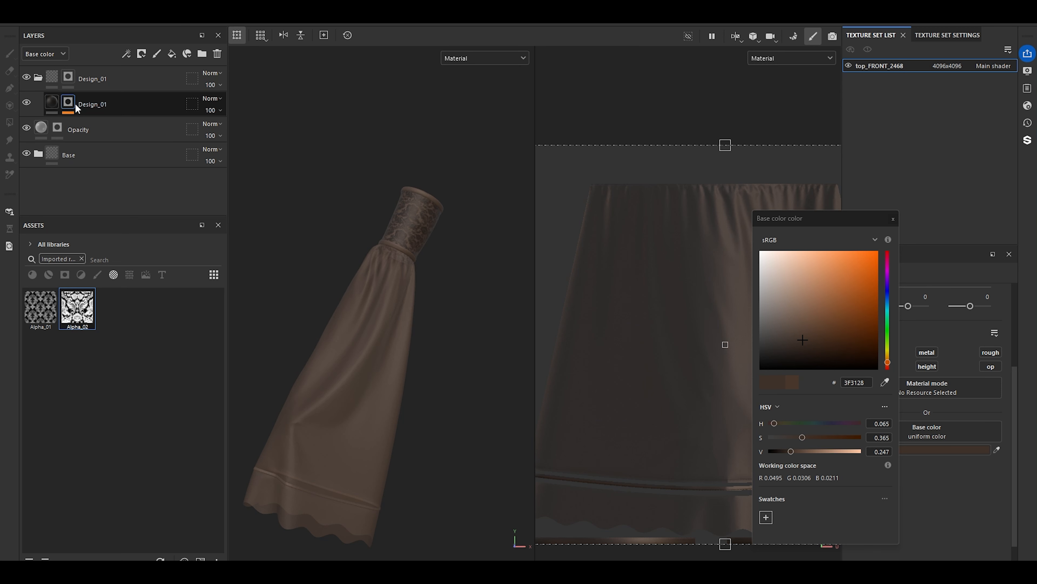
pyautogui.click(50, 107)
pyautogui.moveTo(878, 461); pyautogui.dragTo(860, 466)
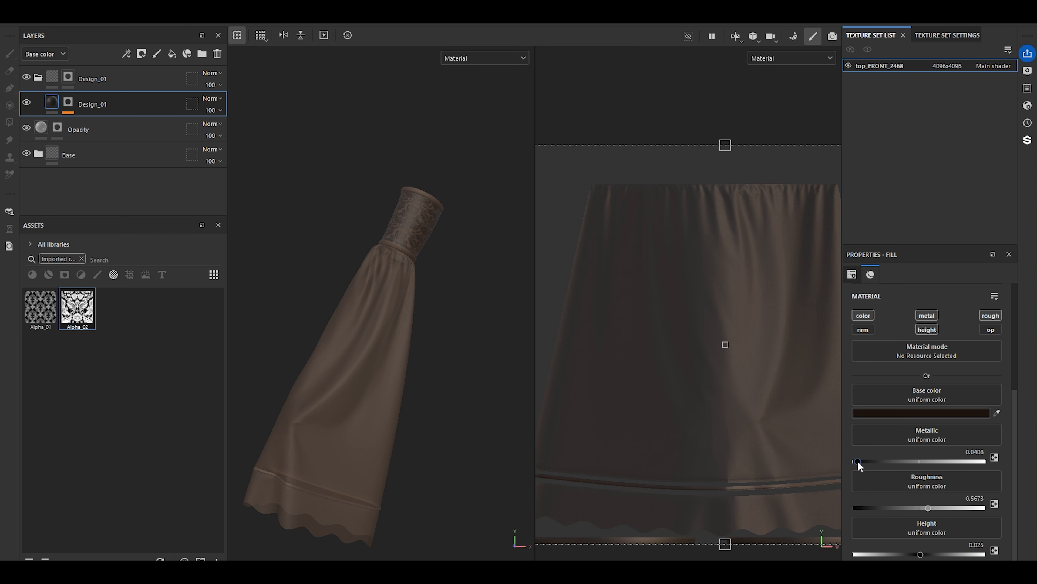
pyautogui.click(927, 316)
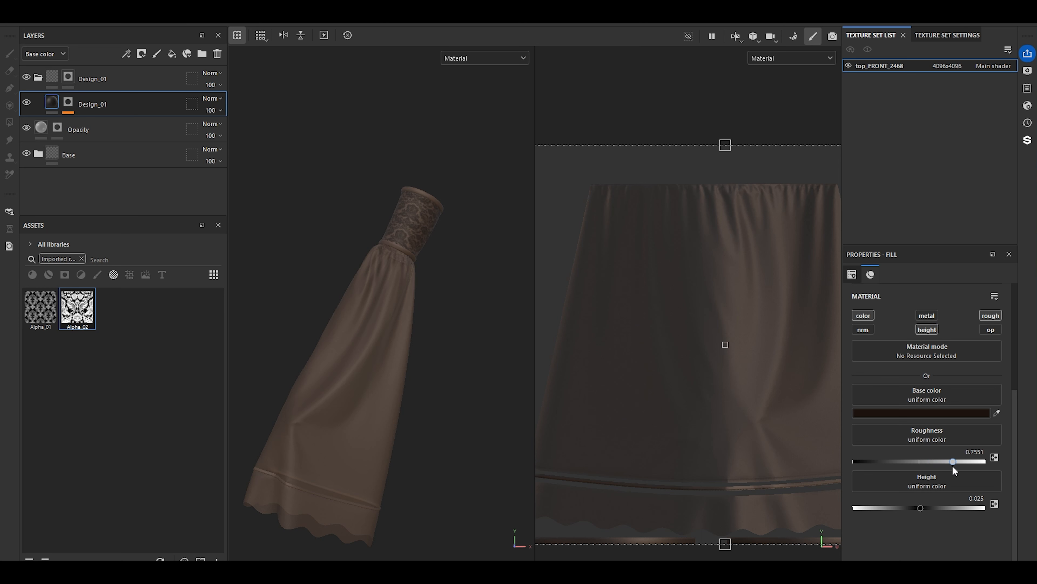
# - Set the Design_01 fill layer's roughness to 0.75 and preview the whole sleeve in rendering mode
pyautogui.doubleClick(969, 451)
pyautogui.write('.7')
pyautogui.doubleClick(962, 448)
pyautogui.keyDown('alt'); pyautogui.moveTo(377, 295); pyautogui.dragTo(380, 312); pyautogui.keyUp('alt')
pyautogui.click(832, 39)
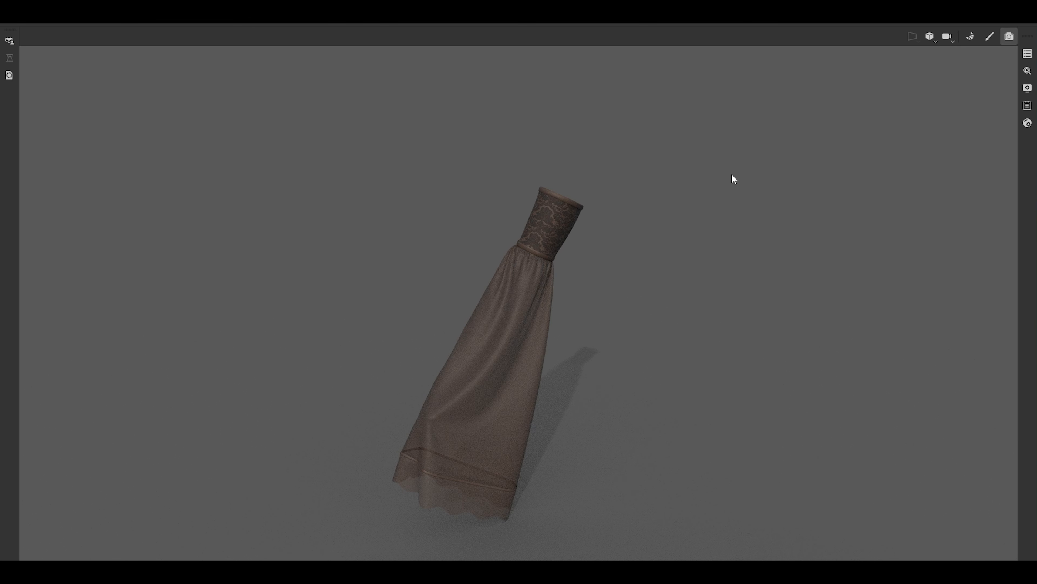
pyautogui.click(989, 36)
# - Try a tiling of 18 on the Alpha_02 fill in the Design_01 layer's mask and readjust the pattern's scale
pyautogui.click(69, 103)
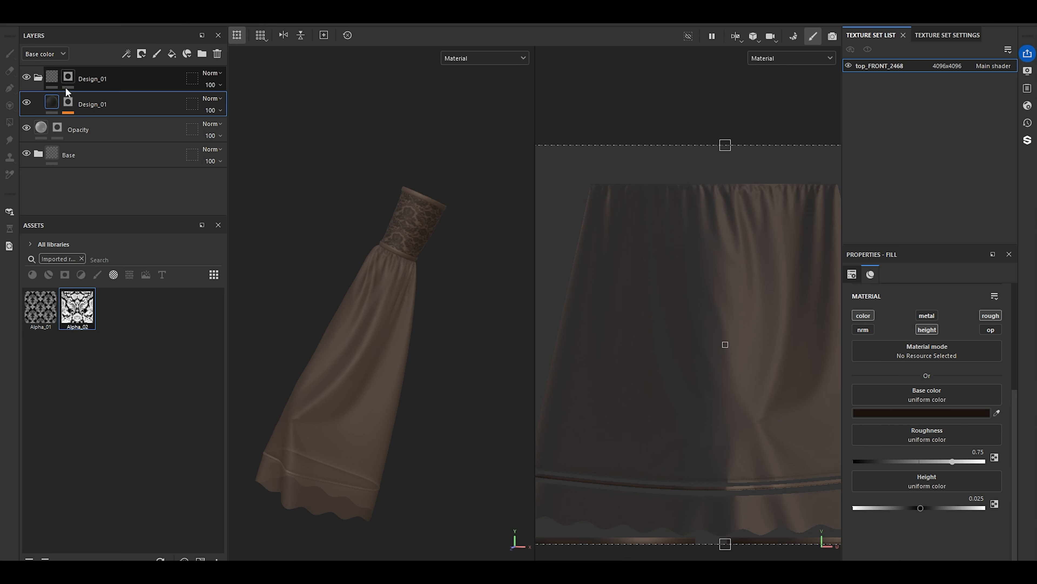
pyautogui.click(113, 126)
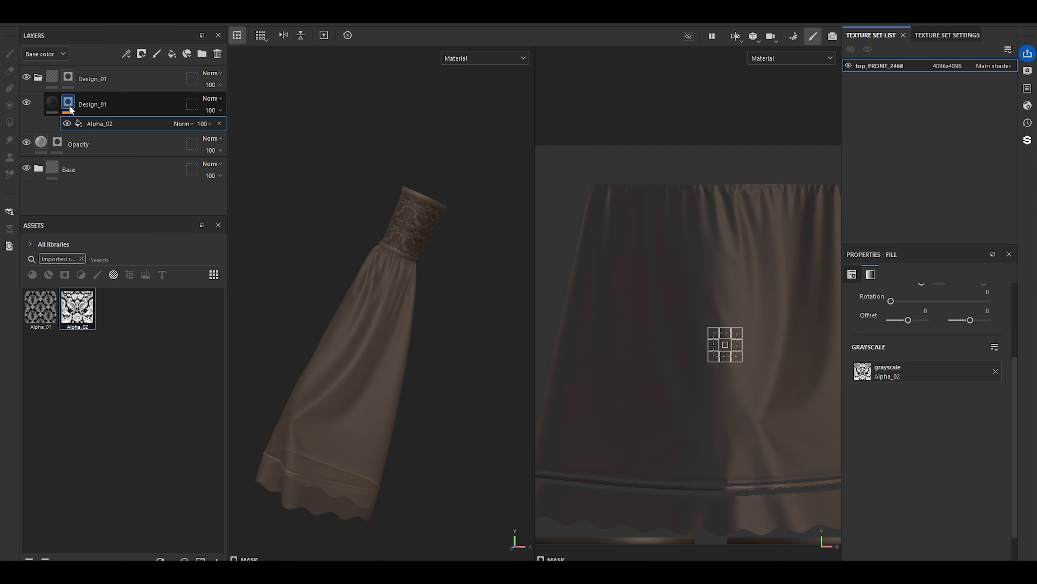
pyautogui.scroll(3, 952, 346)
pyautogui.click(922, 390)
pyautogui.press('Return')
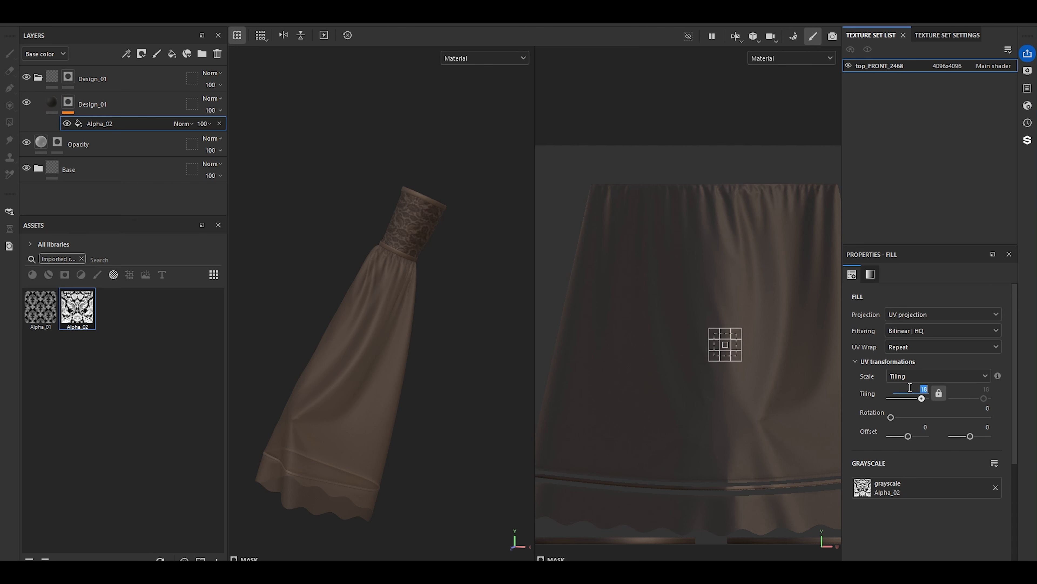
pyautogui.write('5')
pyautogui.press('Return')
# - Examine the damask pattern on the cuff and the mesh opacity along the sleeve's hem
pyautogui.scroll(5, 467, 270)
pyautogui.keyDown('alt'); pyautogui.moveTo(423, 315); pyautogui.dragTo(429, 222); pyautogui.keyUp('alt')
pyautogui.keyDown('alt'); pyautogui.moveTo(429, 223); pyautogui.dragTo(415, 294, button='right'); pyautogui.keyUp('alt')
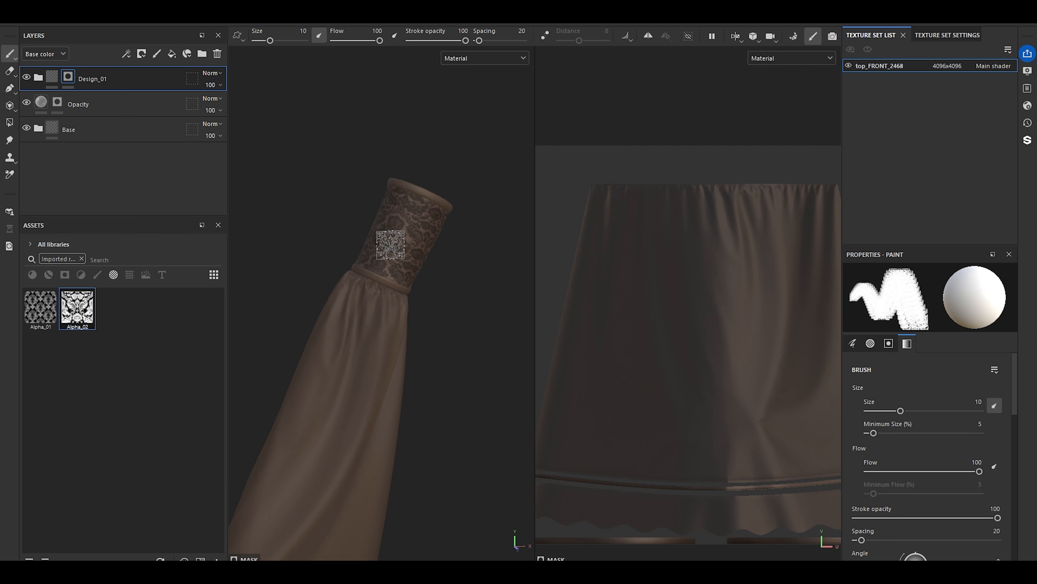
pyautogui.scroll(2, 391, 244)
pyautogui.scroll(3, 391, 245)
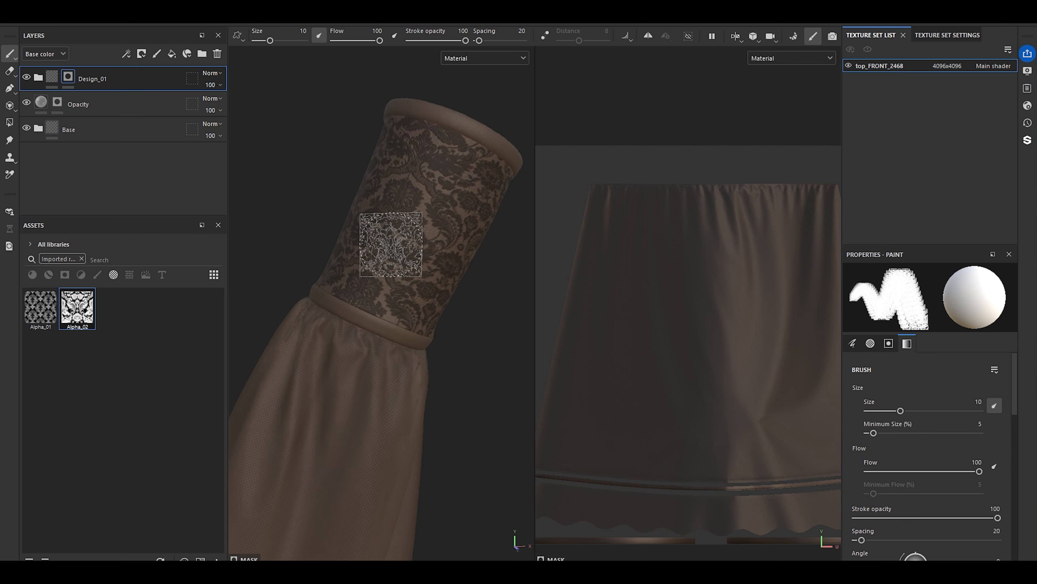
pyautogui.click(49, 105)
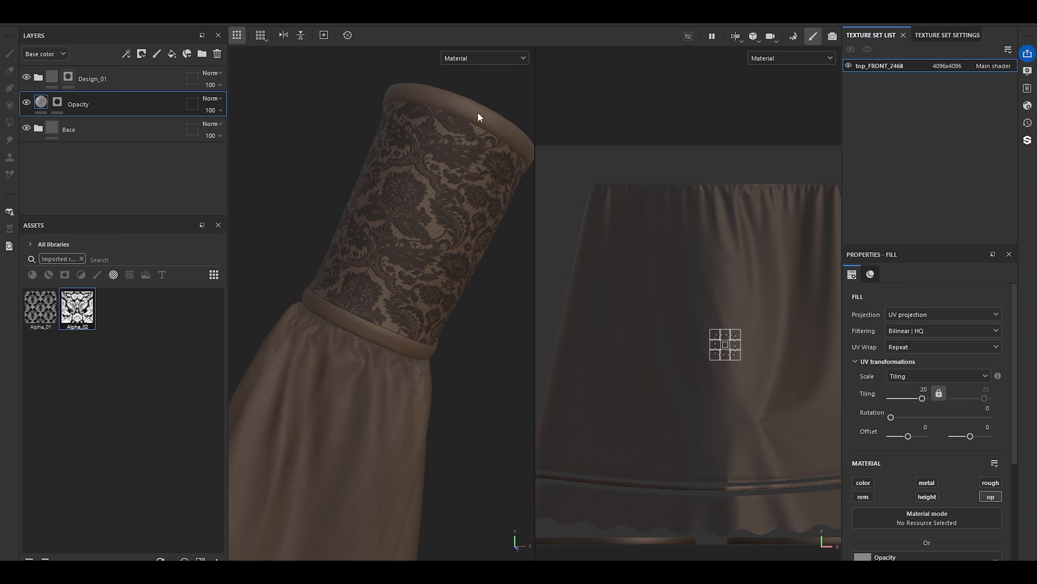
pyautogui.keyDown('alt'); pyautogui.moveTo(478, 112); pyautogui.dragTo(401, 397, button='right'); pyautogui.keyUp('alt')
pyautogui.keyDown('alt'); pyautogui.moveTo(400, 396); pyautogui.dragTo(490, 278, button='middle'); pyautogui.keyUp('alt')
pyautogui.scroll(4, 503, 433)
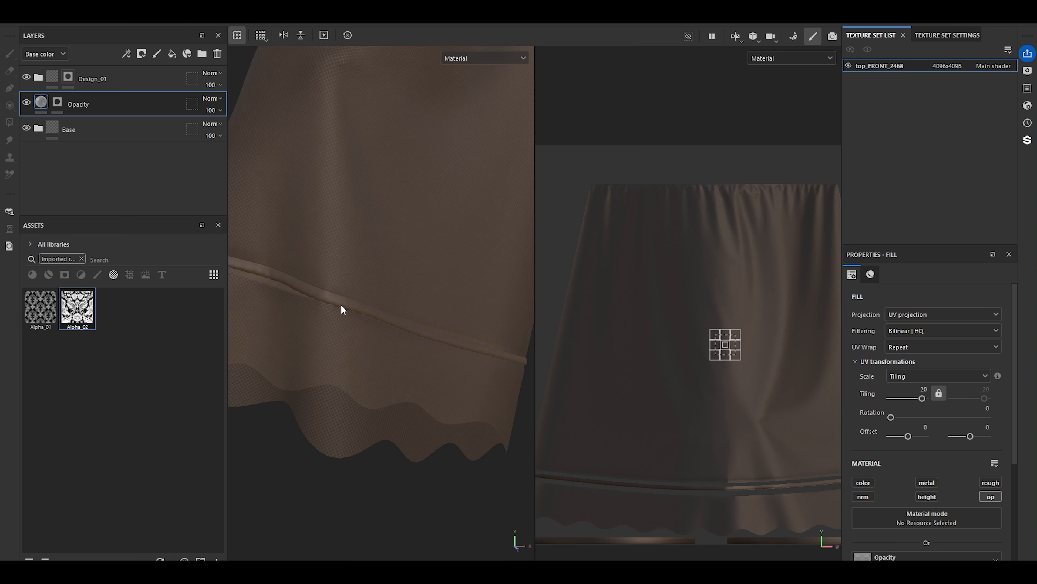
pyautogui.scroll(-6, 341, 305)
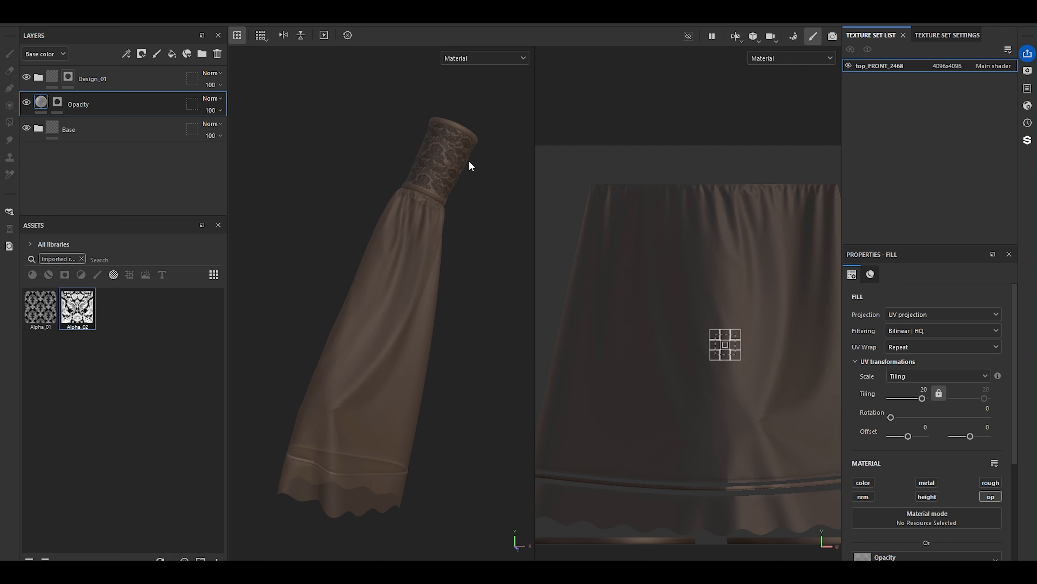
pyautogui.scroll(4, 469, 161)
pyautogui.keyDown('alt'); pyautogui.moveTo(448, 94); pyautogui.dragTo(405, 268, button='middle'); pyautogui.keyUp('alt')
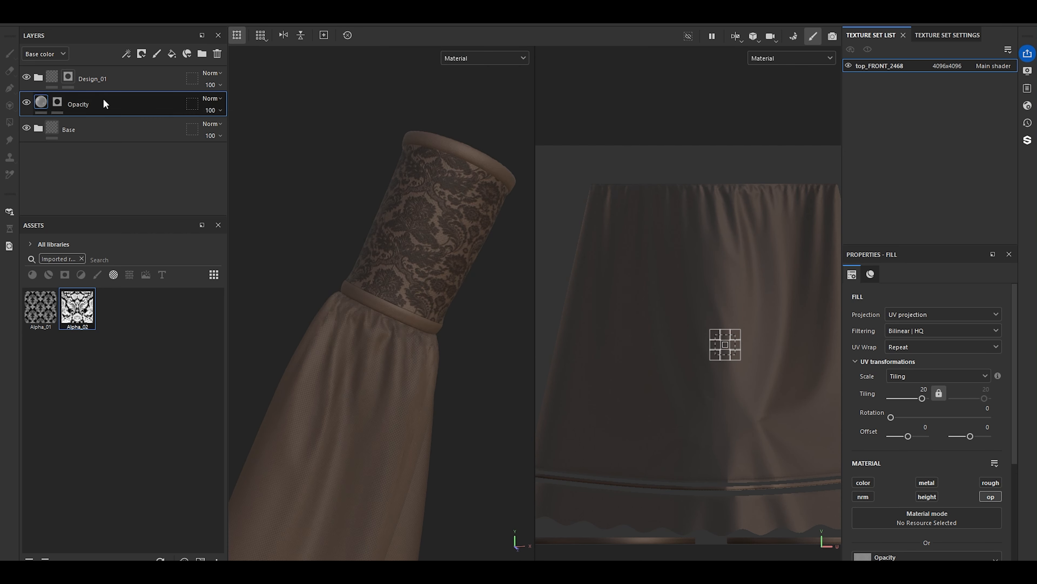
pyautogui.click(38, 77)
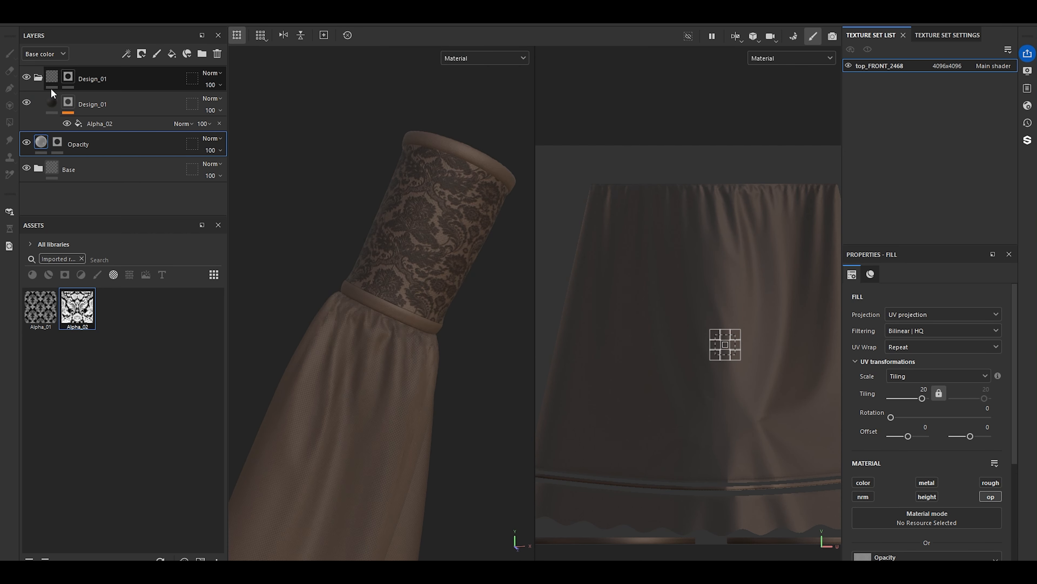
pyautogui.click(37, 79)
# - Add a fill layer above the Design_01 folder and name it Detail_Color
pyautogui.click(171, 53)
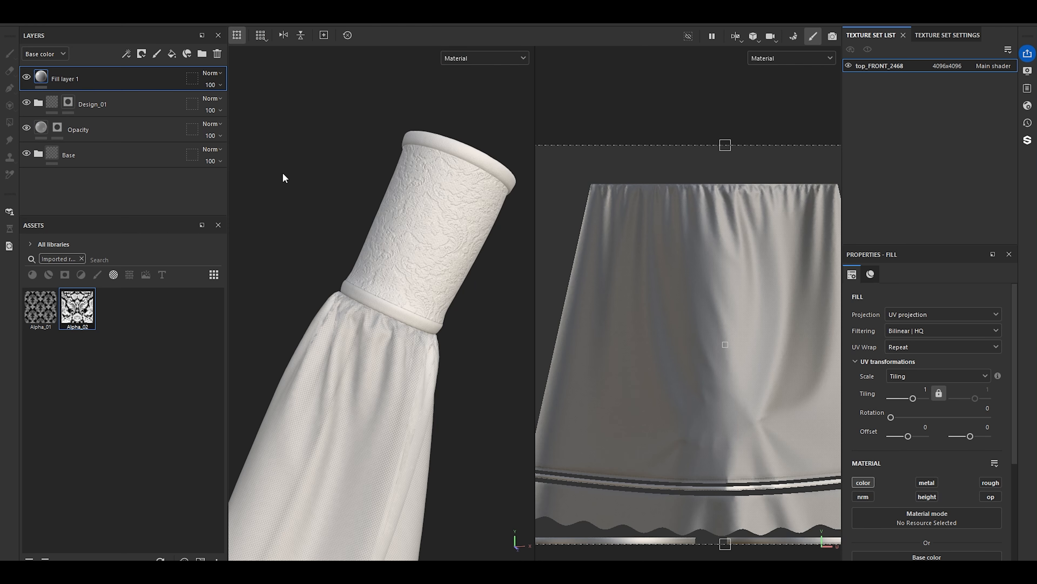
pyautogui.doubleClick(74, 80)
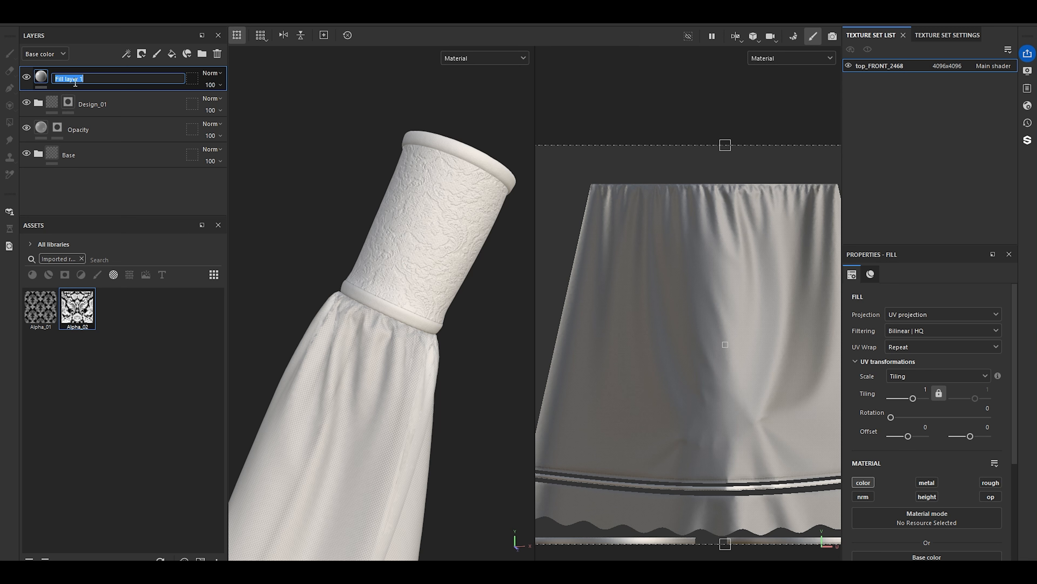
pyautogui.write('Detail_Color')
pyautogui.press('Return')
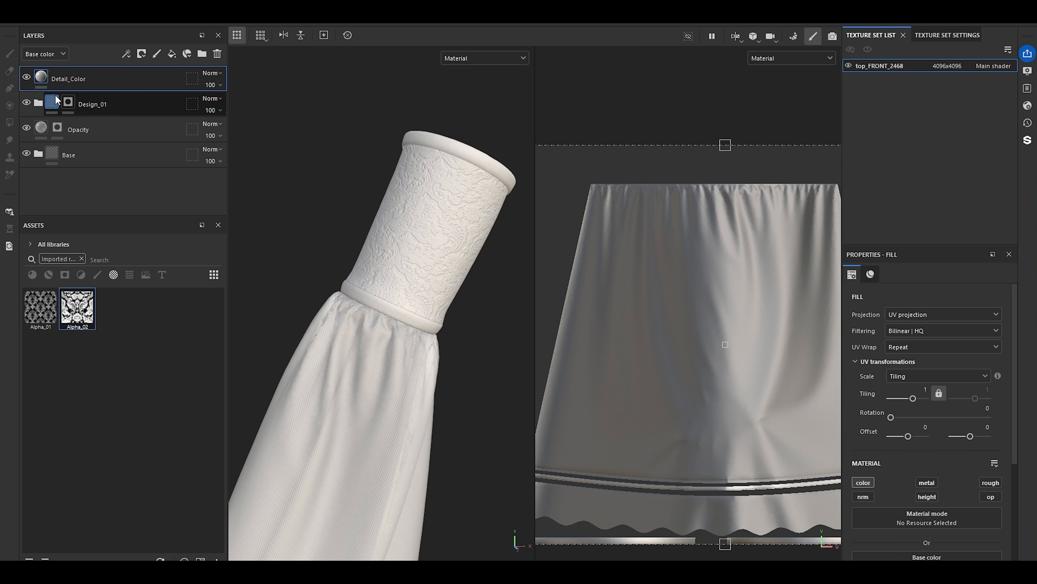
# - Copy the dark brown hex 1C140F from the Design_01 fill layer and apply it as the Detail_Color layer's base color
pyautogui.click(39, 104)
pyautogui.click(54, 132)
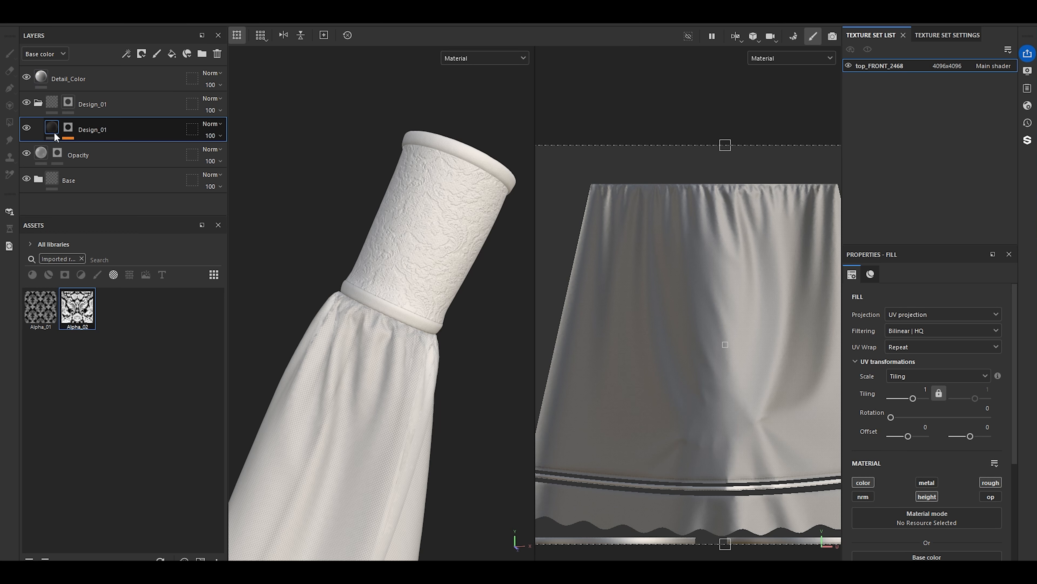
pyautogui.click(914, 452)
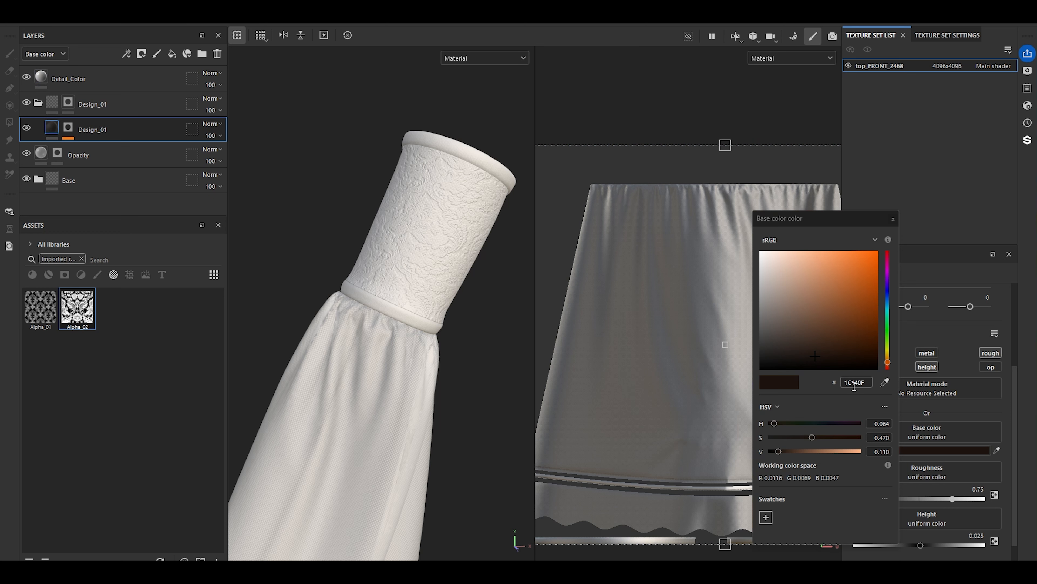
pyautogui.doubleClick(853, 383)
pyautogui.rightClick(855, 385)
pyautogui.click(872, 435)
pyautogui.click(69, 78)
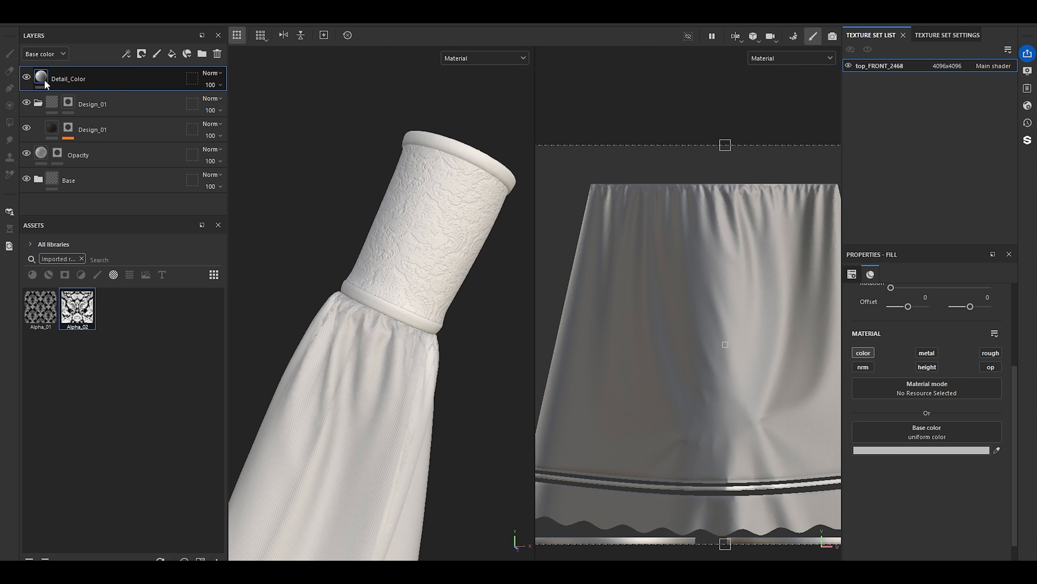
pyautogui.click(895, 450)
pyautogui.doubleClick(856, 383)
pyautogui.hotkey('ctrl', 'v')
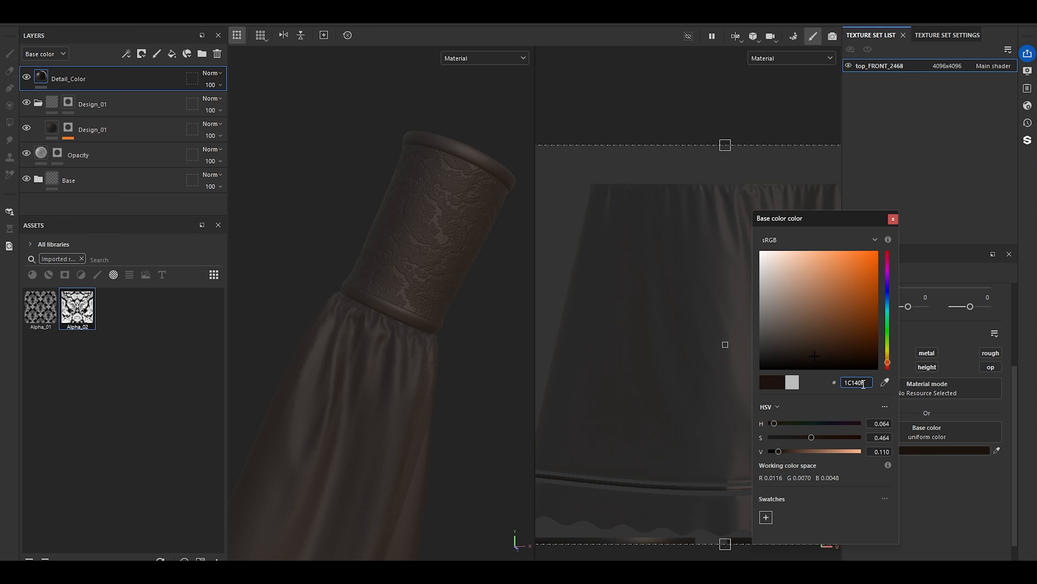
pyautogui.click(892, 218)
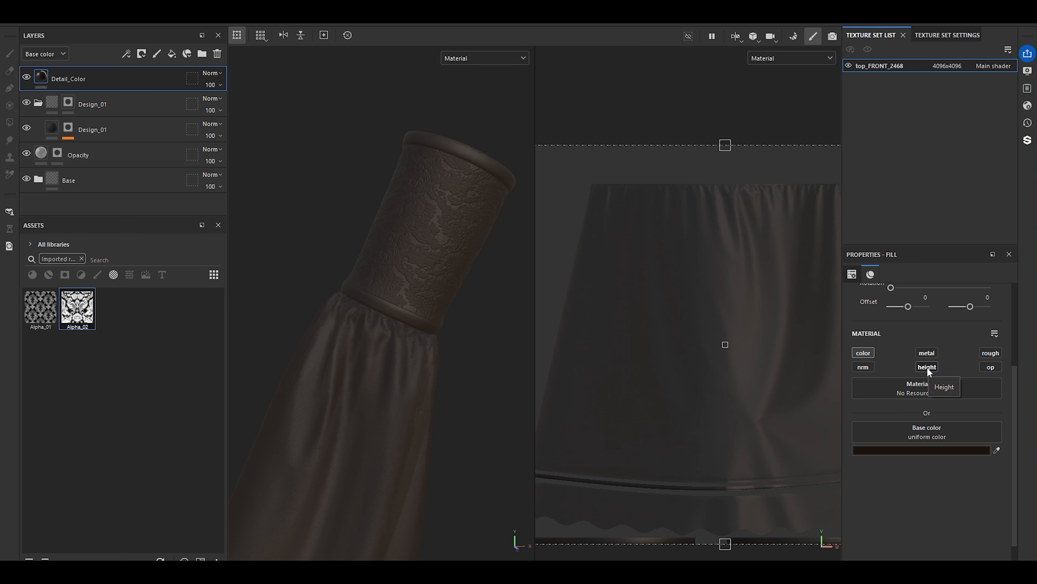
# - Enable the roughness channel on Detail_Color and match the Design_01 fill layer's roughness of 0.75
pyautogui.click(990, 352)
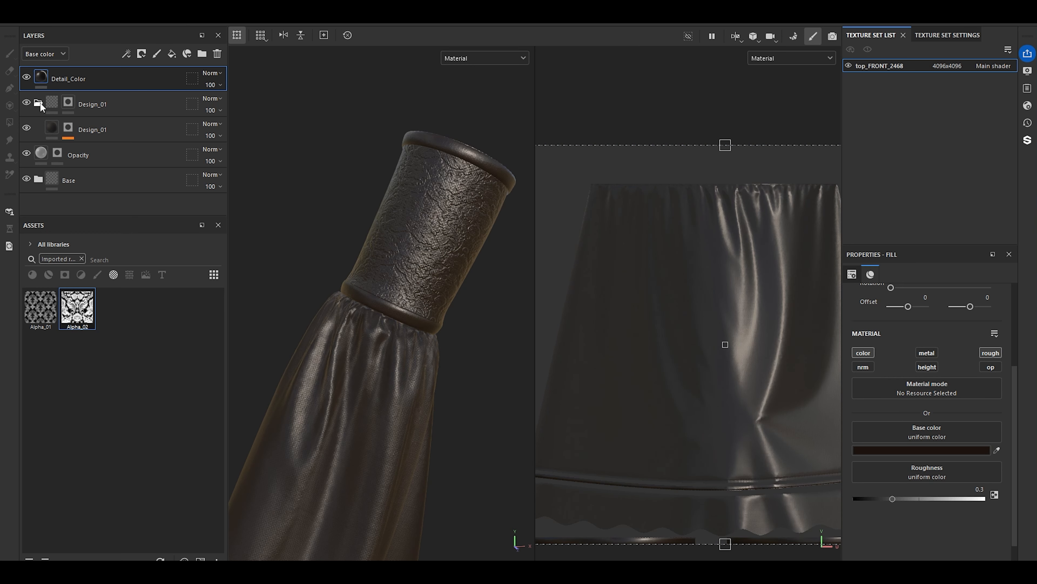
pyautogui.click(123, 129)
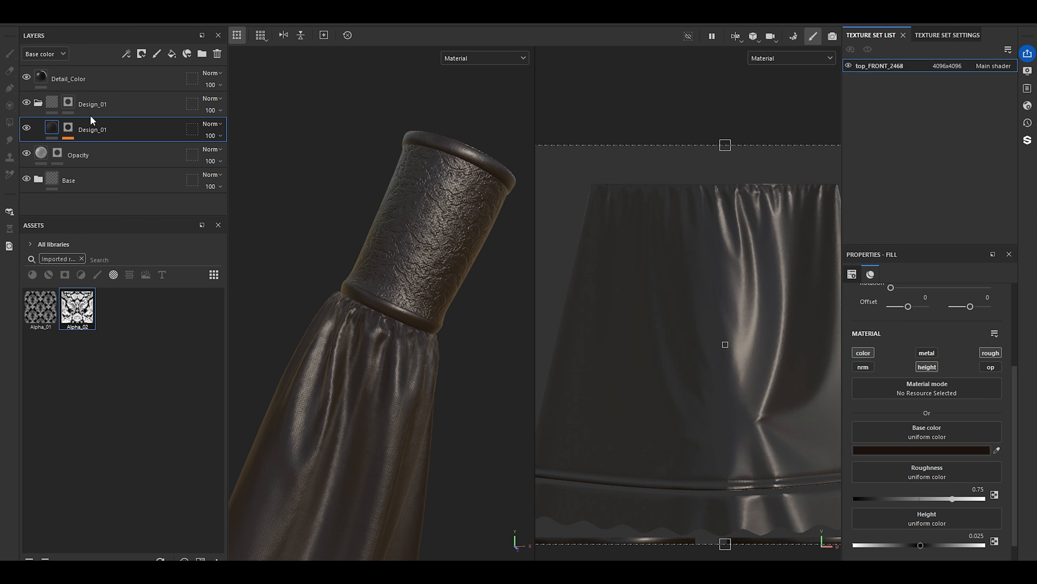
pyautogui.click(94, 87)
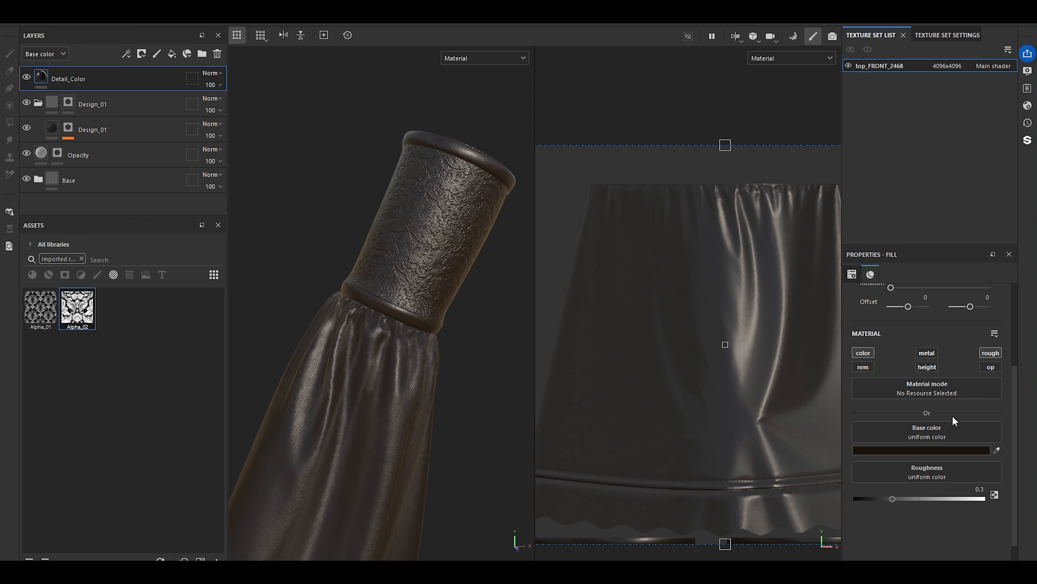
pyautogui.click(967, 489)
pyautogui.write('.75')
pyautogui.press('Return')
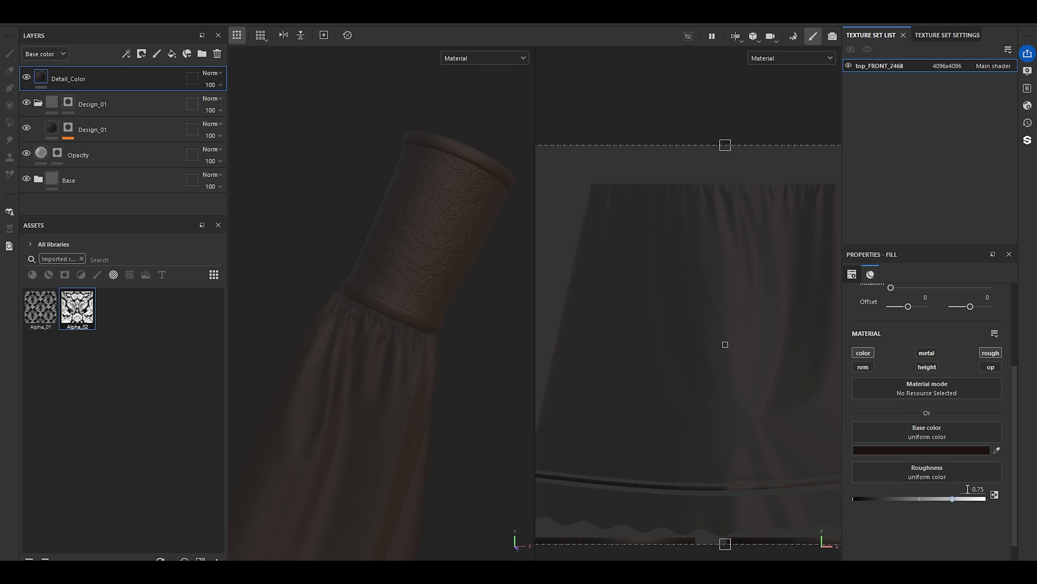
# - Add a black mask to Detail_Color and reveal it on the cuff's upper and lower trims using UV-island polygon fill
pyautogui.moveTo(440, 226); pyautogui.dragTo(419, 274, button='middle')
pyautogui.click(142, 54)
pyautogui.click(157, 66)
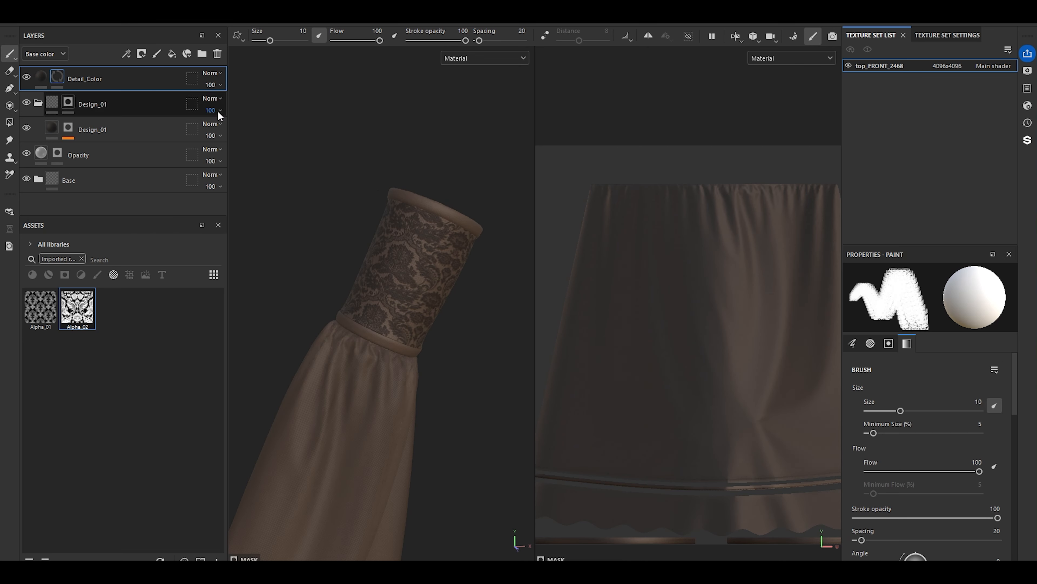
pyautogui.click(9, 122)
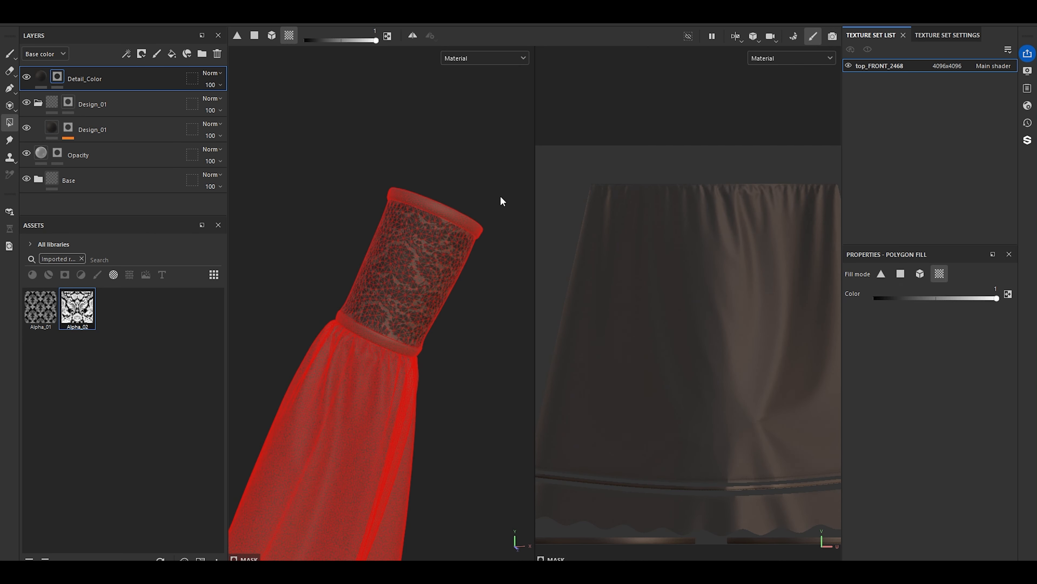
pyautogui.scroll(3, 490, 171)
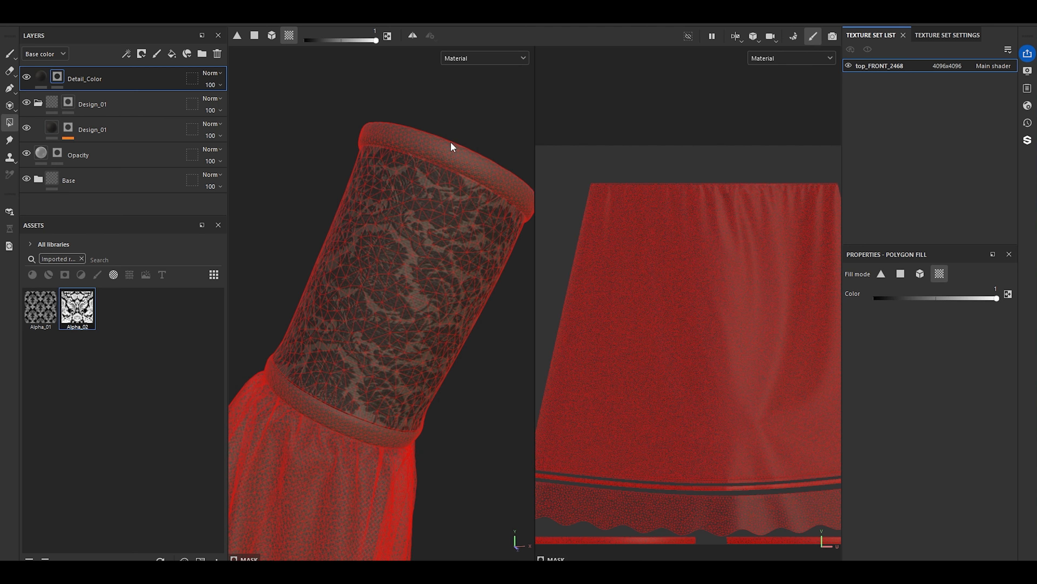
pyautogui.keyDown('alt'); pyautogui.moveTo(449, 146); pyautogui.dragTo(424, 184, button='middle'); pyautogui.keyUp('alt')
pyautogui.click(430, 184)
pyautogui.keyDown('alt'); pyautogui.moveTo(370, 434); pyautogui.dragTo(429, 296, button='middle'); pyautogui.keyUp('alt')
pyautogui.click(397, 293)
# - Reveal Detail_Color on the trim band above the scalloped hem using UV-island polygon fill
pyautogui.scroll(-3, 397, 292)
pyautogui.keyDown('alt'); pyautogui.moveTo(373, 411); pyautogui.dragTo(470, 106, button='middle'); pyautogui.keyUp('alt')
pyautogui.keyDown('alt'); pyautogui.moveTo(457, 347); pyautogui.dragTo(384, 377, button='right'); pyautogui.keyUp('alt')
pyautogui.keyDown('alt'); pyautogui.moveTo(385, 376); pyautogui.dragTo(390, 283); pyautogui.keyUp('alt')
pyautogui.click(312, 242)
pyautogui.scroll(-5, 390, 283)
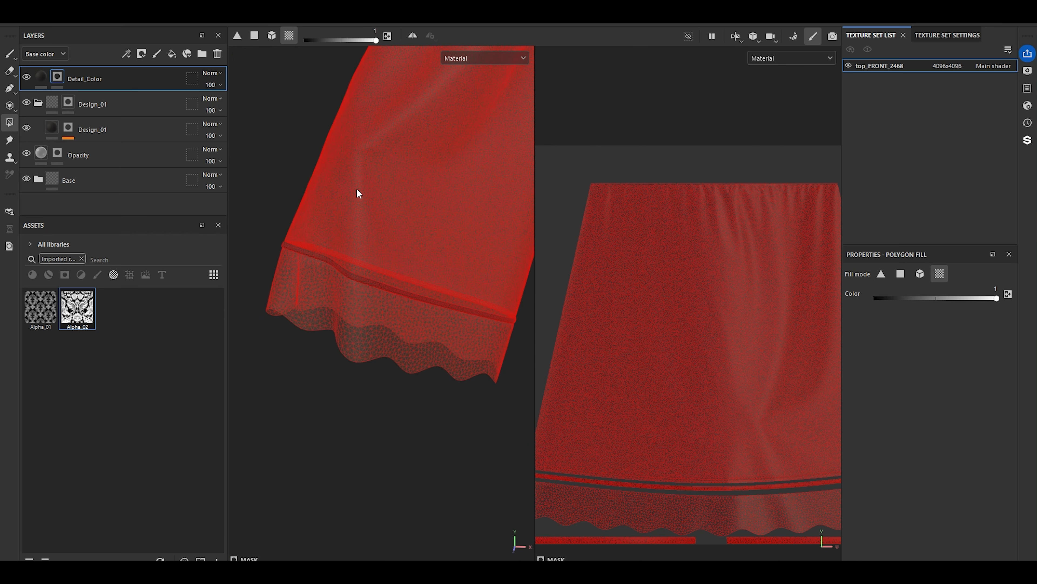
# - Inspect the hem trim up close, try another UV-island fill on it in the Detail_Color mask, and undo that fill
pyautogui.click(9, 53)
pyautogui.scroll(2, 394, 320)
pyautogui.moveTo(437, 336)
pyautogui.keyDown('alt'); pyautogui.mouseDown()
pyautogui.moveTo(400, 376)
pyautogui.moveTo(394, 338)
pyautogui.mouseUp(); pyautogui.keyUp('alt')
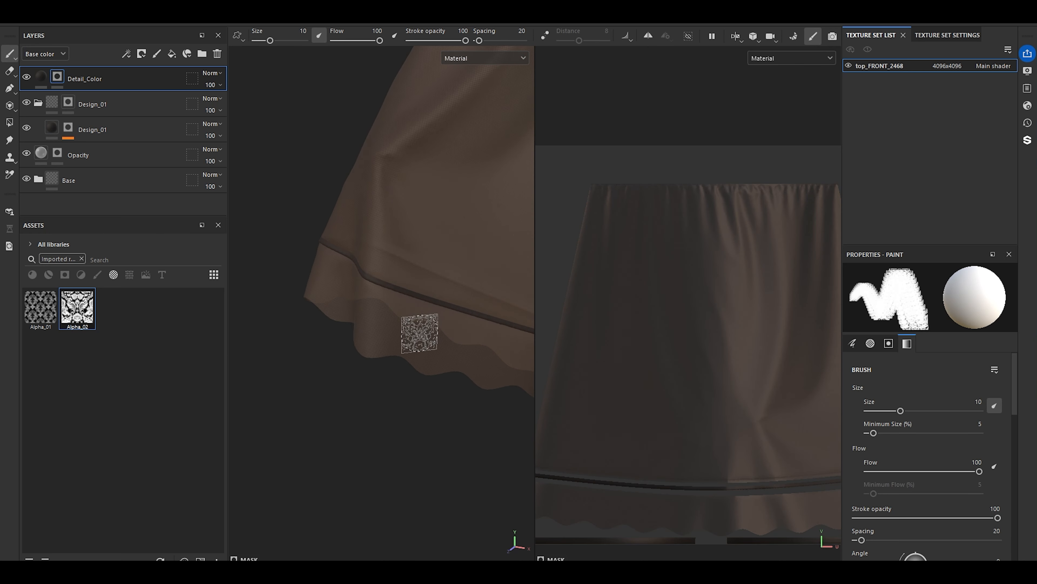
pyautogui.scroll(5, 410, 339)
pyautogui.keyDown('alt'); pyautogui.moveTo(451, 339); pyautogui.dragTo(370, 259); pyautogui.keyUp('alt')
pyautogui.scroll(2, 370, 260)
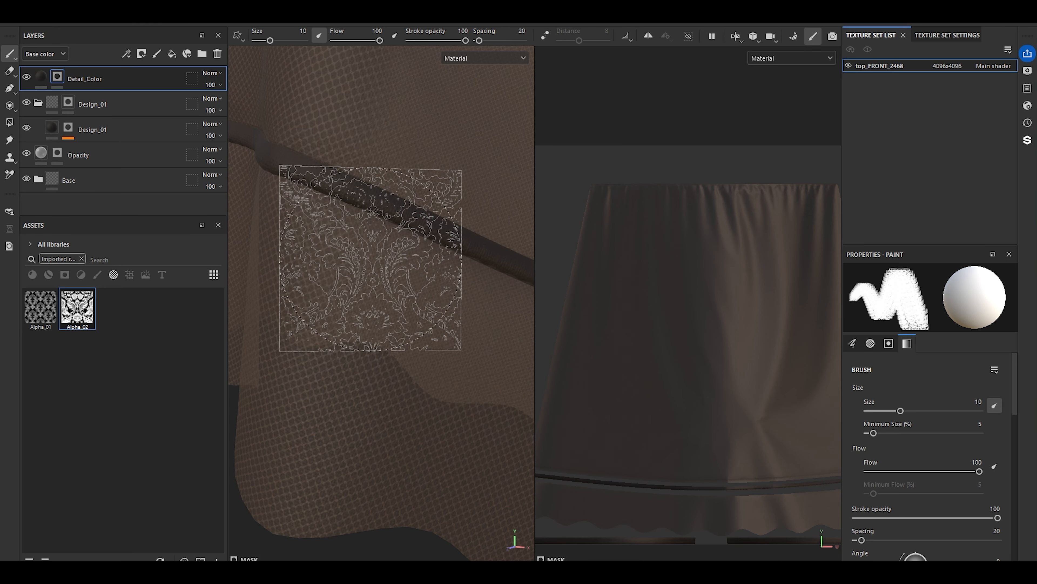
pyautogui.click(10, 122)
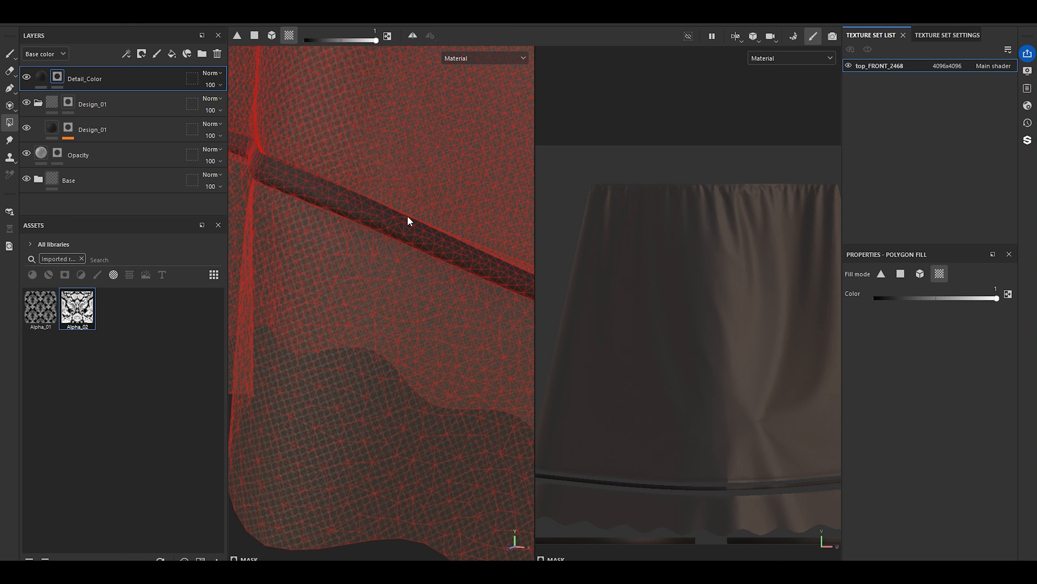
pyautogui.click(358, 202)
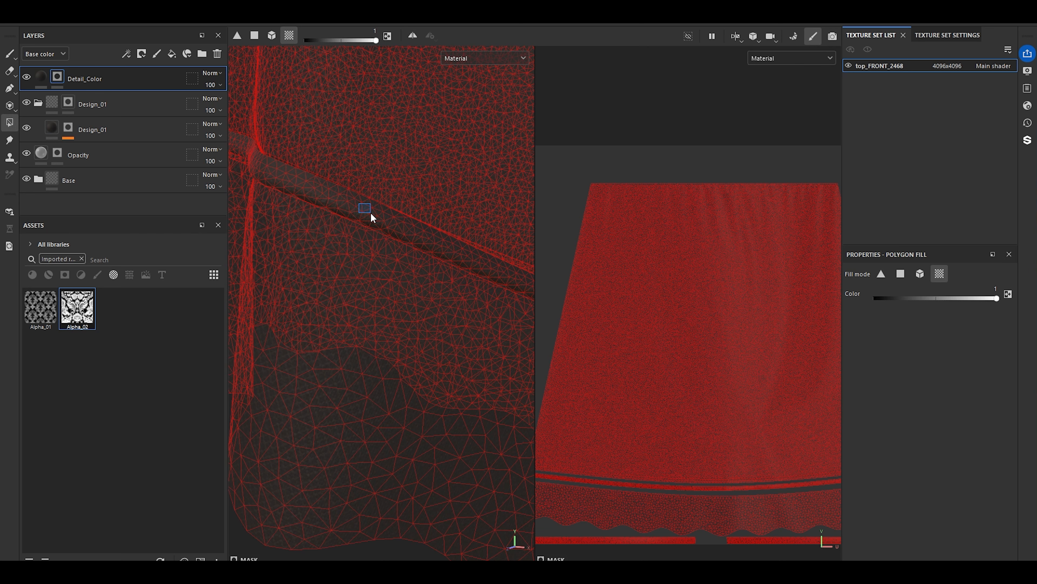
pyautogui.keyDown('alt'); pyautogui.moveTo(407, 251); pyautogui.dragTo(403, 203); pyautogui.keyUp('alt')
pyautogui.hotkey('ctrl', 'z')
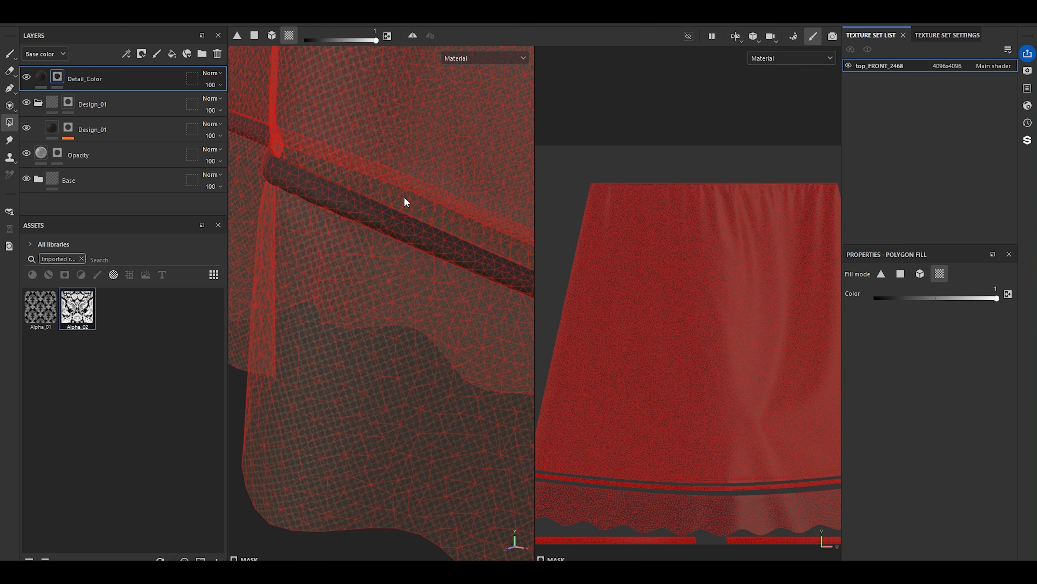
# - Collapse the Design_01 folder, return to the Paint tool and frame the whole sleeve to check the dark trims
pyautogui.click(39, 102)
pyautogui.scroll(-5, 430, 246)
pyautogui.press('f')
pyautogui.press('1')
pyautogui.moveTo(431, 359)
pyautogui.keyDown('alt'); pyautogui.mouseDown()
pyautogui.moveTo(405, 347)
pyautogui.moveTo(417, 347)
pyautogui.mouseUp(); pyautogui.keyUp('alt')
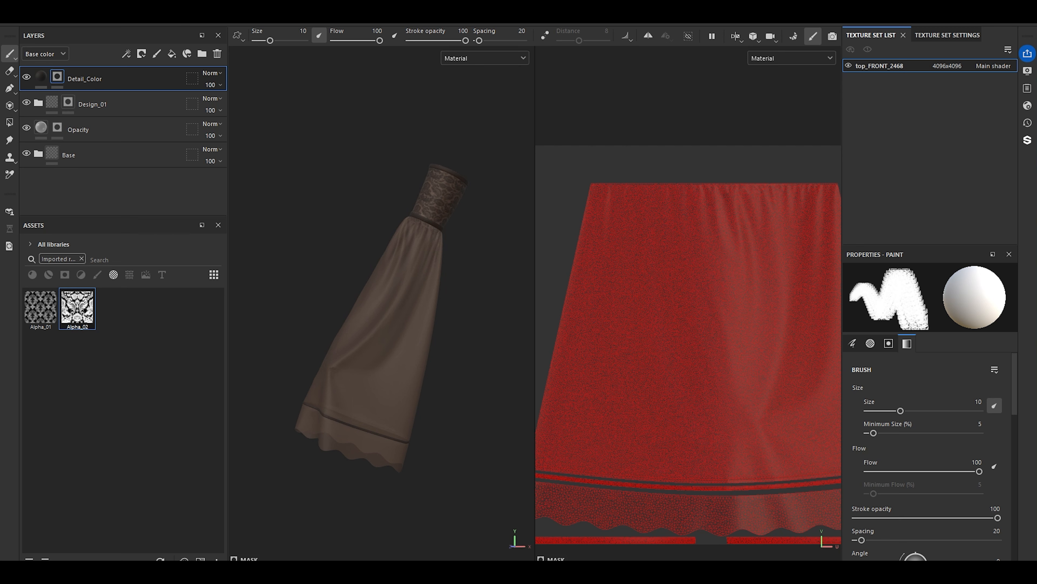
pyautogui.scroll(5, 331, 325)
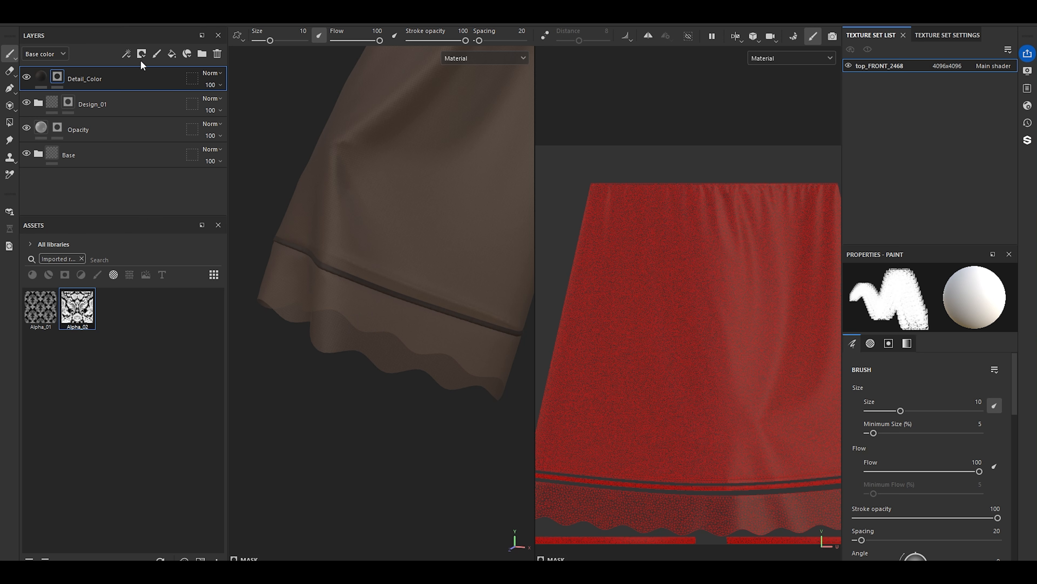
pyautogui.click(170, 58)
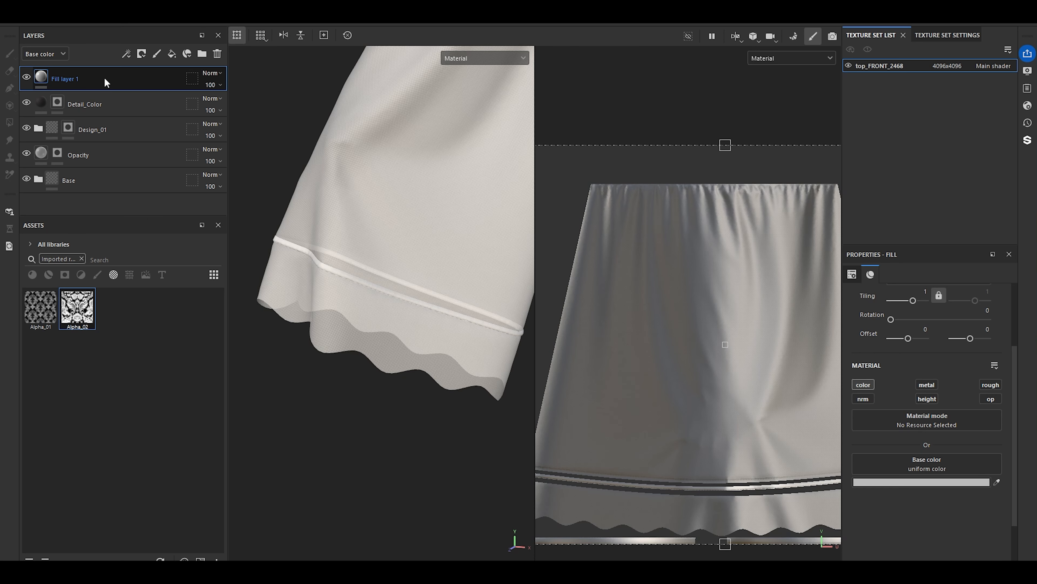
pyautogui.doubleClick(78, 79)
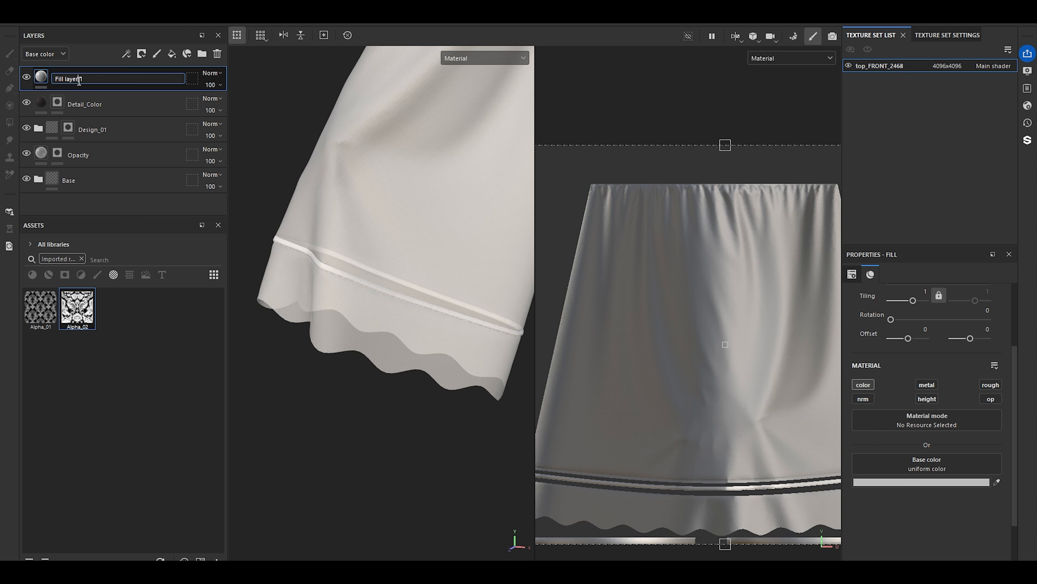
pyautogui.click(114, 91)
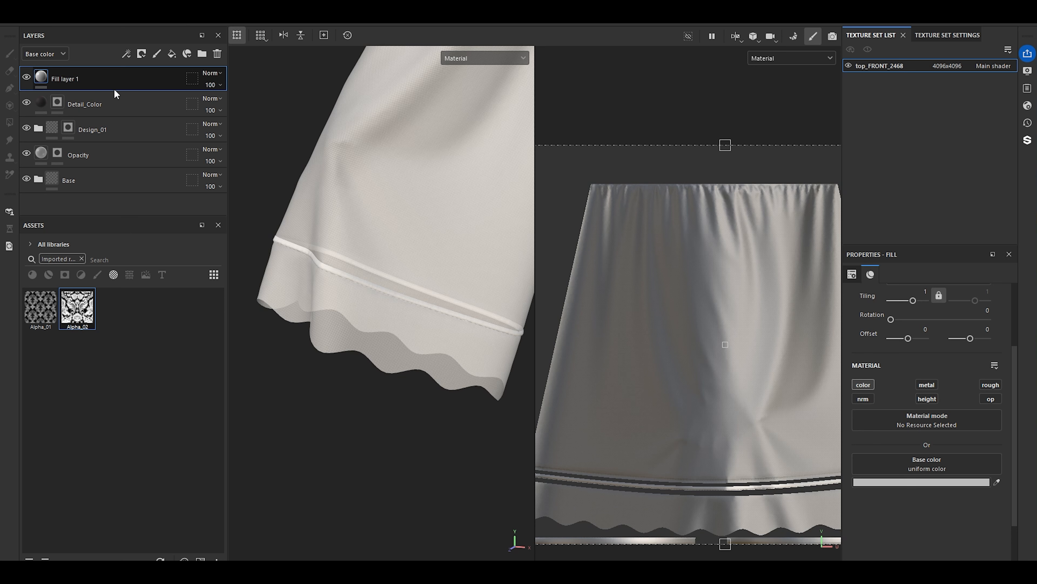
pyautogui.click(218, 55)
# - Duplicate the Design_01 fill layer out of its folder to the top of the layer stack and rename the copy Design_02
pyautogui.click(38, 103)
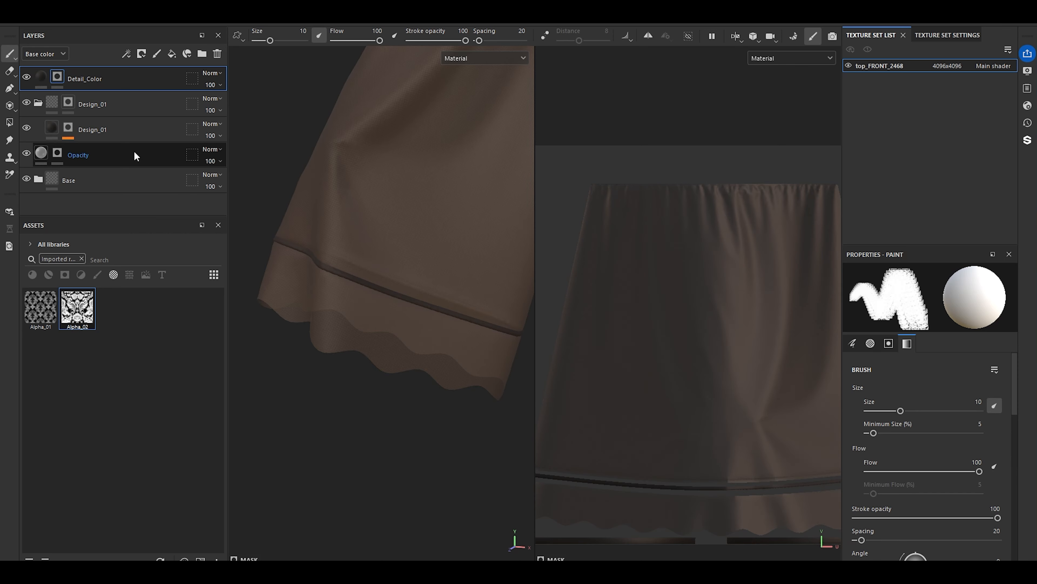
pyautogui.click(100, 133)
pyautogui.keyDown('ctrl'); pyautogui.moveTo(100, 134); pyautogui.dragTo(96, 74); pyautogui.keyUp('ctrl')
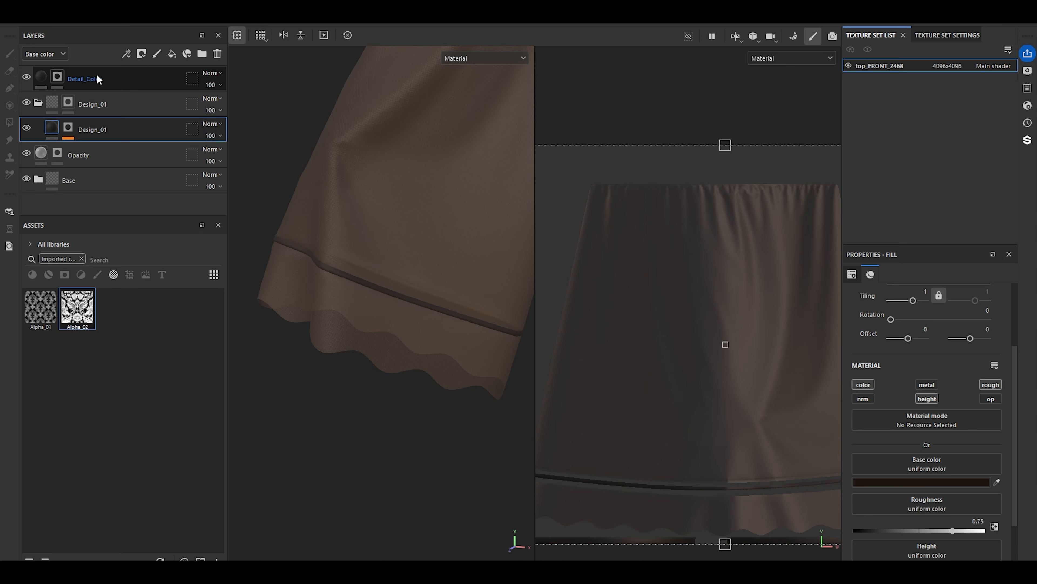
pyautogui.doubleClick(88, 78)
pyautogui.click(90, 79)
pyautogui.press('BackSpace')
pyautogui.write('2')
pyautogui.press('Return')
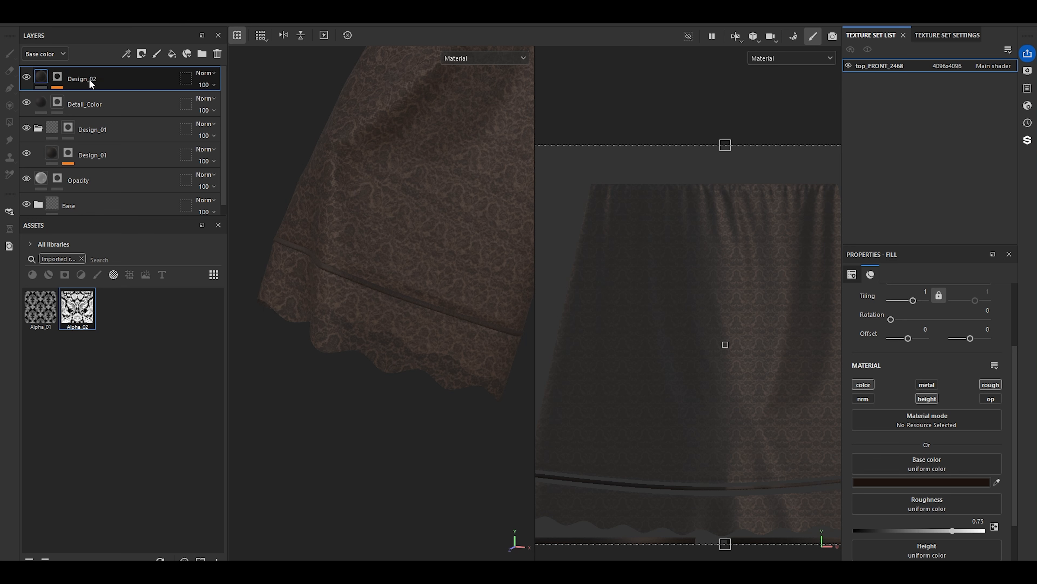
# - Remove the mask from Design_02, collapse the Design_01 folder, and apply Alpha_01 as the new mask fill of Design_02
pyautogui.rightClick(58, 76)
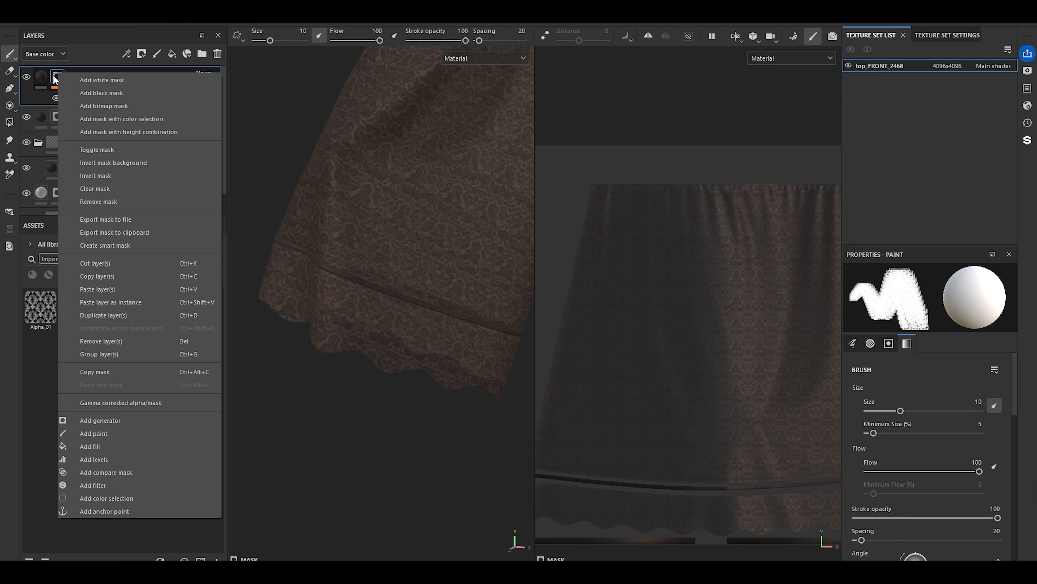
pyautogui.click(96, 202)
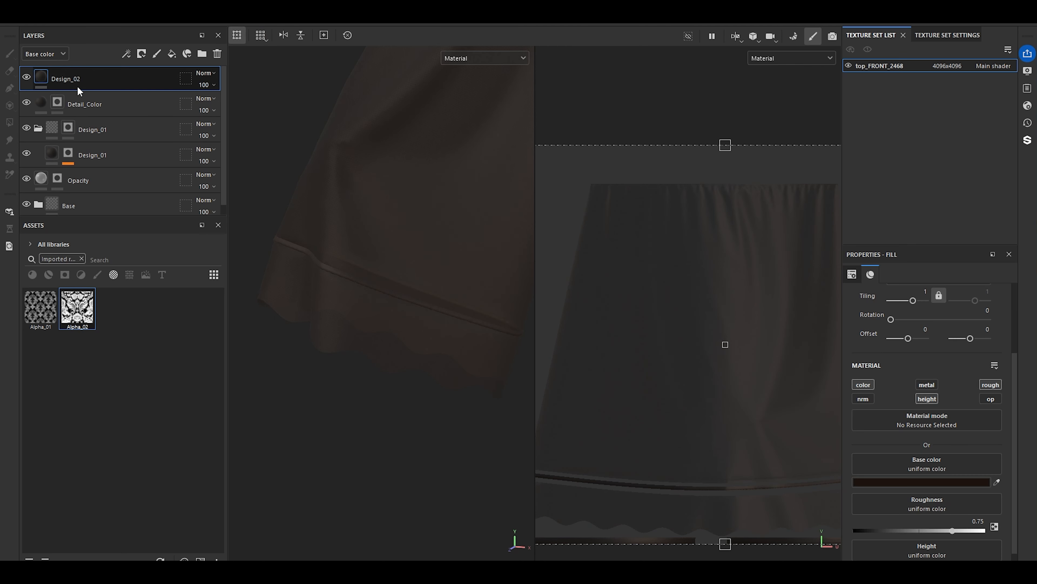
pyautogui.click(38, 127)
pyautogui.moveTo(41, 307); pyautogui.dragTo(60, 83)
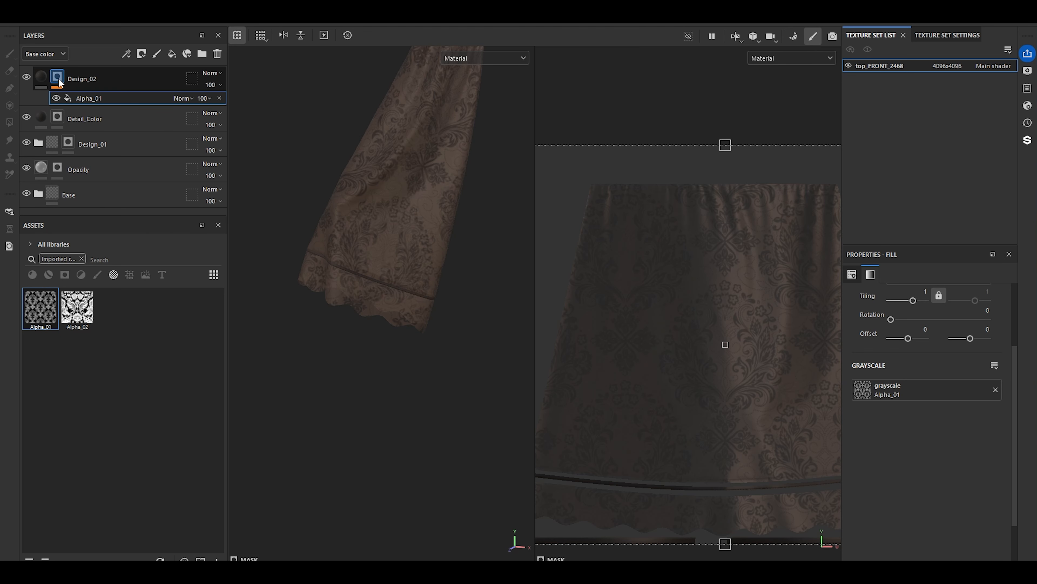
# - Set the tiling of the Alpha_01 mask fill to 15 and view the pattern near the hem
pyautogui.scroll(5, 345, 269)
pyautogui.scroll(5, 925, 368)
pyautogui.doubleClick(925, 389)
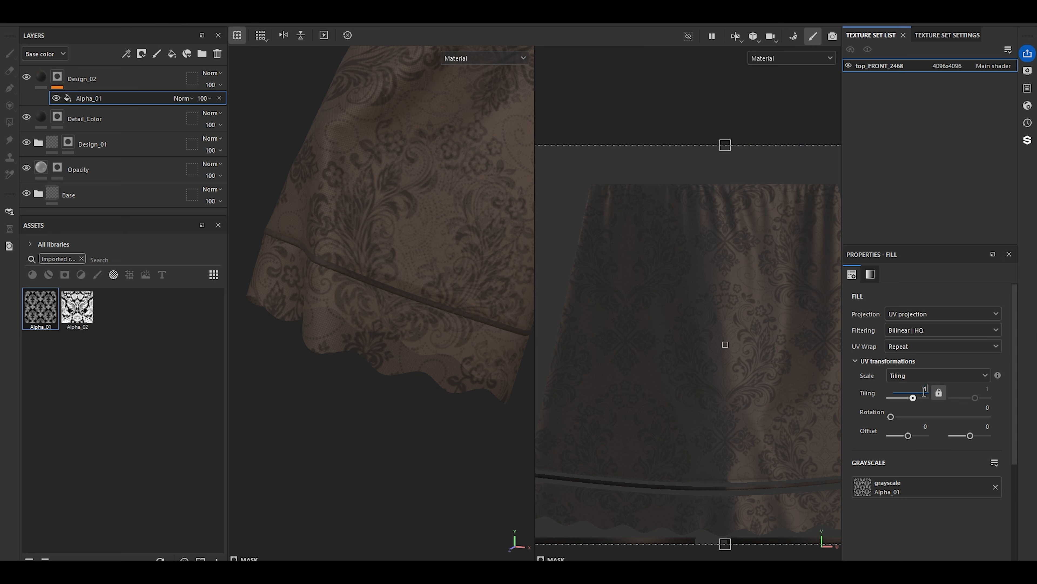
pyautogui.press('Return')
pyautogui.keyDown('alt'); pyautogui.moveTo(321, 309); pyautogui.dragTo(401, 441, button='right'); pyautogui.keyUp('alt')
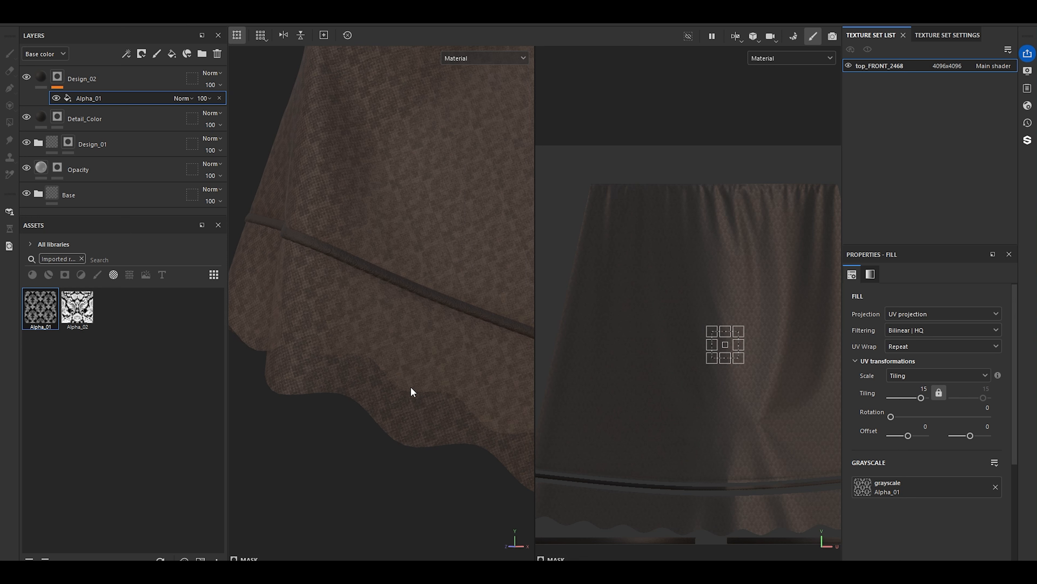
# - Enlarge the Alpha_01 pattern by trying tiling values of 7 and 5 and settling on 4
pyautogui.click(924, 389)
pyautogui.write('7')
pyautogui.press('Return')
pyautogui.click(925, 389)
pyautogui.write('5')
pyautogui.press('Return')
pyautogui.click(924, 389)
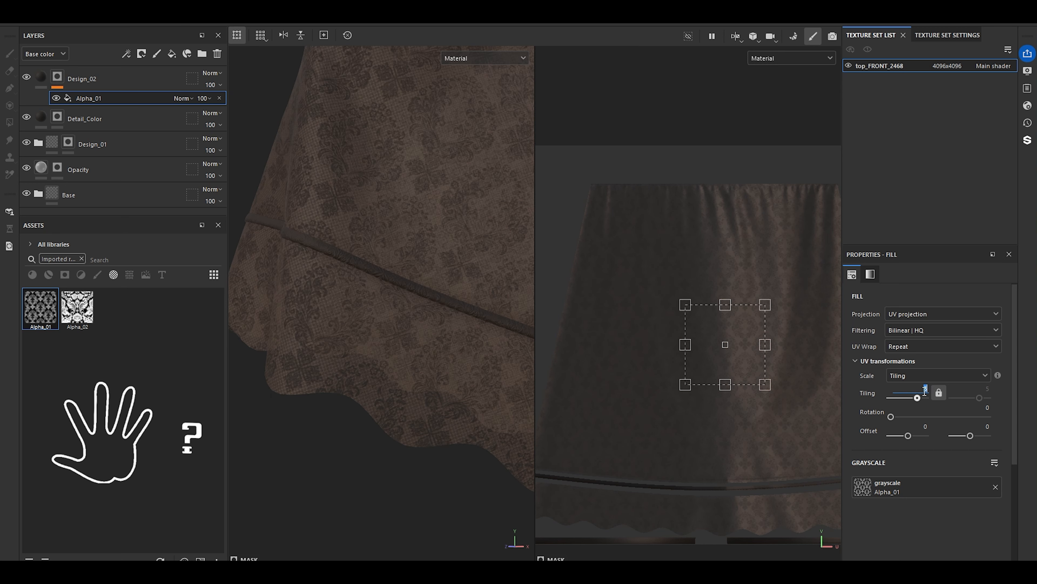
pyautogui.write('4')
pyautogui.press('Return')
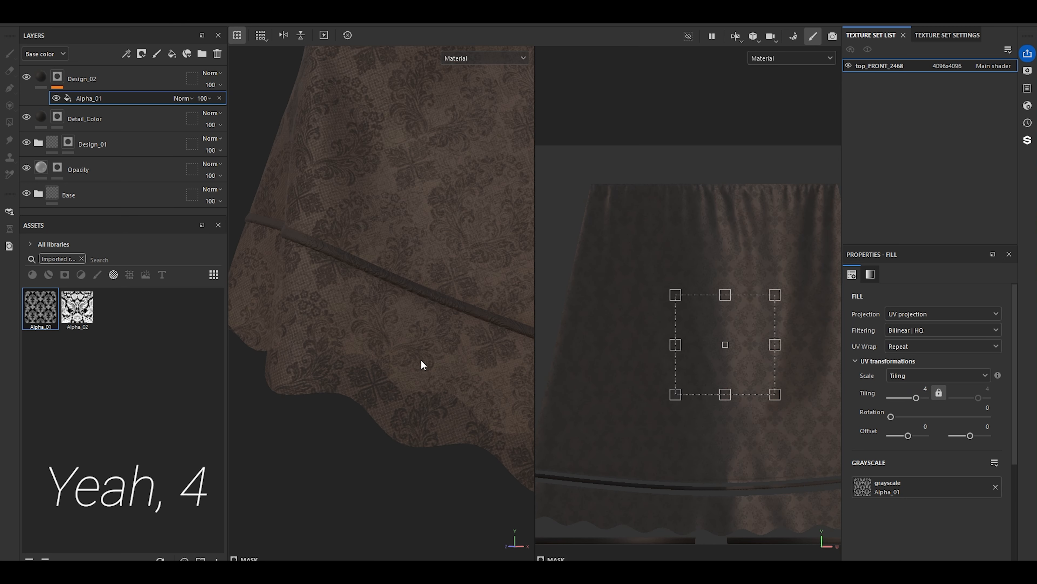
# - Check the damask pattern's scale on the whole sleeve, briefly entering the Iray rendering mode and returning to painting
pyautogui.scroll(-6, 421, 360)
pyautogui.keyDown('alt'); pyautogui.moveTo(403, 304); pyautogui.dragTo(359, 339, button='middle'); pyautogui.keyUp('alt')
pyautogui.keyDown('alt'); pyautogui.moveTo(358, 339); pyautogui.dragTo(376, 343); pyautogui.keyUp('alt')
pyautogui.keyDown('alt'); pyautogui.moveTo(376, 343); pyautogui.dragTo(405, 327, button='right'); pyautogui.keyUp('alt')
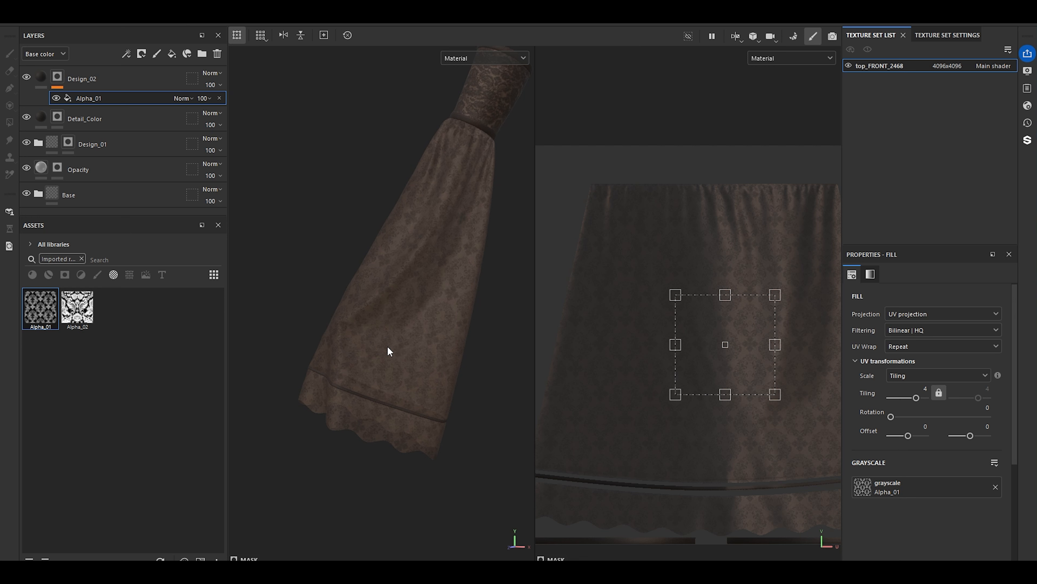
pyautogui.click(832, 36)
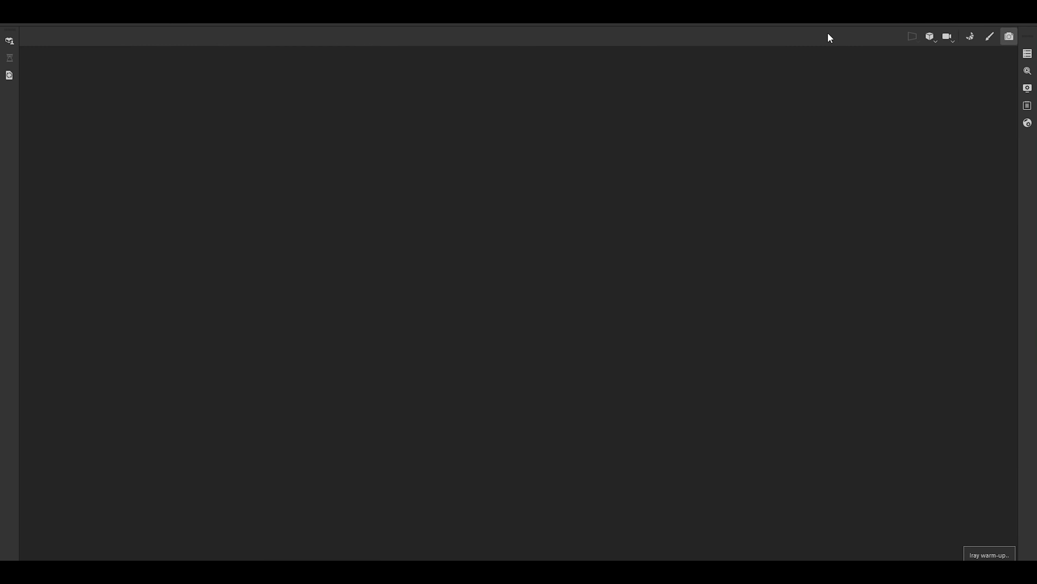
pyautogui.click(990, 36)
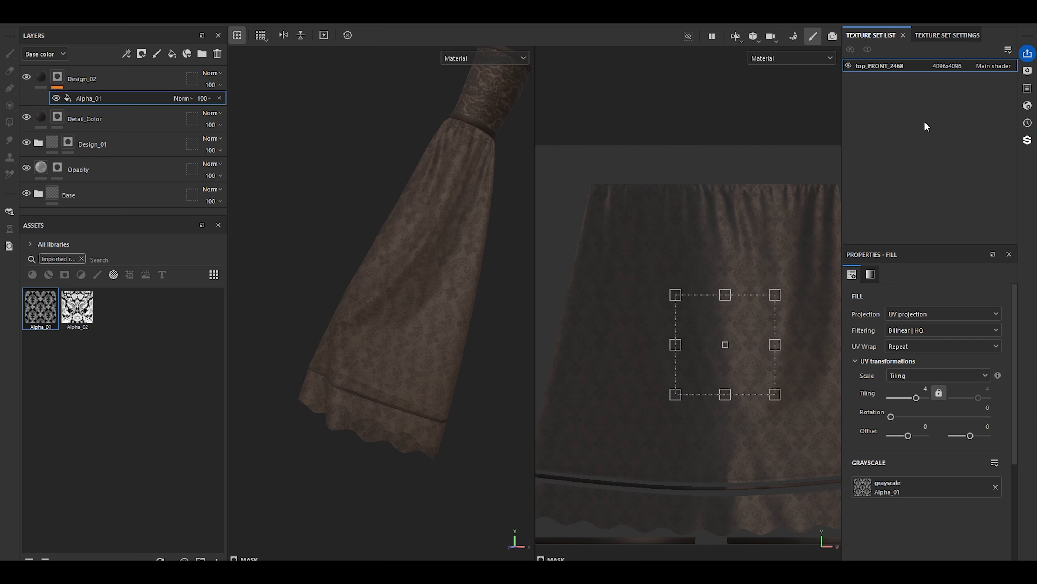
# - Set the height of the Design_02 fill layer to 0.03
pyautogui.click(41, 77)
pyautogui.scroll(-3, 893, 494)
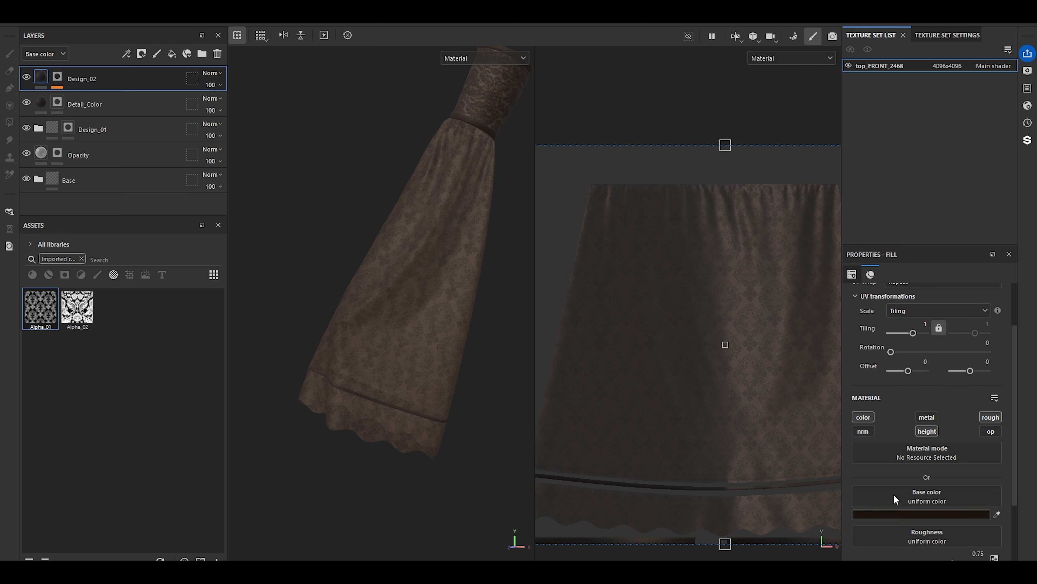
pyautogui.click(968, 532)
pyautogui.write('.03')
pyautogui.press('Return')
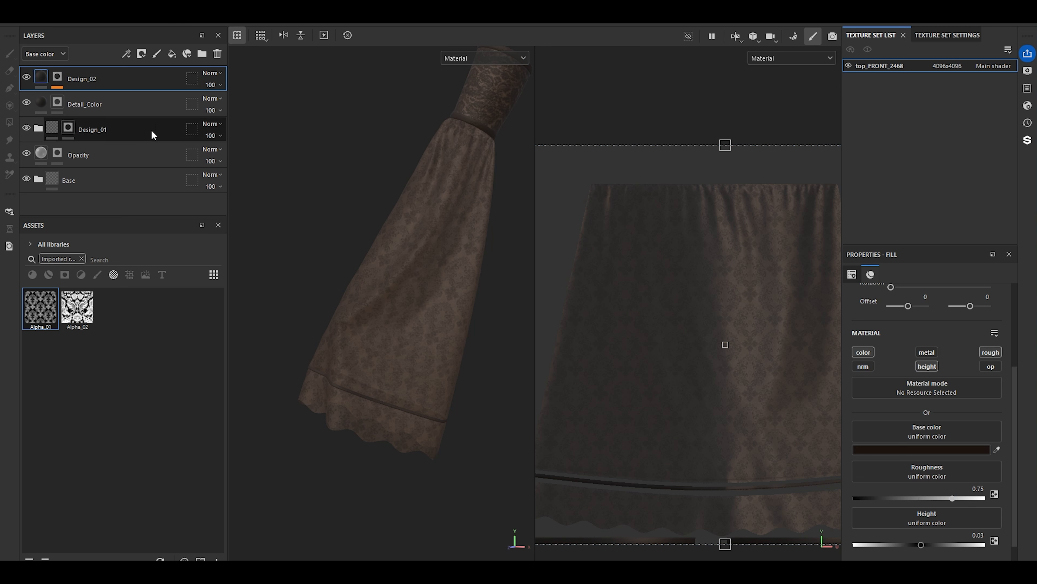
# - Set the tiling of the Alpha_01 fill in Design_02's mask to 3 and check the pattern around the hem
pyautogui.click(57, 76)
pyautogui.click(77, 99)
pyautogui.scroll(5, 310, 448)
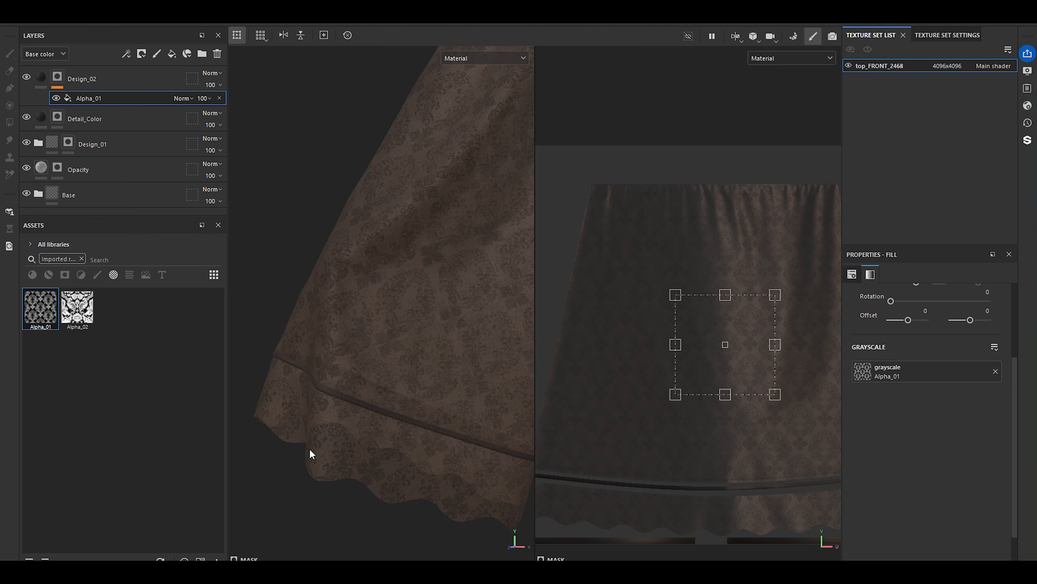
pyautogui.click(921, 378)
pyautogui.click(921, 370)
pyautogui.write('.3')
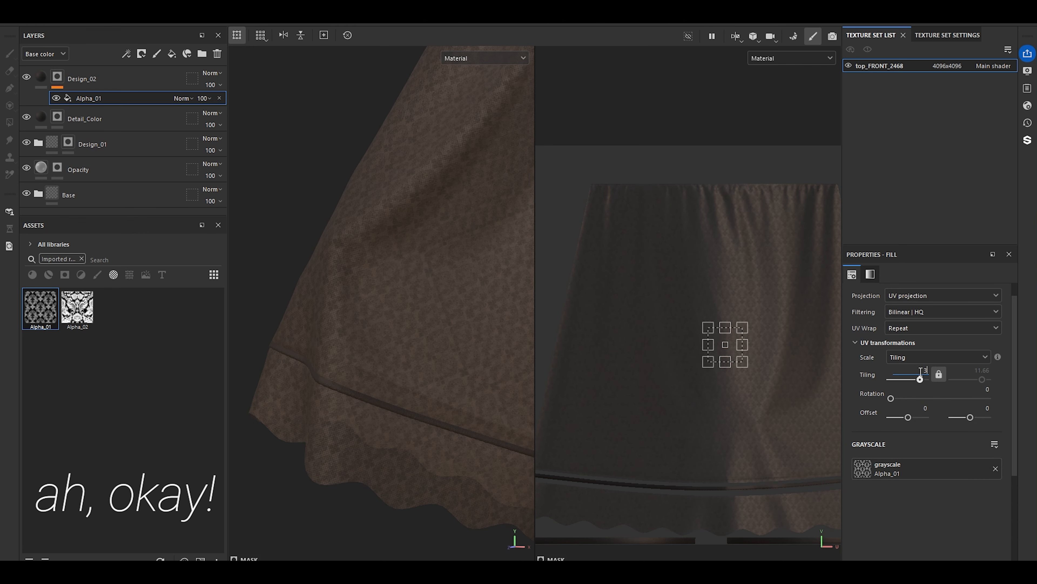
pyautogui.press('Return')
pyautogui.moveTo(376, 375)
pyautogui.keyDown('alt'); pyautogui.mouseDown()
pyautogui.moveTo(370, 440)
pyautogui.moveTo(352, 417)
pyautogui.moveTo(371, 355)
pyautogui.mouseUp(); pyautogui.keyUp('alt')
pyautogui.moveTo(410, 438)
pyautogui.keyDown('alt'); pyautogui.mouseDown()
pyautogui.moveTo(388, 420)
pyautogui.moveTo(426, 428)
pyautogui.mouseUp(); pyautogui.keyUp('alt')
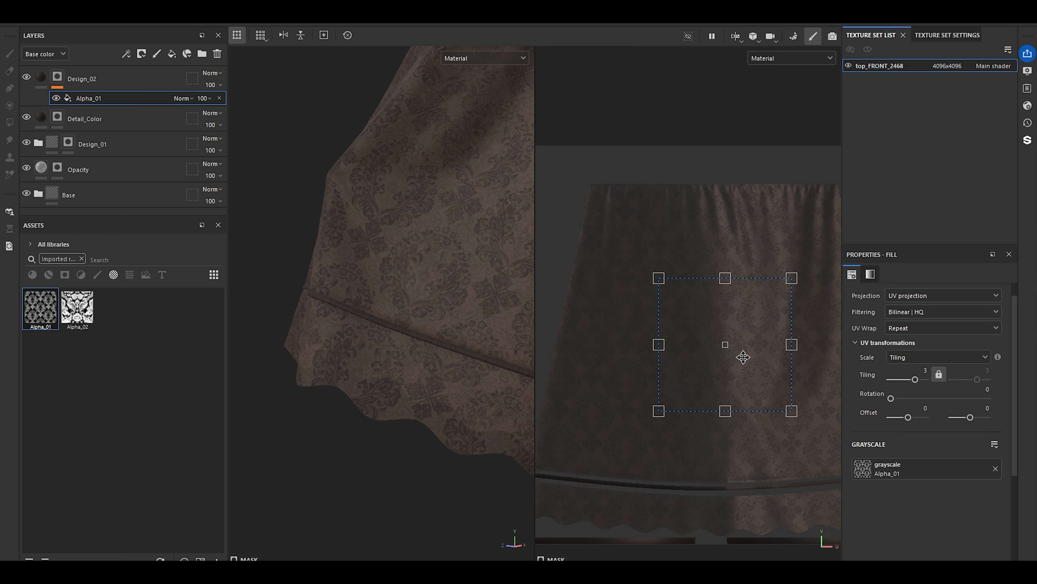
# - Shift the Alpha_01 pattern slightly in UV space to an offset of about -0.004, -0.005 and inspect it on the hem
pyautogui.moveTo(737, 353)
pyautogui.mouseDown()
pyautogui.moveTo(730, 369)
pyautogui.moveTo(736, 355)
pyautogui.mouseUp()
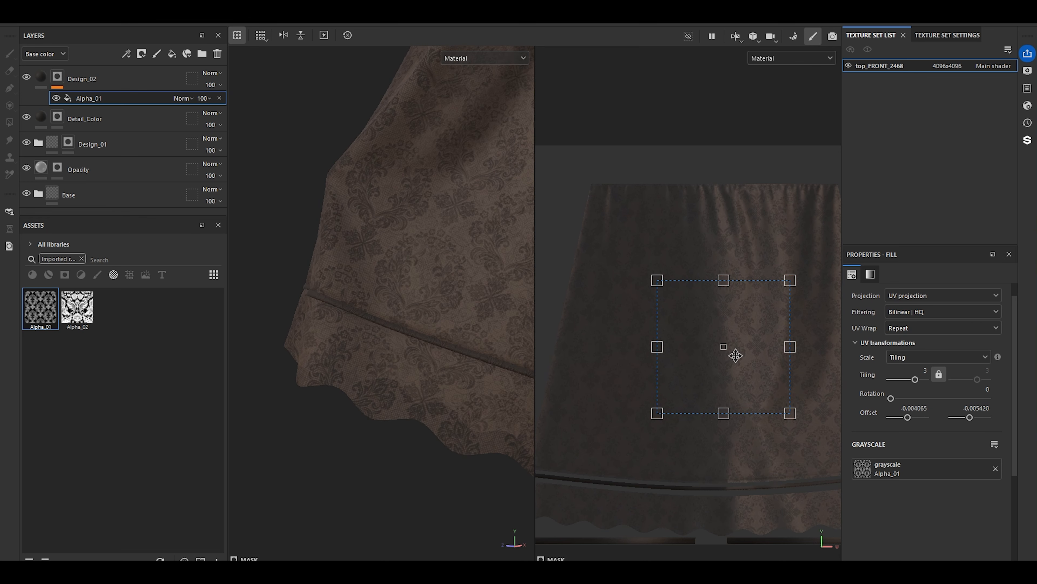
pyautogui.keyDown('alt'); pyautogui.moveTo(407, 301); pyautogui.dragTo(429, 392); pyautogui.keyUp('alt')
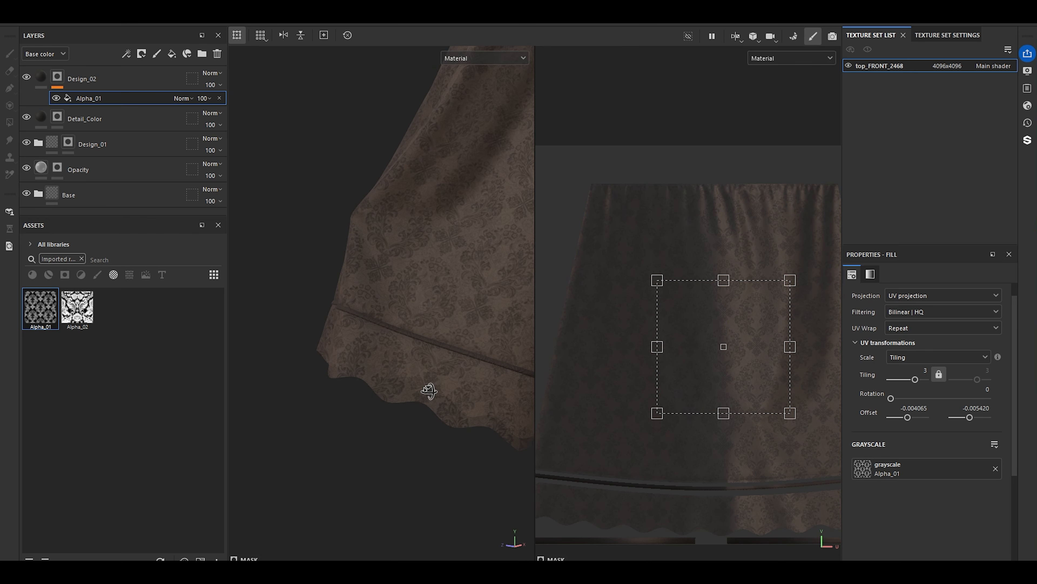
pyautogui.scroll(3, 429, 393)
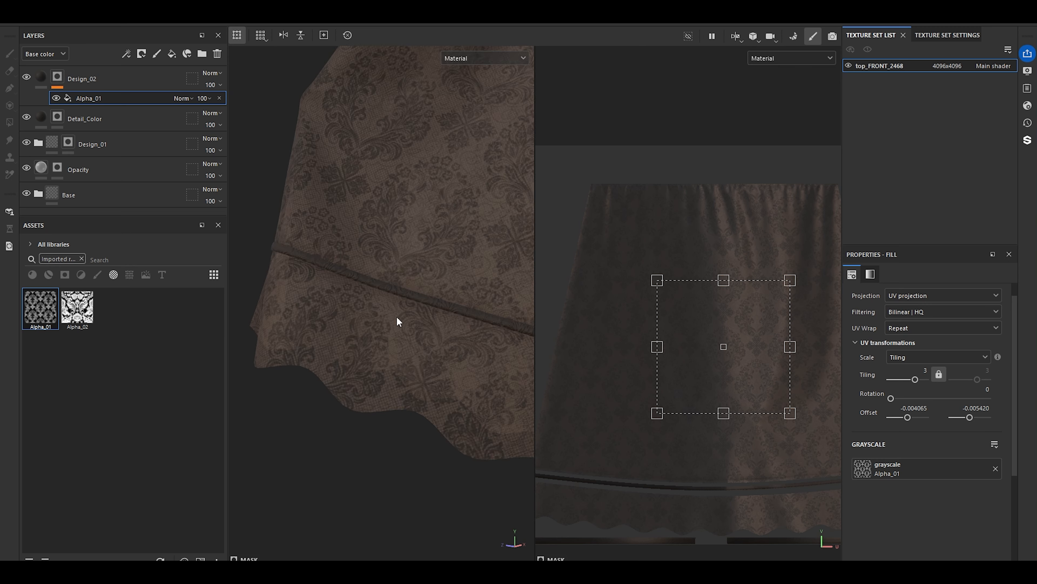
pyautogui.scroll(1, 438, 293)
pyautogui.moveTo(314, 353)
pyautogui.keyDown('alt'); pyautogui.mouseDown()
pyautogui.moveTo(342, 384)
pyautogui.moveTo(324, 338)
pyautogui.moveTo(335, 348)
pyautogui.moveTo(377, 412)
pyautogui.mouseUp(); pyautogui.keyUp('alt')
# - Group the Design_02 layer into a folder named Design_02
pyautogui.click(102, 77)
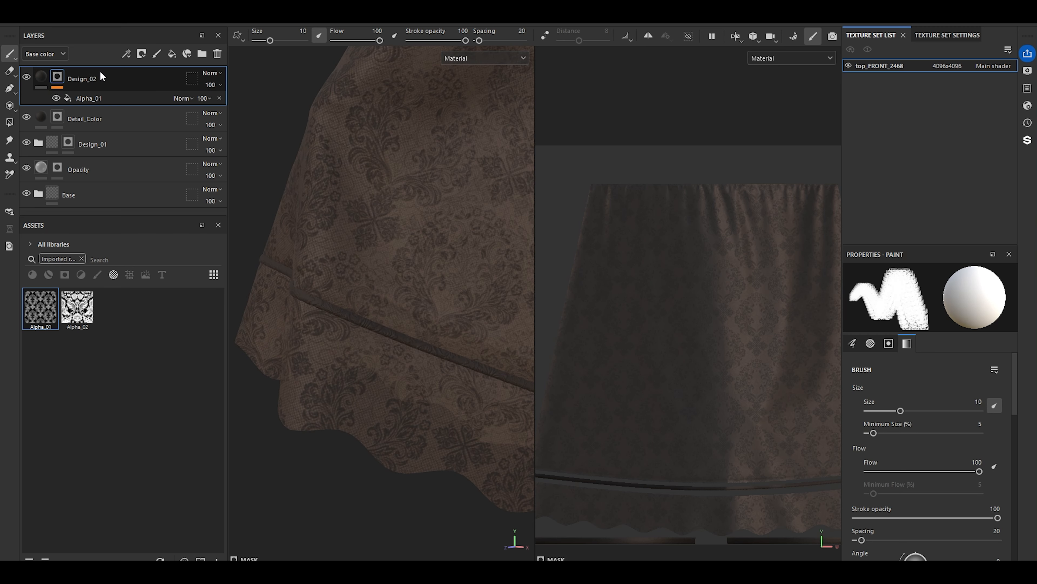
pyautogui.hotkey('ctrl', 'g')
pyautogui.doubleClick(76, 81)
pyautogui.write('D')
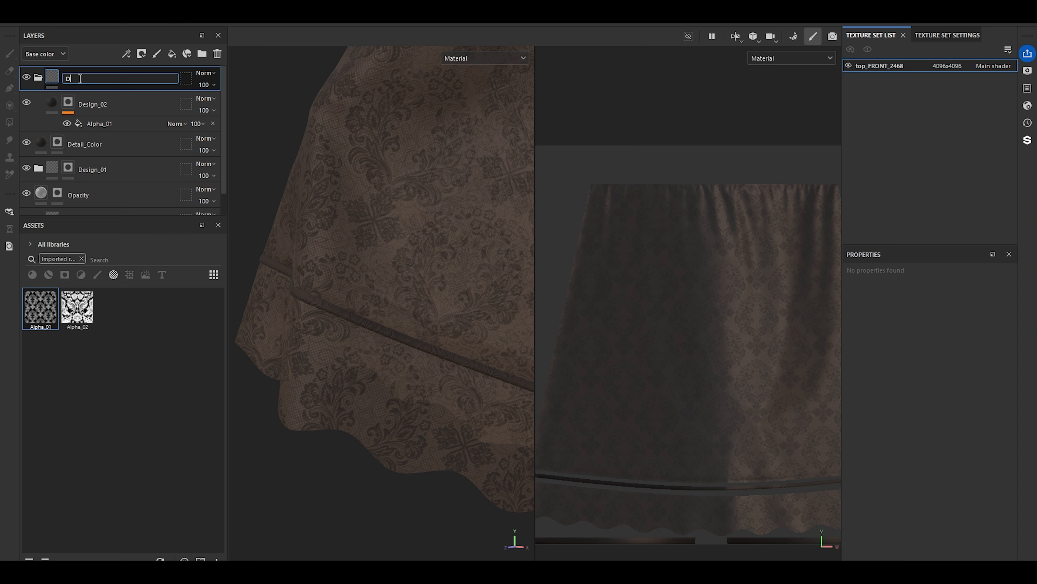
pyautogui.write('esign_02')
pyautogui.press('Return')
# - Add a black mask to the Design_02 folder, reveal the scalloped hem with UV-island polygon fill, and return to the Paint tool
pyautogui.click(142, 53)
pyautogui.click(153, 80)
pyautogui.press('4')
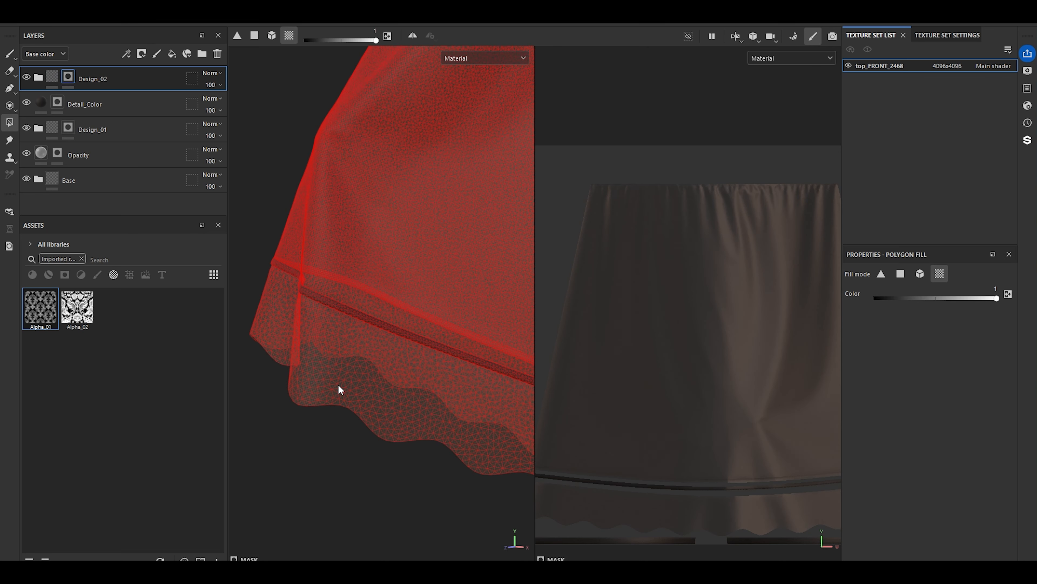
pyautogui.click(338, 384)
pyautogui.click(9, 53)
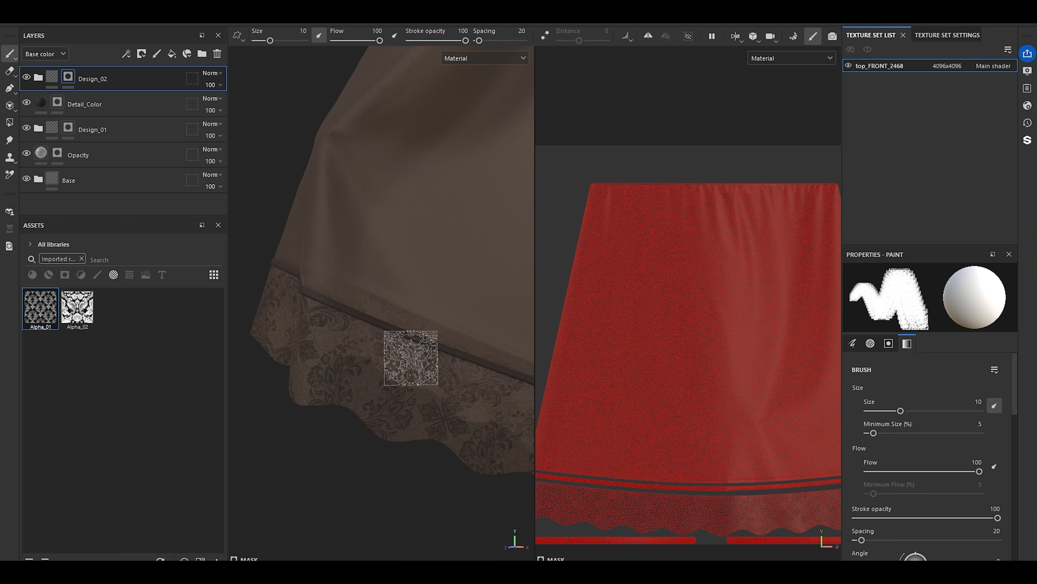
pyautogui.scroll(-3, 649, 410)
pyautogui.scroll(1, 629, 474)
pyautogui.moveTo(629, 475); pyautogui.dragTo(642, 459, button='middle')
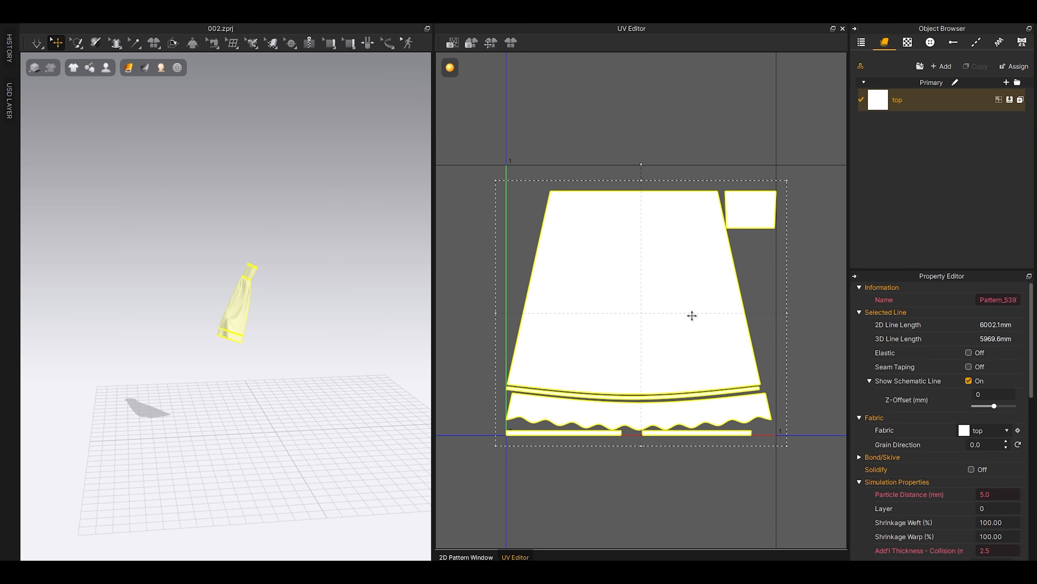
# - Switch to the 002.zprj garment project and examine which UV pieces match the scalloped hem, the trim band and the cuff
pyautogui.scroll(5, 262, 303)
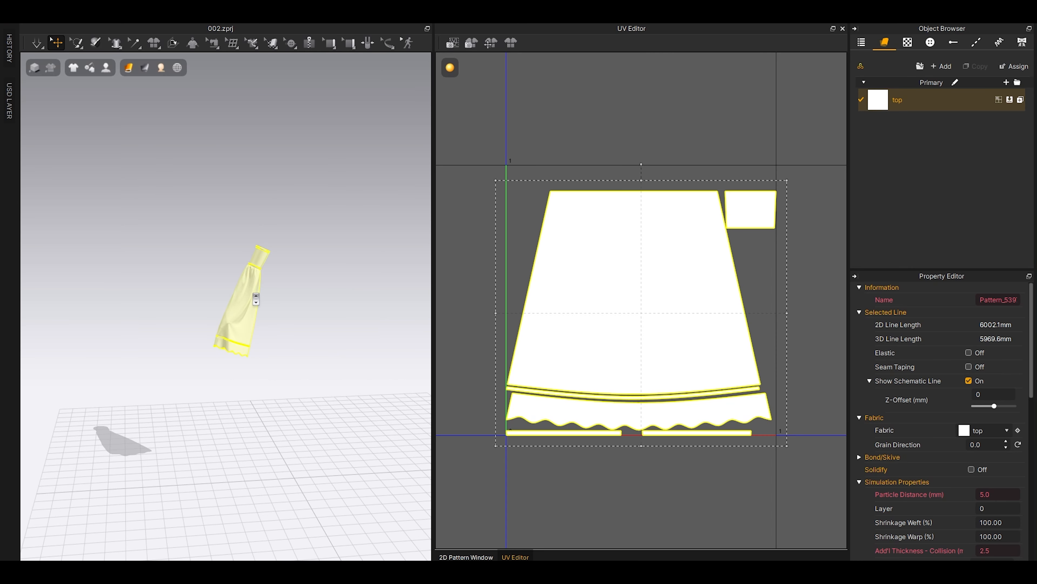
pyautogui.scroll(6, 229, 448)
pyautogui.scroll(-3, 361, 470)
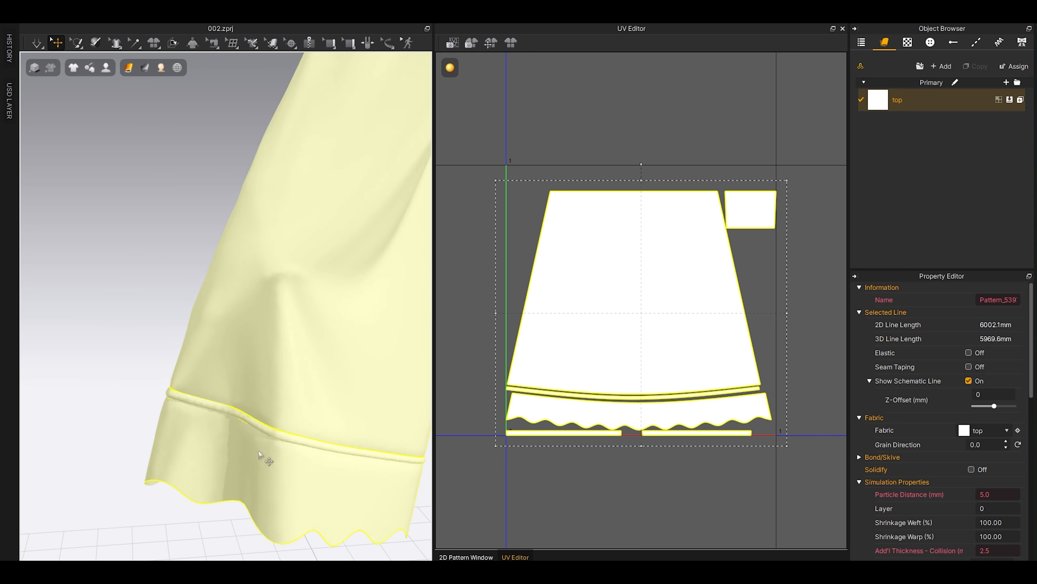
pyautogui.moveTo(267, 456); pyautogui.dragTo(245, 380, button='middle')
pyautogui.click(239, 427)
pyautogui.click(238, 395)
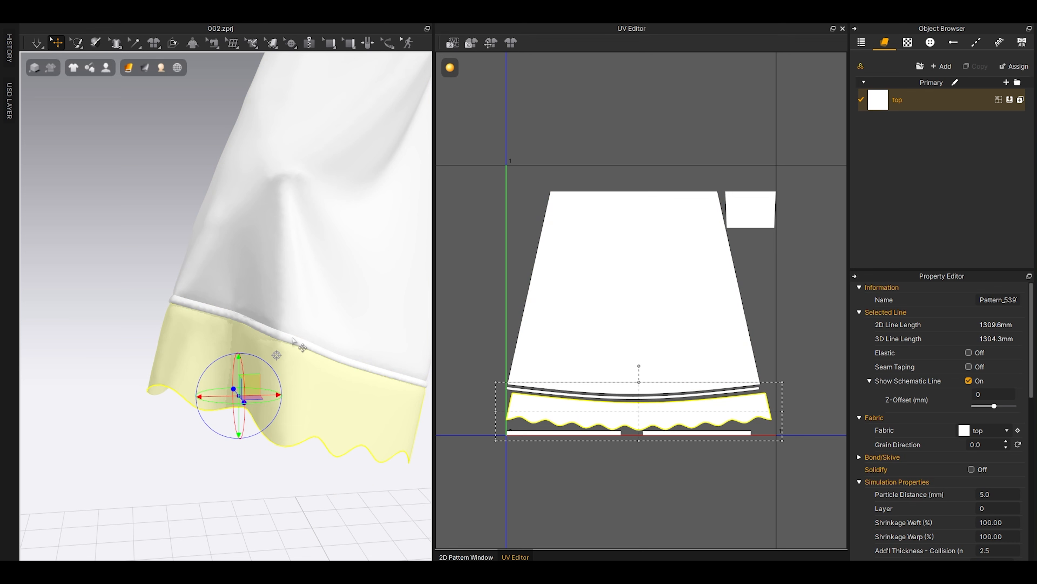
pyautogui.click(298, 341)
pyautogui.scroll(-2, 316, 223)
pyautogui.moveTo(261, 167); pyautogui.dragTo(176, 355, button='middle')
pyautogui.moveTo(235, 187); pyautogui.dragTo(241, 303, button='middle')
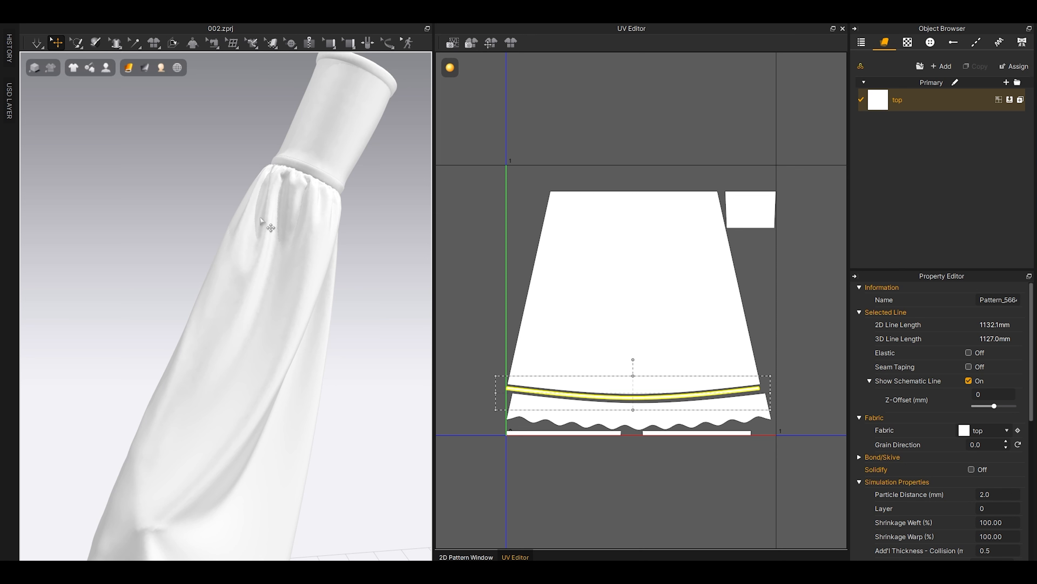
pyautogui.click(345, 92)
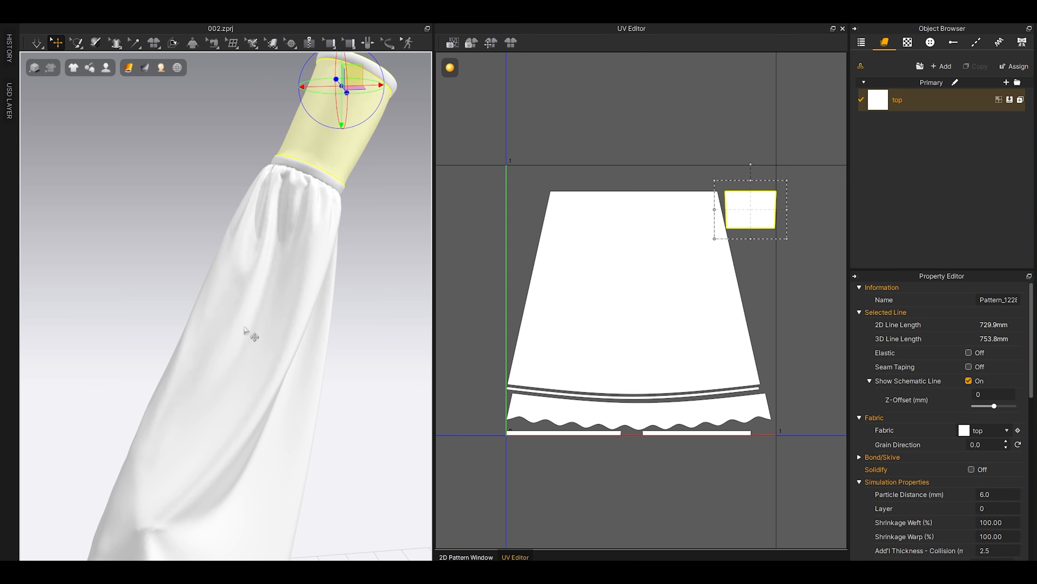
# - Return to Substance Painter and set the UV tiling of the Base fill layer inside the Base folder to 10
pyautogui.click(246, 329)
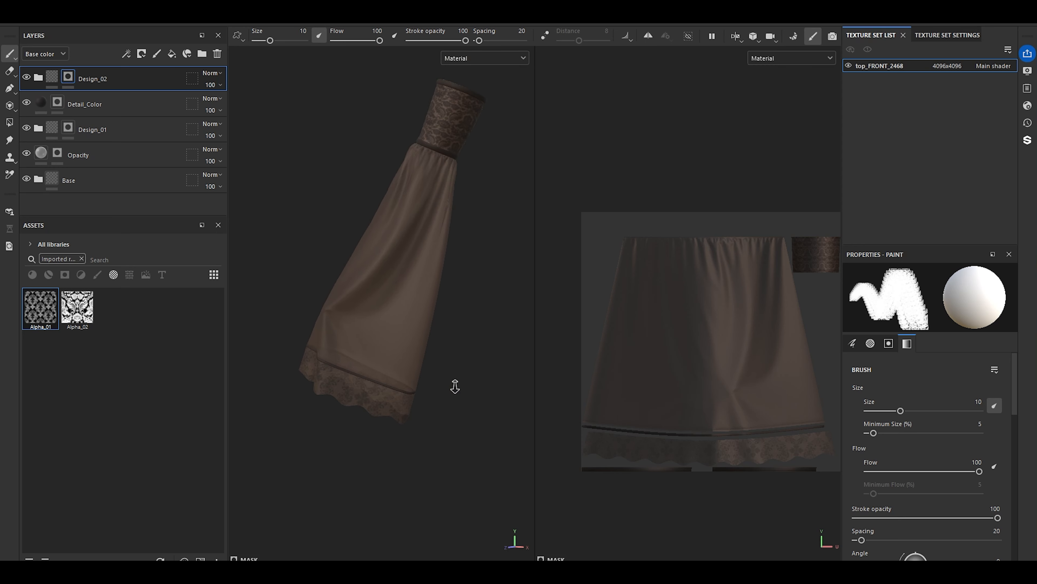
pyautogui.moveTo(454, 385)
pyautogui.keyDown('alt'); pyautogui.mouseDown()
pyautogui.moveTo(493, 424)
pyautogui.moveTo(413, 435)
pyautogui.mouseUp(); pyautogui.keyUp('alt')
pyautogui.click(104, 178)
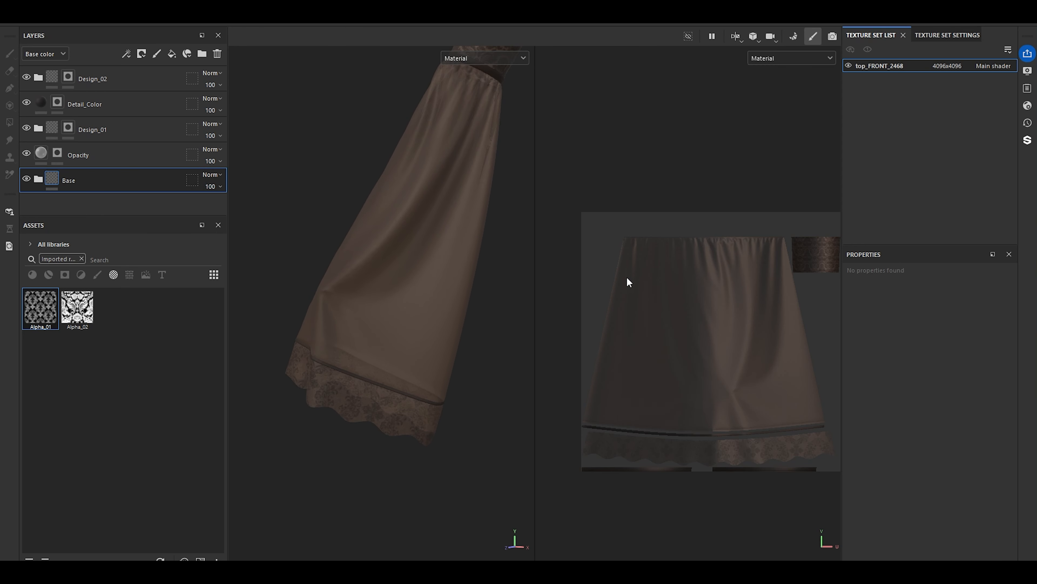
pyautogui.click(38, 178)
pyautogui.click(90, 196)
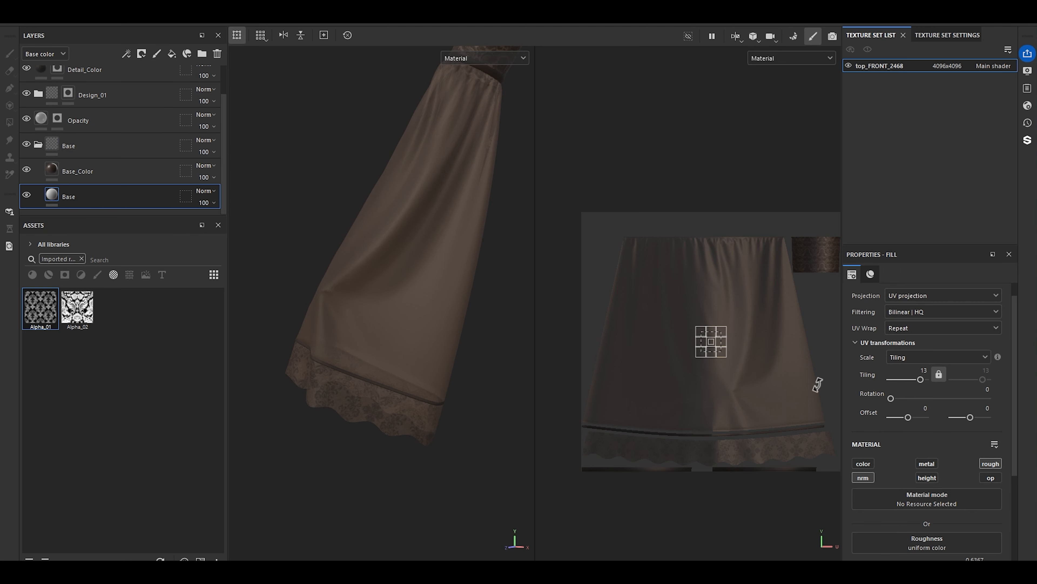
pyautogui.click(918, 370)
pyautogui.write('10')
pyautogui.press('Return')
pyautogui.scroll(4, 459, 301)
pyautogui.keyDown('alt'); pyautogui.moveTo(459, 301); pyautogui.dragTo(431, 295, button='middle'); pyautogui.keyUp('alt')
# - Set the Base fill layer's UV tiling to 12 for a slightly finer mesh weave
pyautogui.click(918, 370)
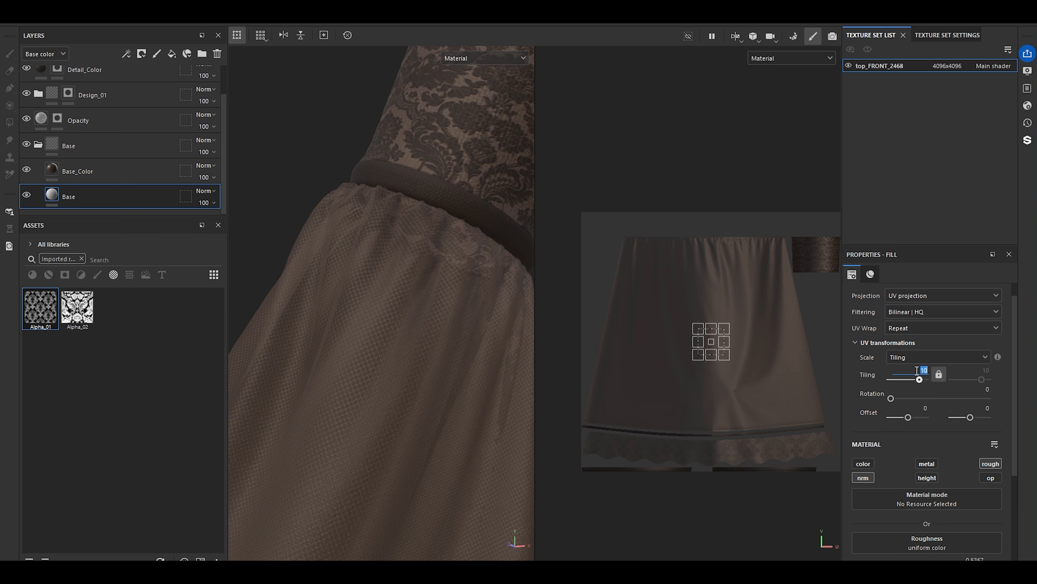
pyautogui.write('12')
pyautogui.press('Return')
pyautogui.scroll(-6, 378, 393)
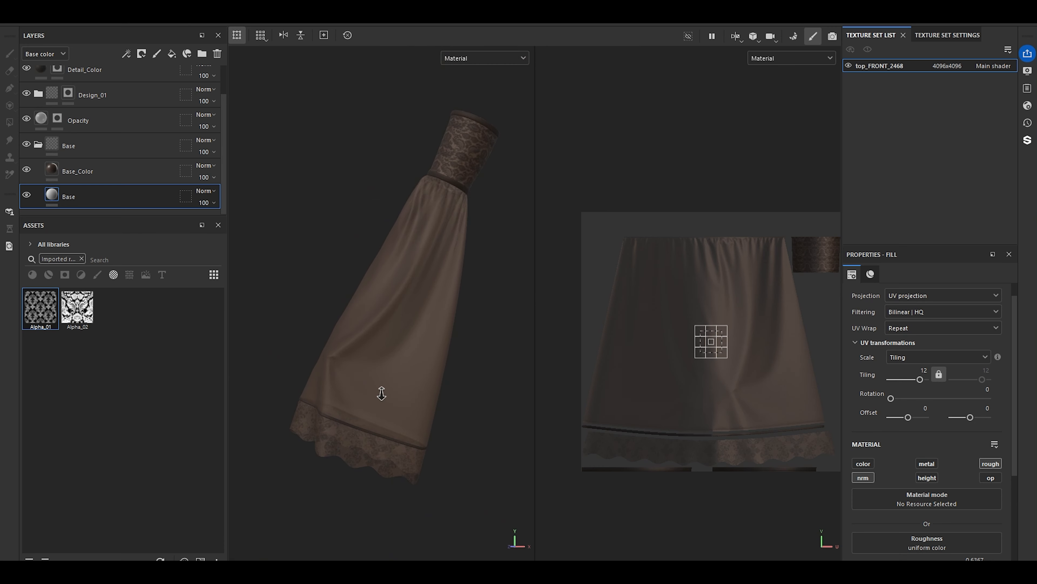
# - Change the Base_Color layer's base color to a darker, more muted brown
pyautogui.click(68, 169)
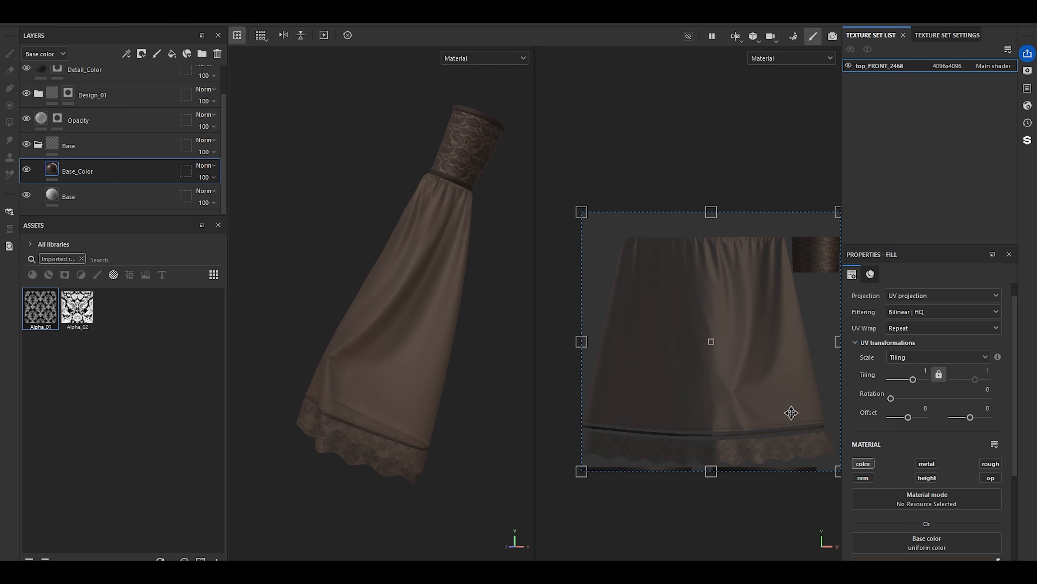
pyautogui.scroll(-2, 946, 529)
pyautogui.click(931, 497)
pyautogui.click(801, 346)
pyautogui.click(801, 345)
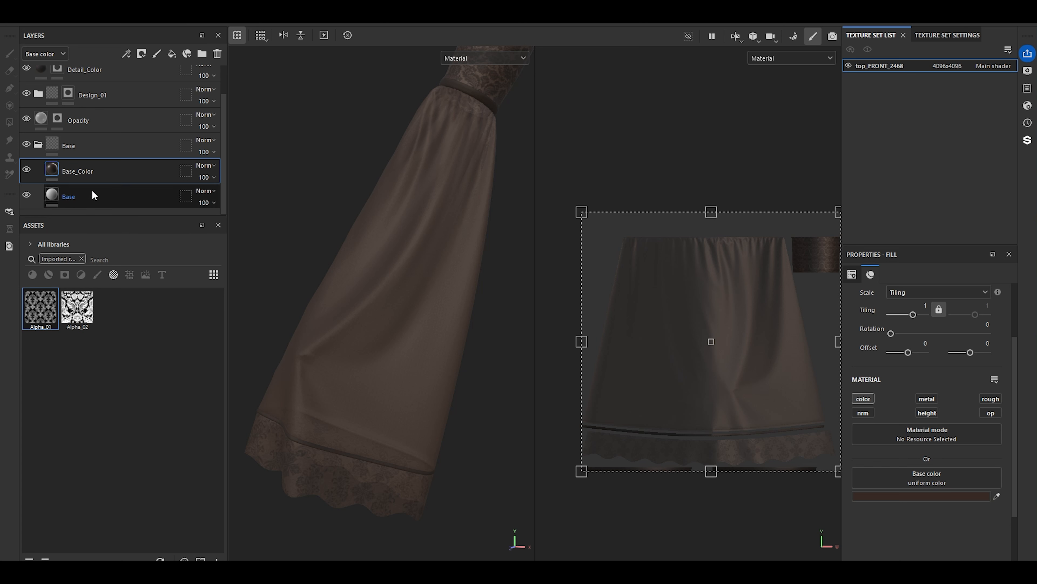
# - Set the uniform roughness of the Base fill layer to 0.7
pyautogui.click(106, 206)
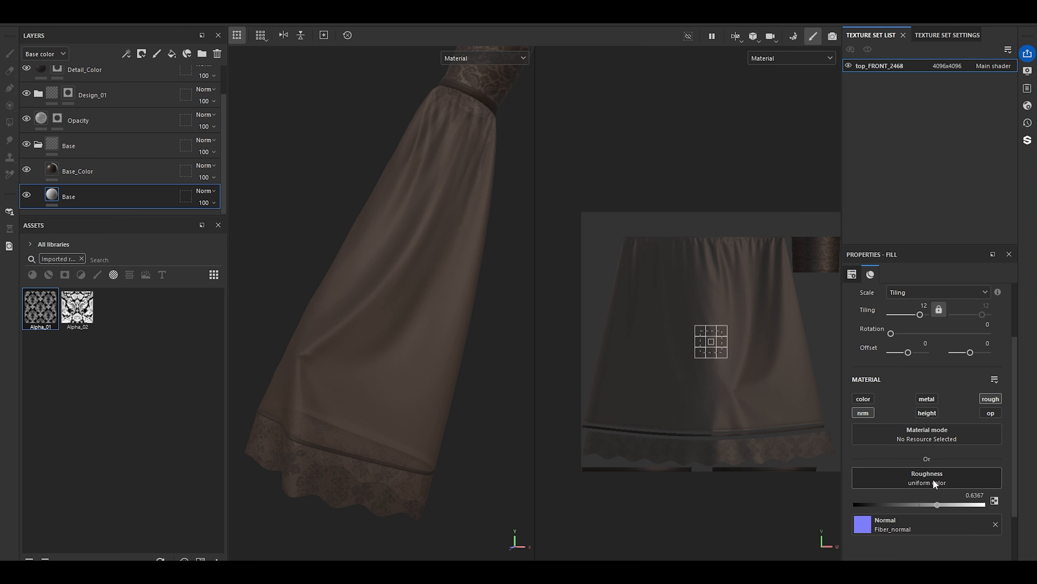
pyautogui.scroll(-1, 932, 478)
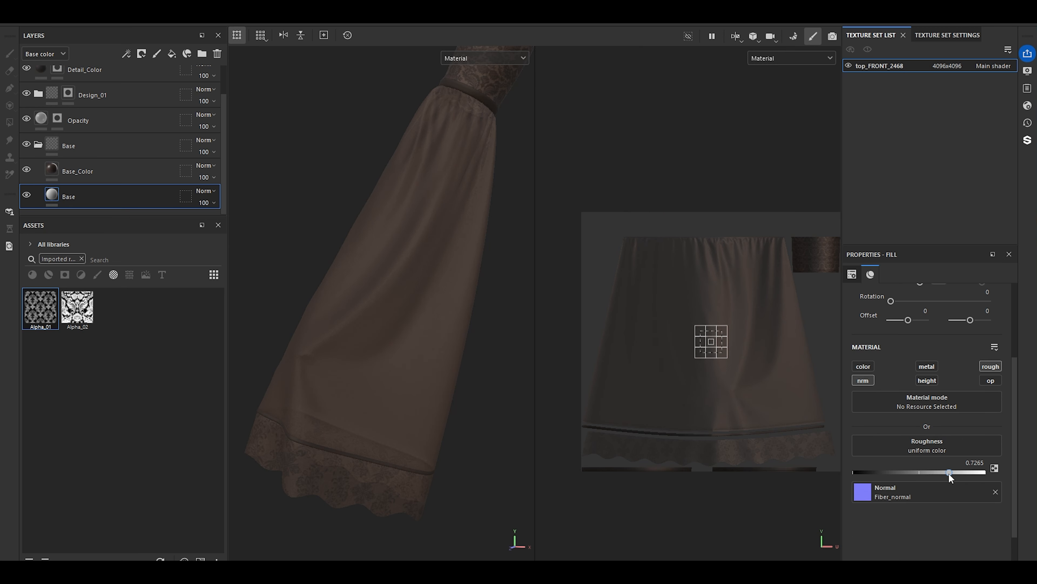
pyautogui.click(964, 460)
pyautogui.write('.')
pyautogui.scroll(-3, 450, 278)
pyautogui.keyDown('alt'); pyautogui.moveTo(418, 295); pyautogui.dragTo(405, 319, button='middle'); pyautogui.keyUp('alt')
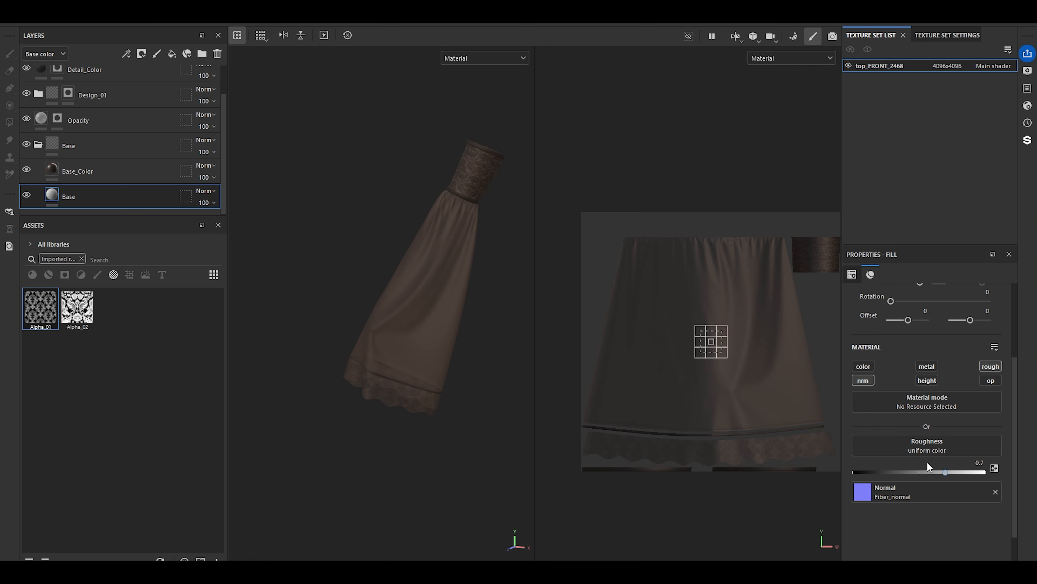
# - Preview the sleeve in rendering mode, return to painting mode and examine the cuff's damask pattern up close
pyautogui.press('F10')
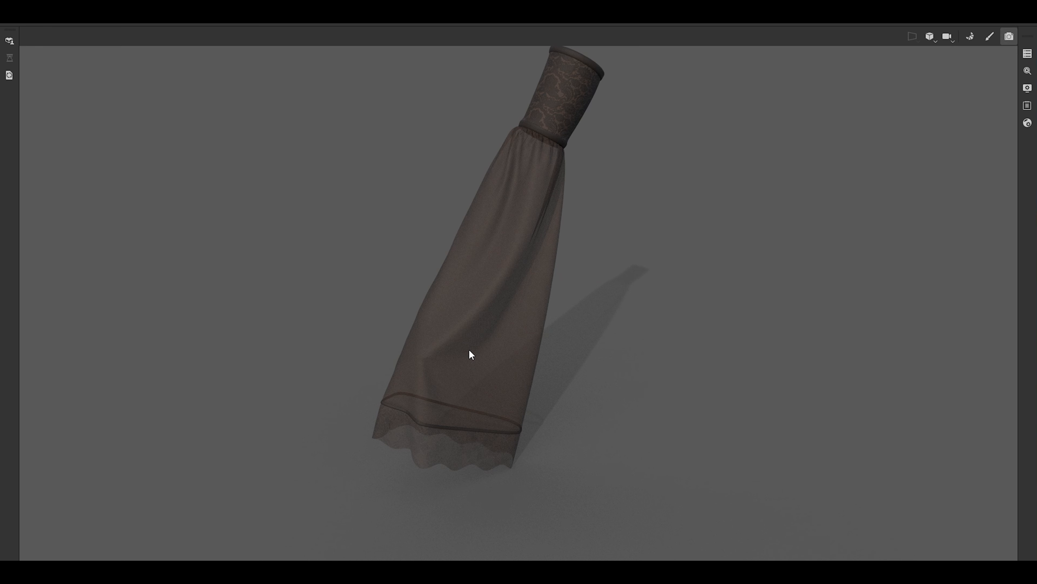
pyautogui.click(989, 36)
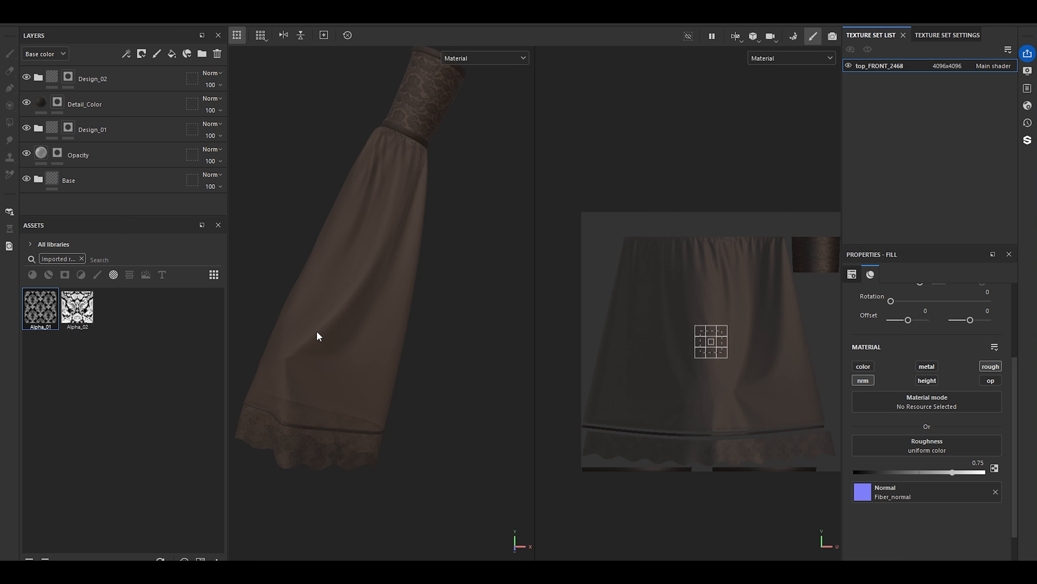
pyautogui.scroll(5, 368, 192)
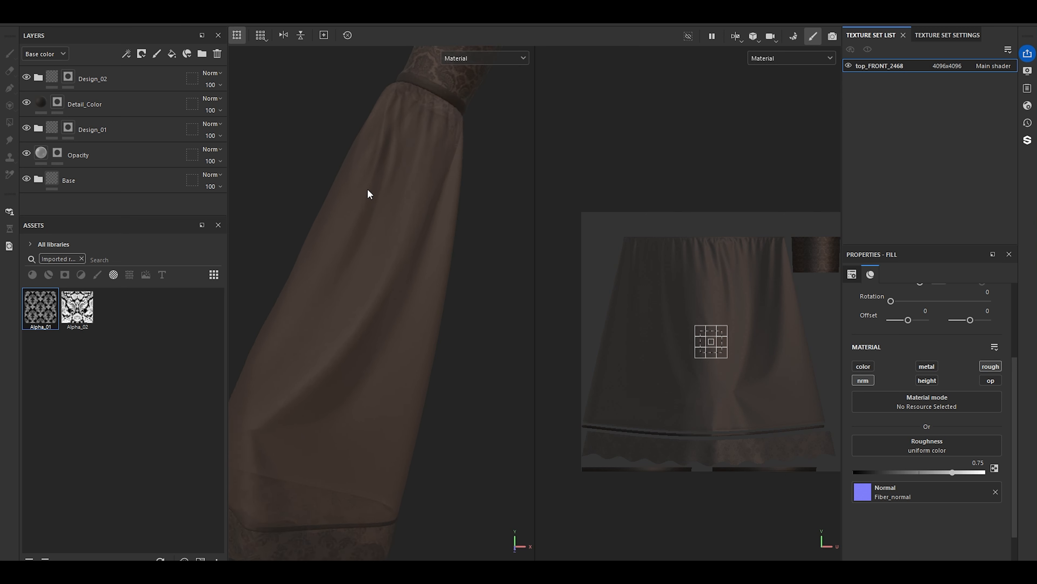
pyautogui.keyDown('alt'); pyautogui.moveTo(368, 192); pyautogui.dragTo(359, 315, button='middle'); pyautogui.keyUp('alt')
pyautogui.scroll(2, 384, 343)
pyautogui.keyDown('alt'); pyautogui.moveTo(377, 272); pyautogui.dragTo(357, 329, button='middle'); pyautogui.keyUp('alt')
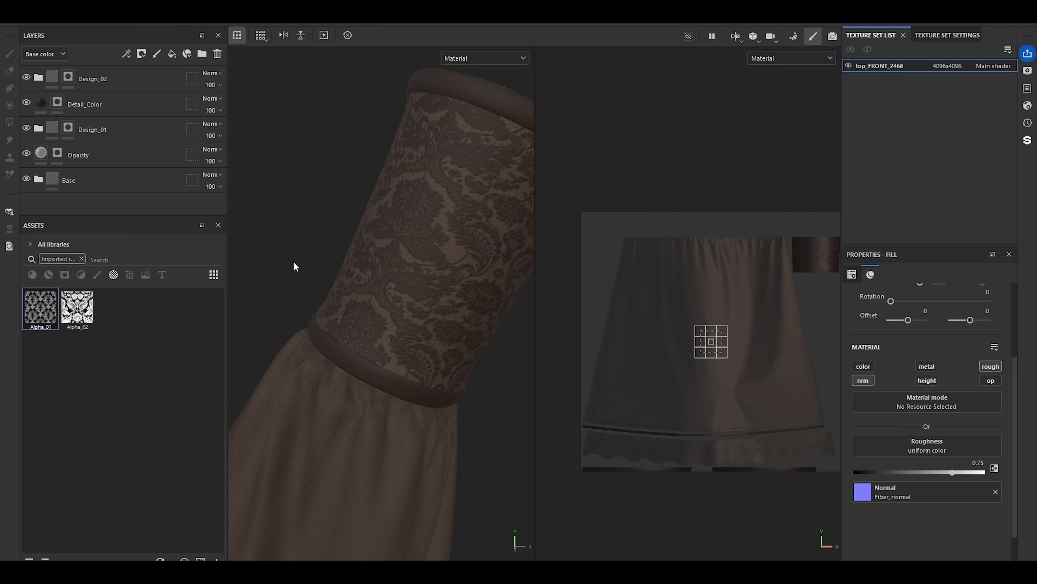
# - Expand the Design_01 folder and select the Design_01 fill layer inside it
pyautogui.click(8, 24)
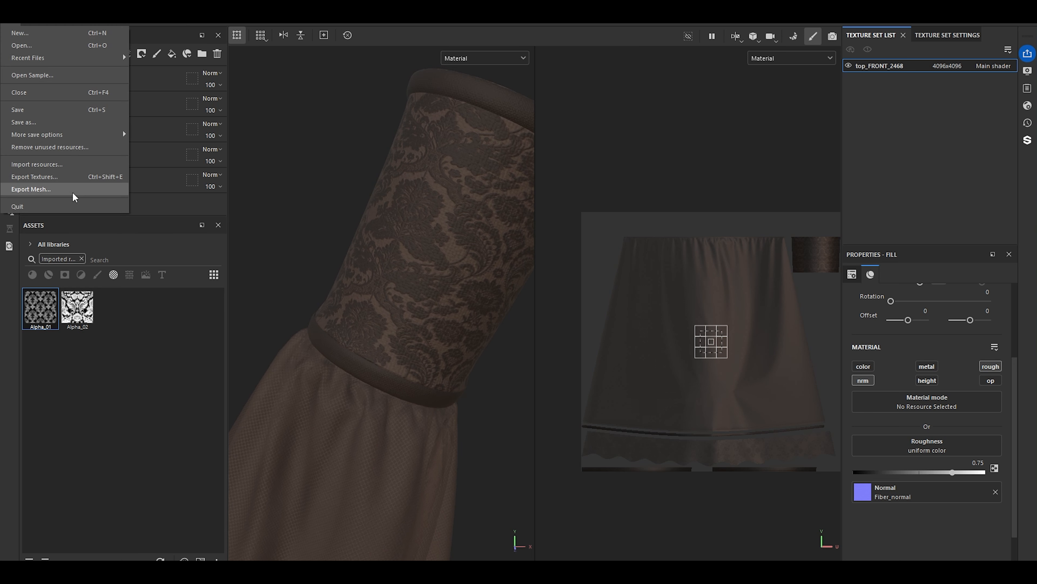
pyautogui.keyDown('alt'); pyautogui.moveTo(398, 302); pyautogui.dragTo(415, 291); pyautogui.keyUp('alt')
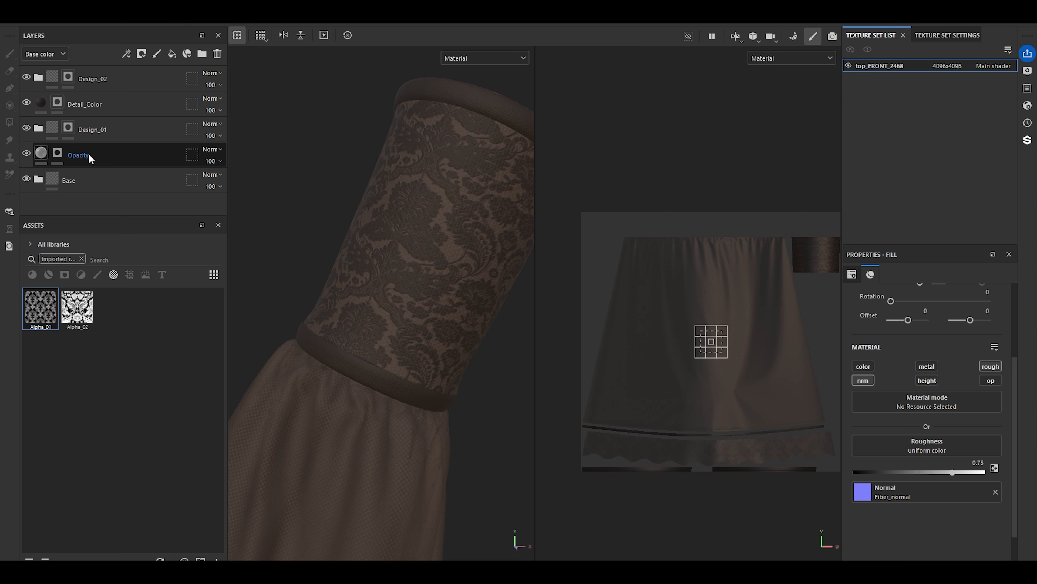
pyautogui.click(39, 128)
pyautogui.click(65, 157)
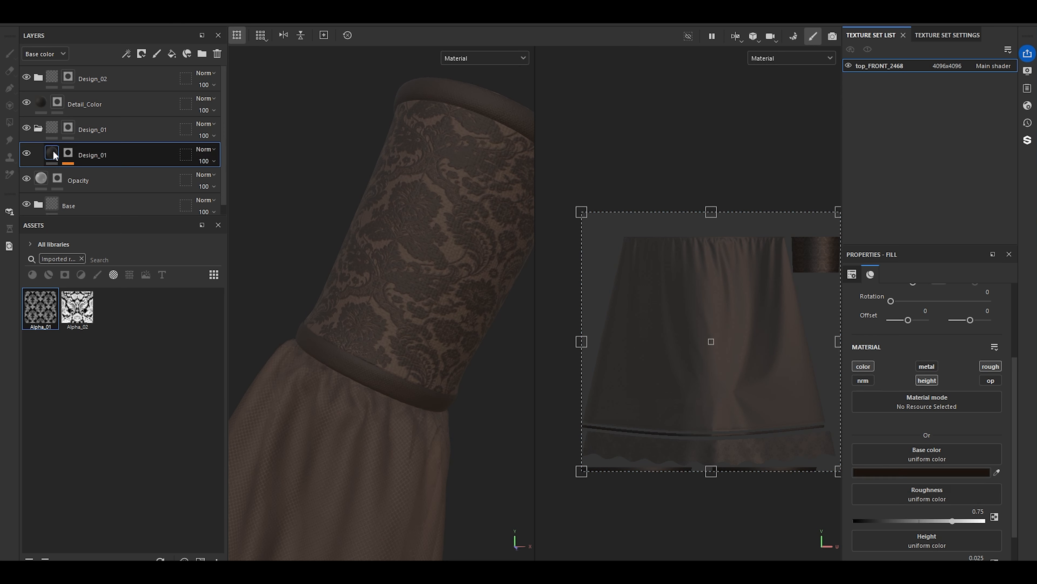
# - Try raising the Design_01 layer's height to about 0.22 to compare a stronger damask relief on the cuff
pyautogui.moveTo(921, 558); pyautogui.dragTo(934, 558)
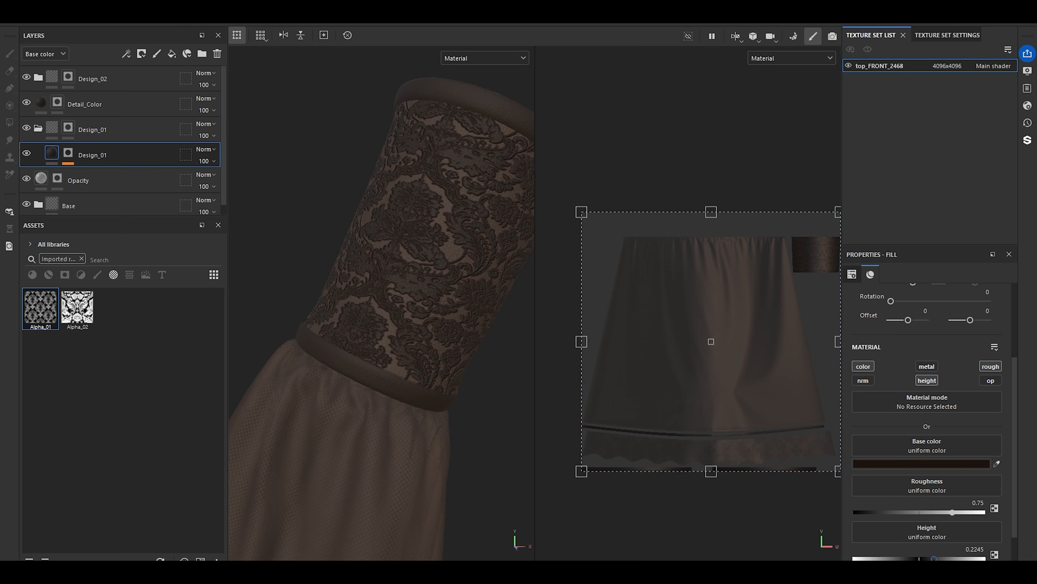
pyautogui.keyDown('alt'); pyautogui.moveTo(429, 269); pyautogui.dragTo(400, 275); pyautogui.keyUp('alt')
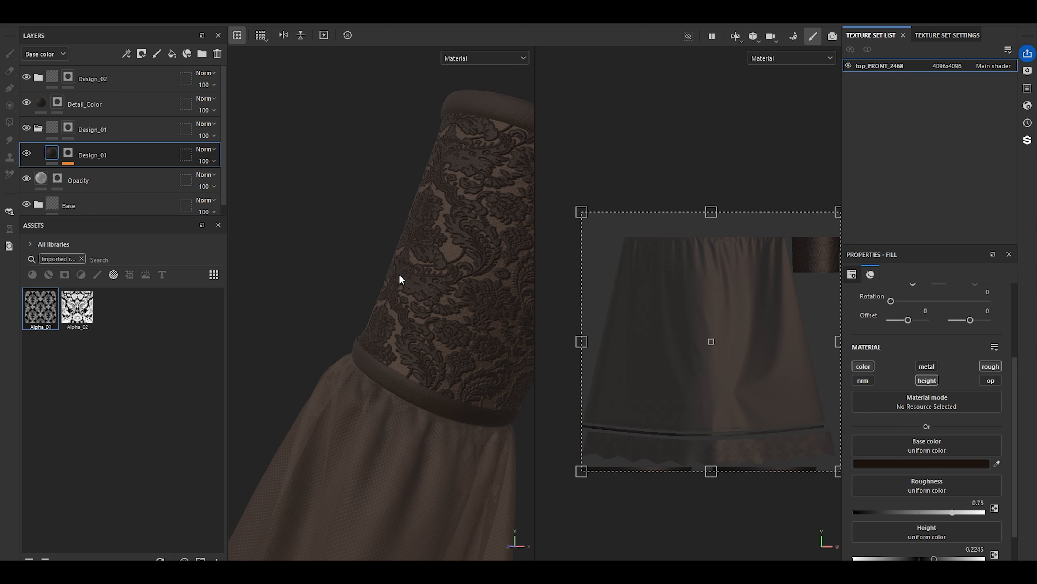
pyautogui.hotkey('ctrl', 'z')
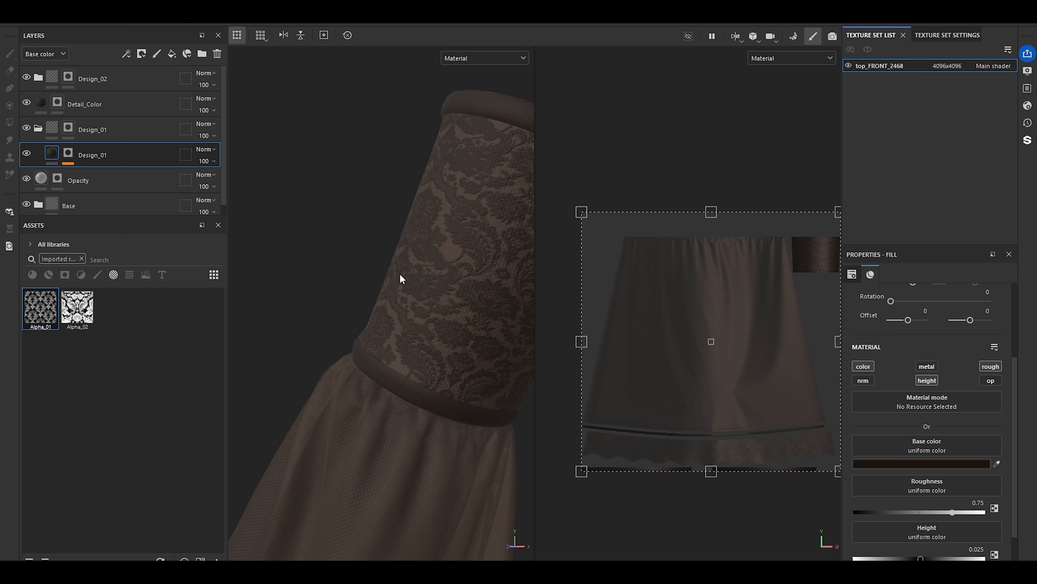
pyautogui.keyDown('alt'); pyautogui.moveTo(400, 273); pyautogui.dragTo(421, 326); pyautogui.keyUp('alt')
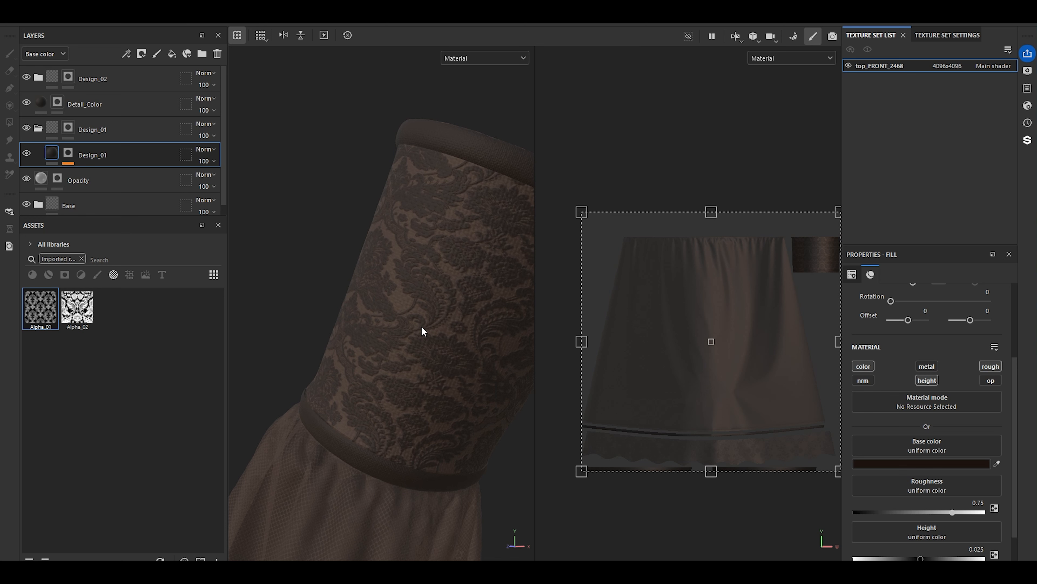
# - Add a Height To Normal filter to the Design_01 fill layer's material
pyautogui.scroll(-1, 105, 175)
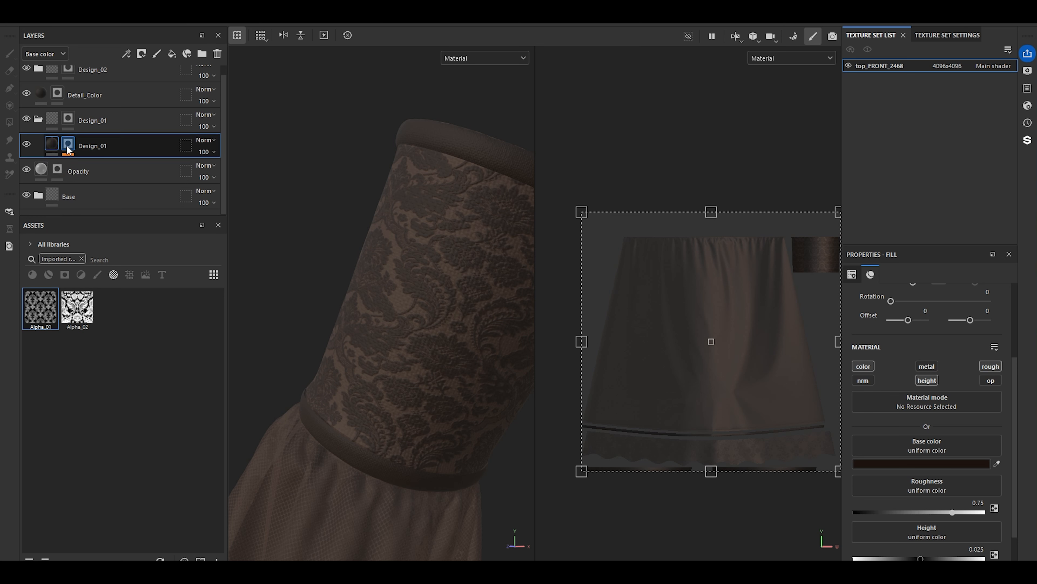
pyautogui.click(129, 55)
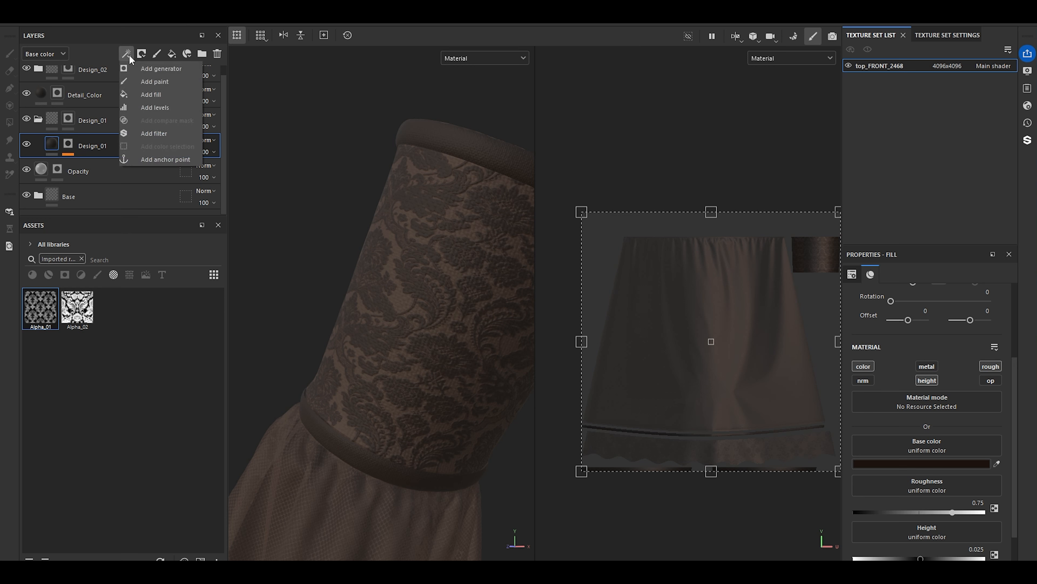
pyautogui.click(151, 136)
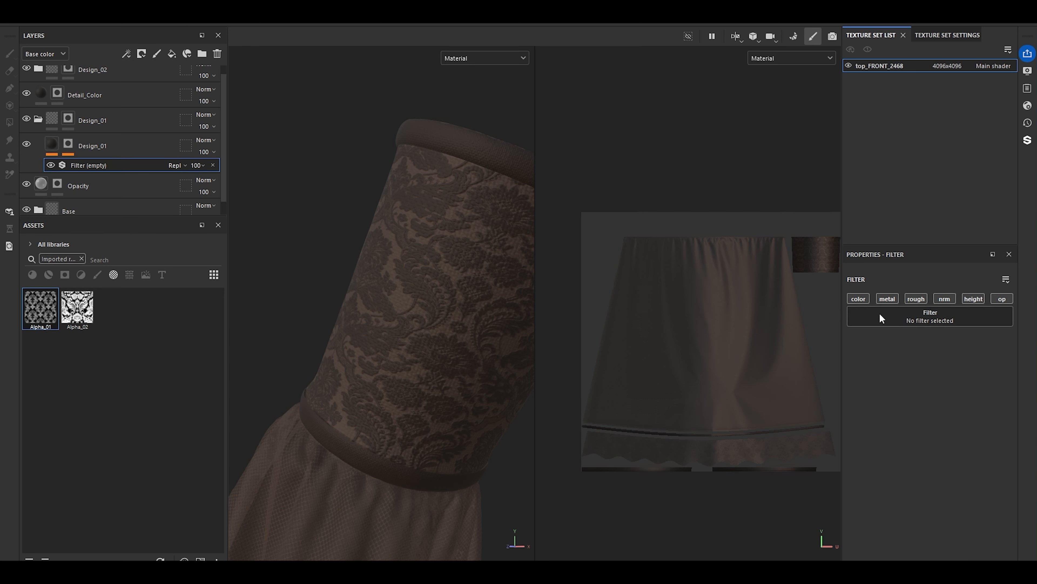
pyautogui.click(908, 320)
pyautogui.write('height')
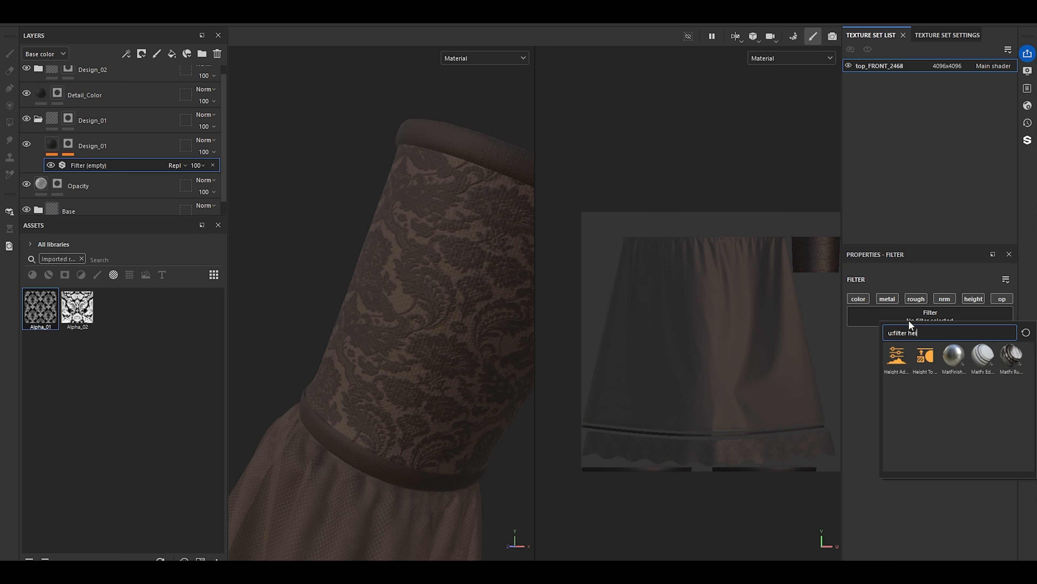
pyautogui.click(924, 356)
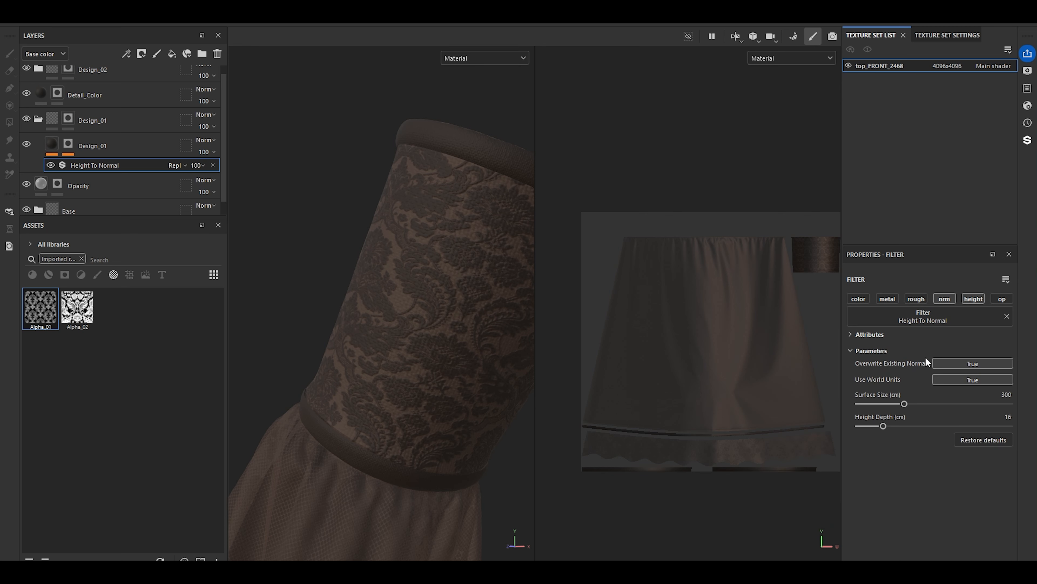
# - Add a Height To Normal filter to the Design_02 fill layer inside the Design_02 folder and check the sleeve
pyautogui.scroll(1, 34, 100)
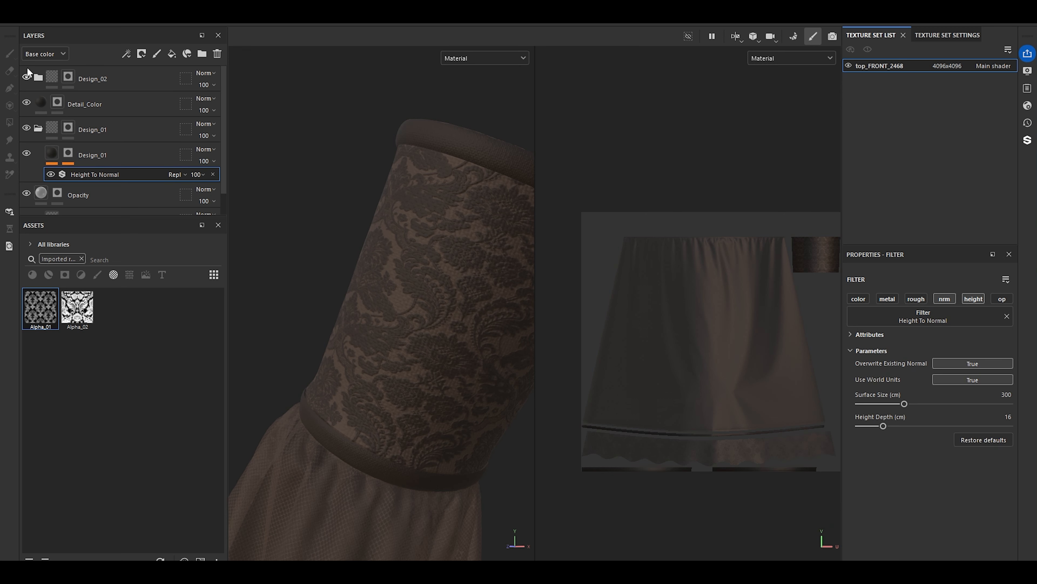
pyautogui.click(39, 77)
pyautogui.click(54, 106)
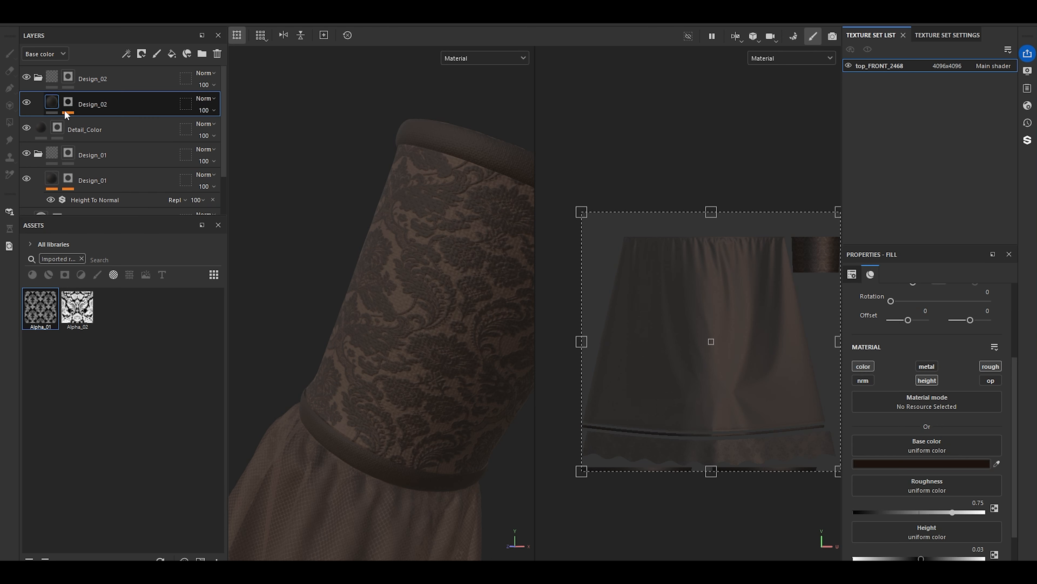
pyautogui.click(125, 56)
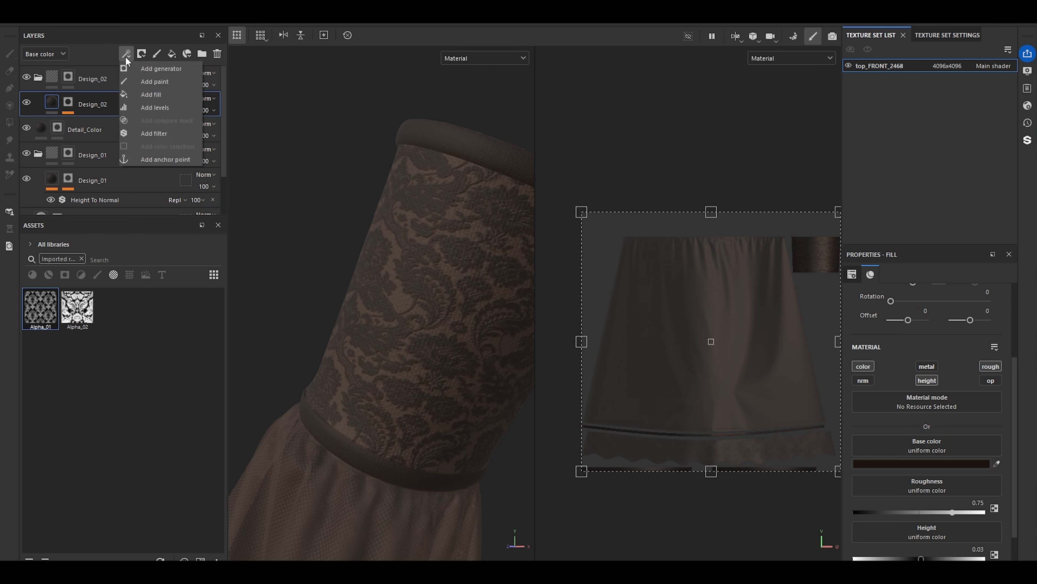
pyautogui.click(141, 133)
pyautogui.click(919, 317)
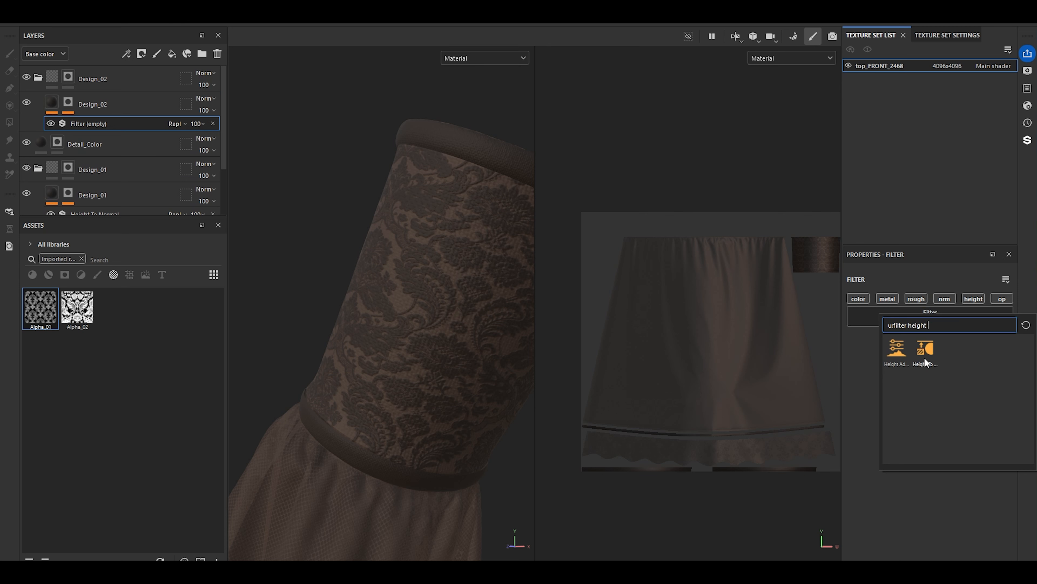
pyautogui.click(925, 357)
pyautogui.scroll(-5, 353, 214)
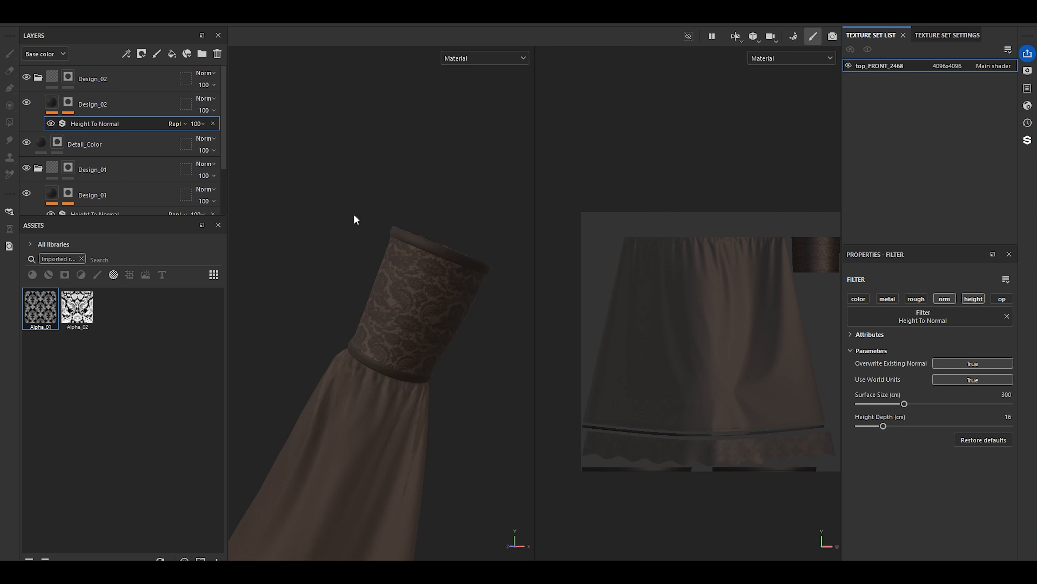
pyautogui.keyDown('alt'); pyautogui.moveTo(374, 305); pyautogui.dragTo(388, 176, button='middle'); pyautogui.keyUp('alt')
pyautogui.keyDown('alt'); pyautogui.moveTo(386, 303); pyautogui.dragTo(641, 392, button='right'); pyautogui.keyUp('alt')
pyautogui.keyDown('alt'); pyautogui.moveTo(359, 317); pyautogui.dragTo(403, 317); pyautogui.keyUp('alt')
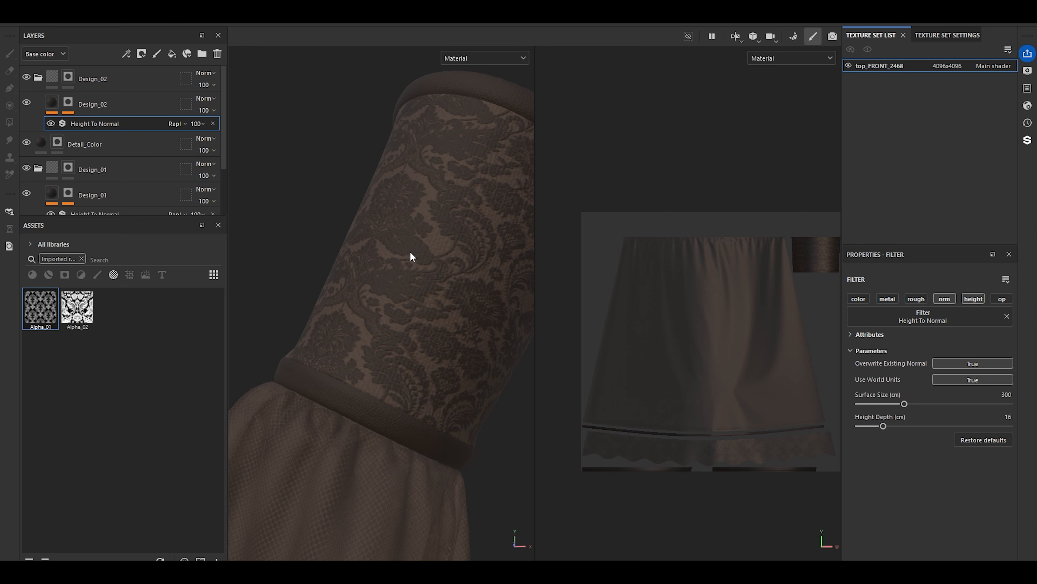
# - Start a texture export with the output template Document channels + Normal + AO (With Alpha)
pyautogui.click(10, 22)
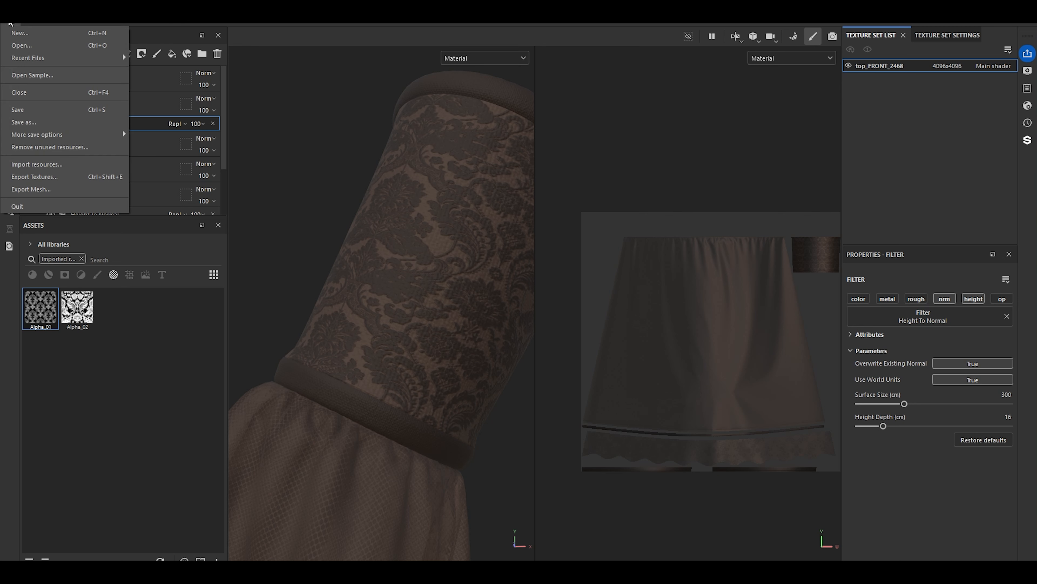
pyautogui.click(51, 180)
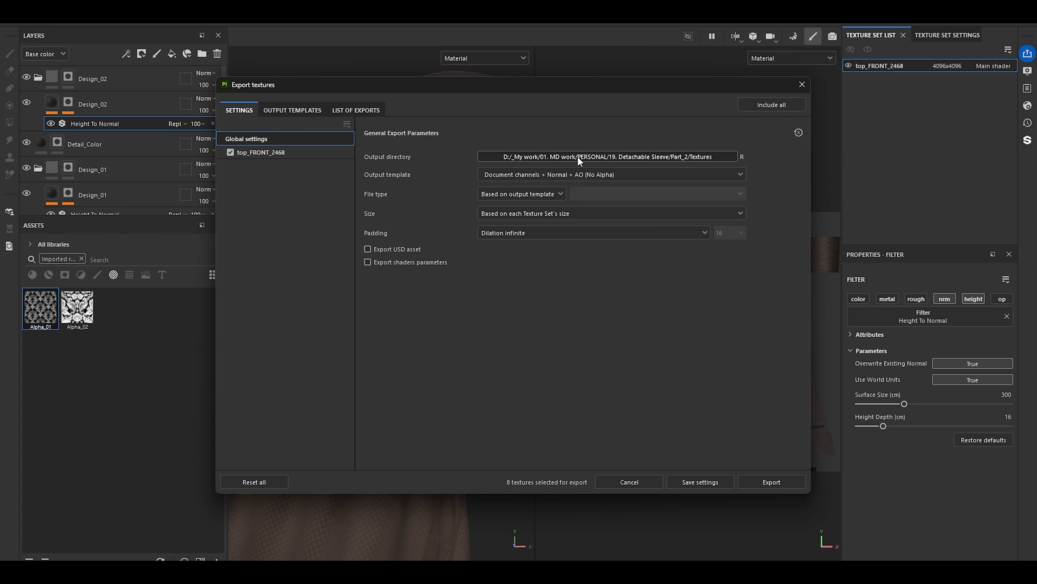
pyautogui.click(578, 174)
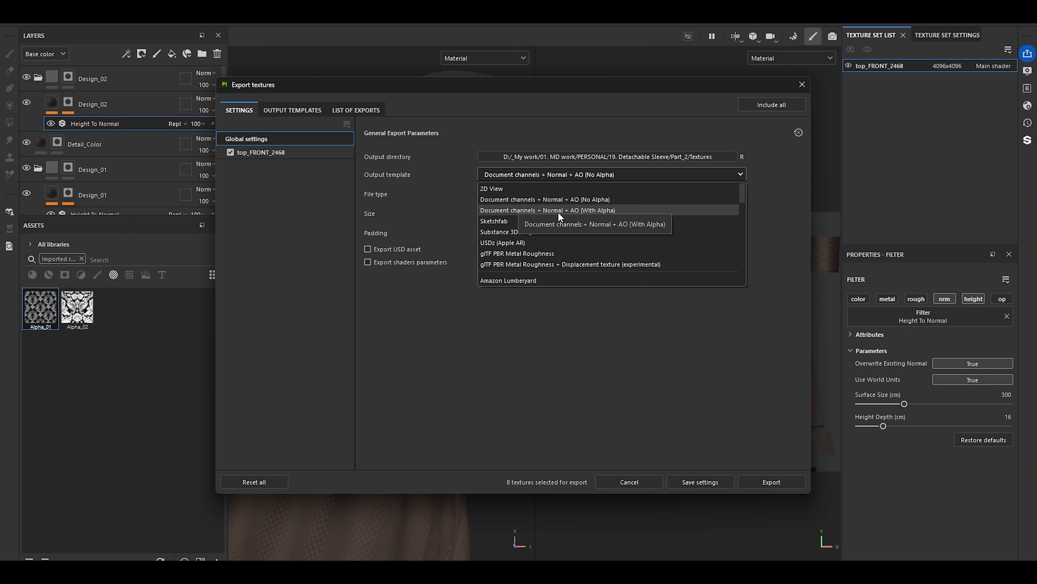
pyautogui.click(587, 211)
# - Limit top_FRONT_2468's output maps to Base_color, Roughness, Opacity and Normal_DirectX, and open the global file type choices
pyautogui.click(281, 153)
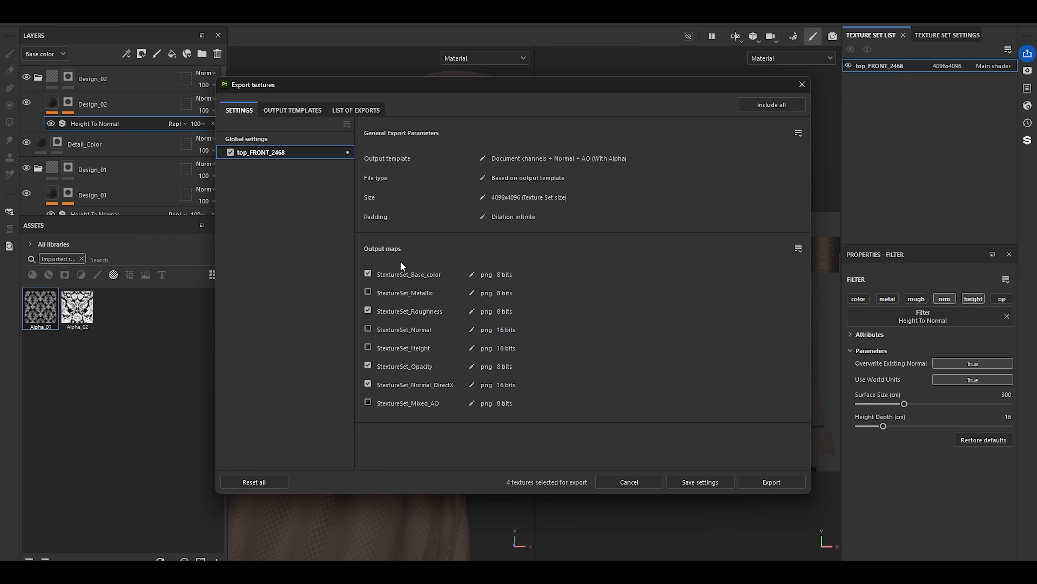
pyautogui.click(278, 139)
pyautogui.click(509, 193)
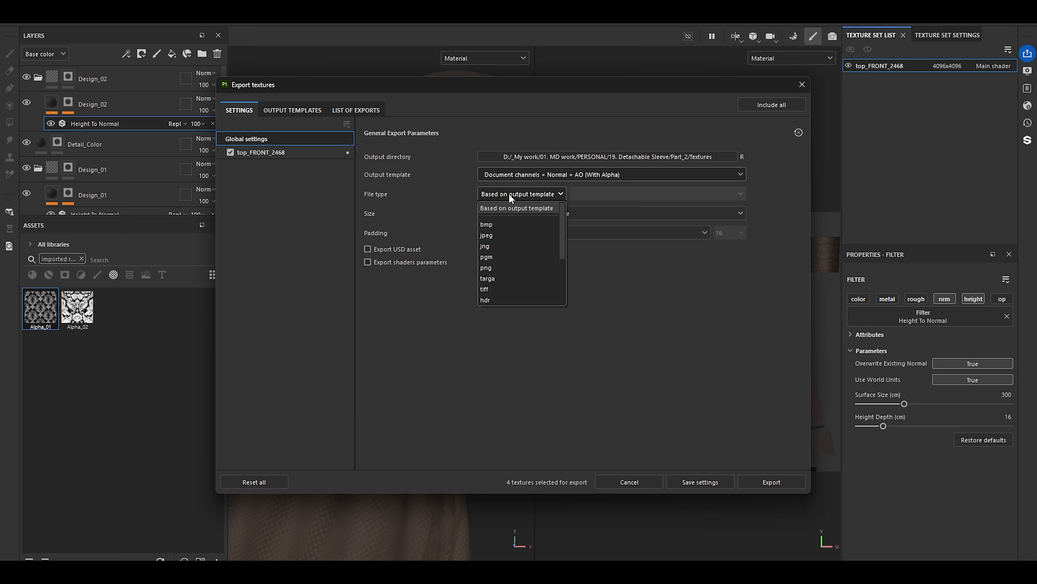